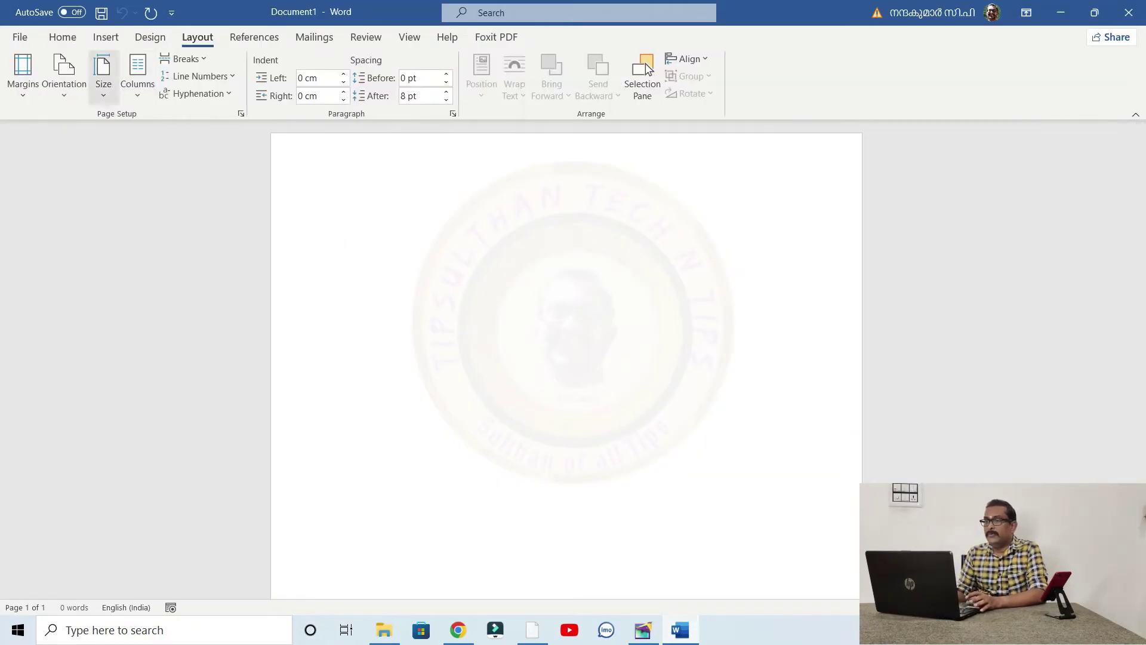
Switch the blank page to landscape orientation and keep the paper size at A4
left_click(64, 75)
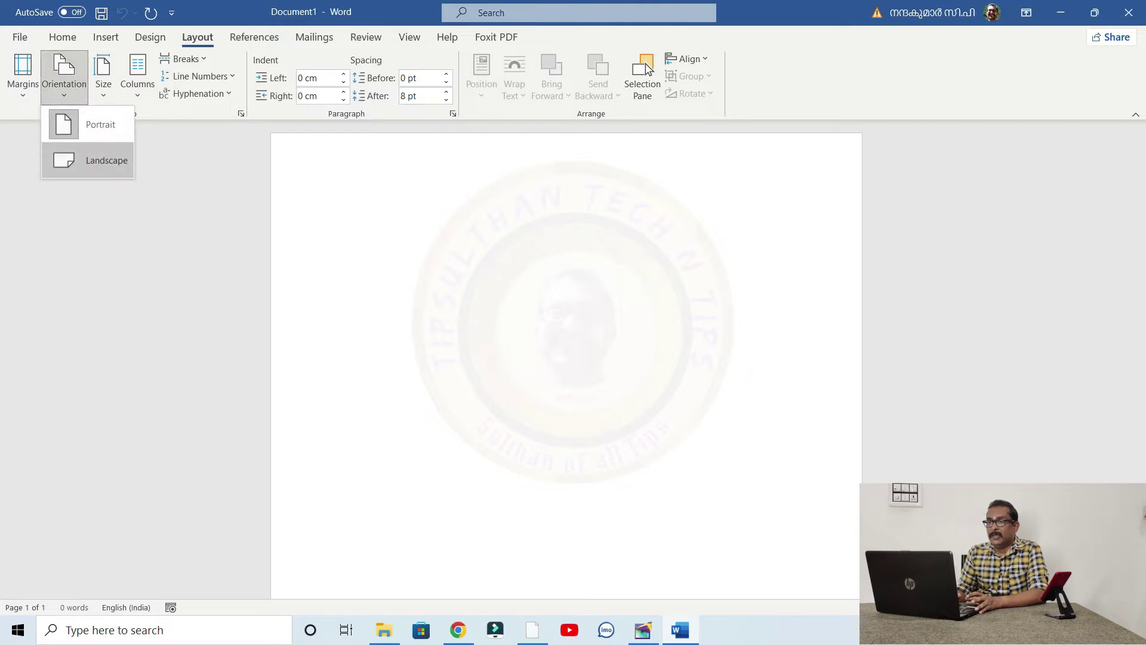
left_click(90, 159)
left_click(103, 77)
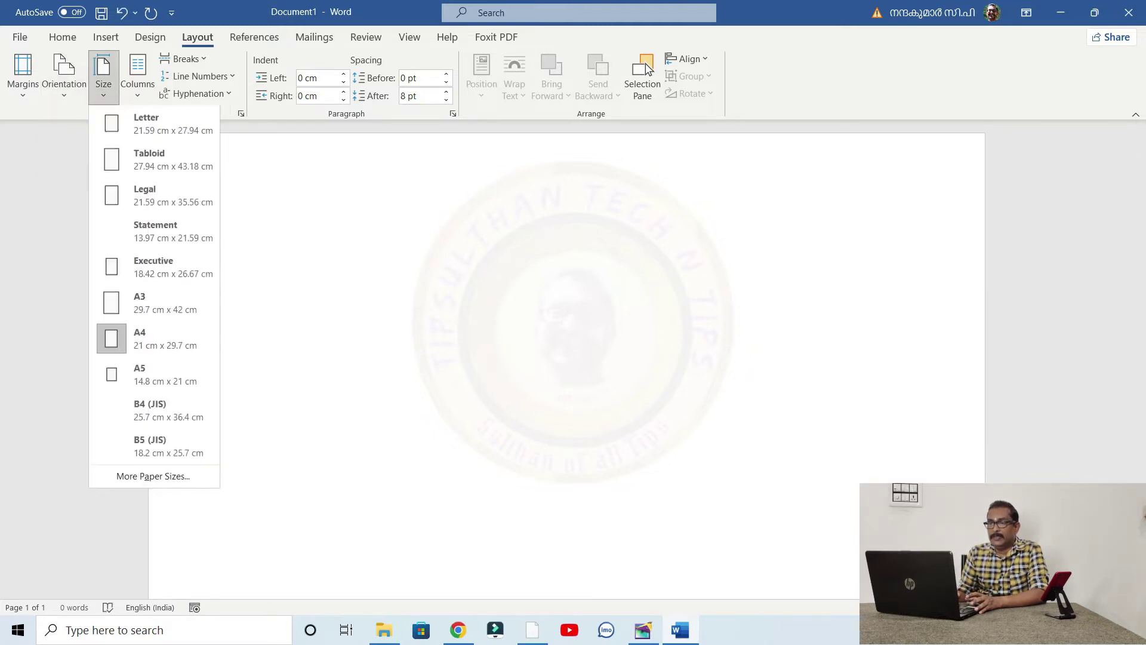
left_click(154, 339)
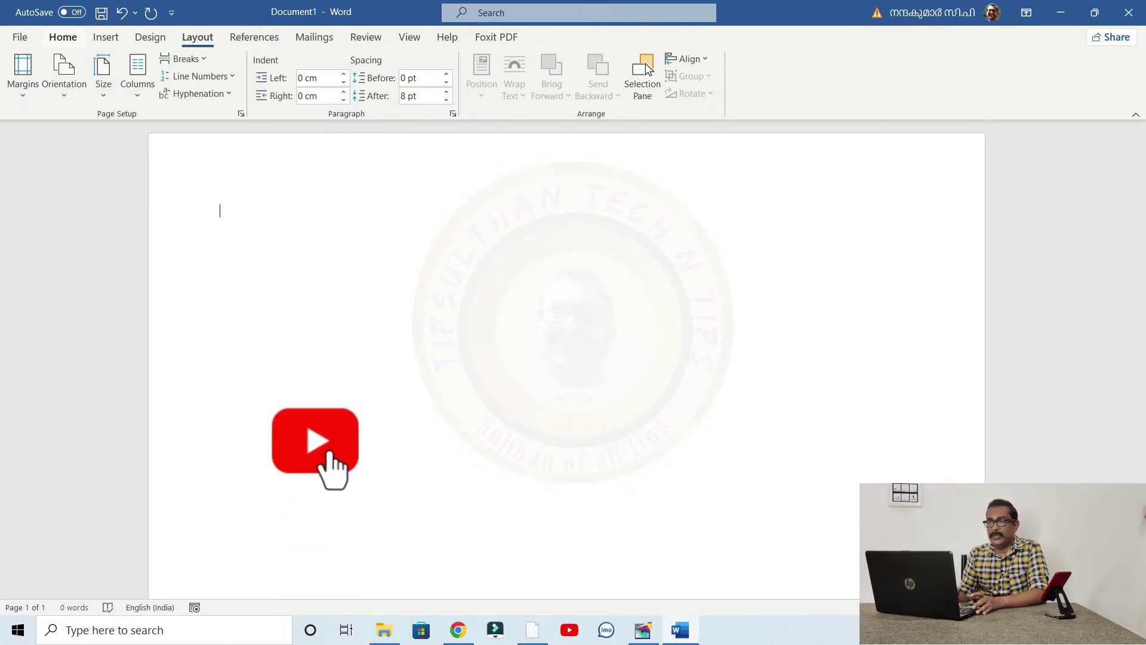
left_click(63, 37)
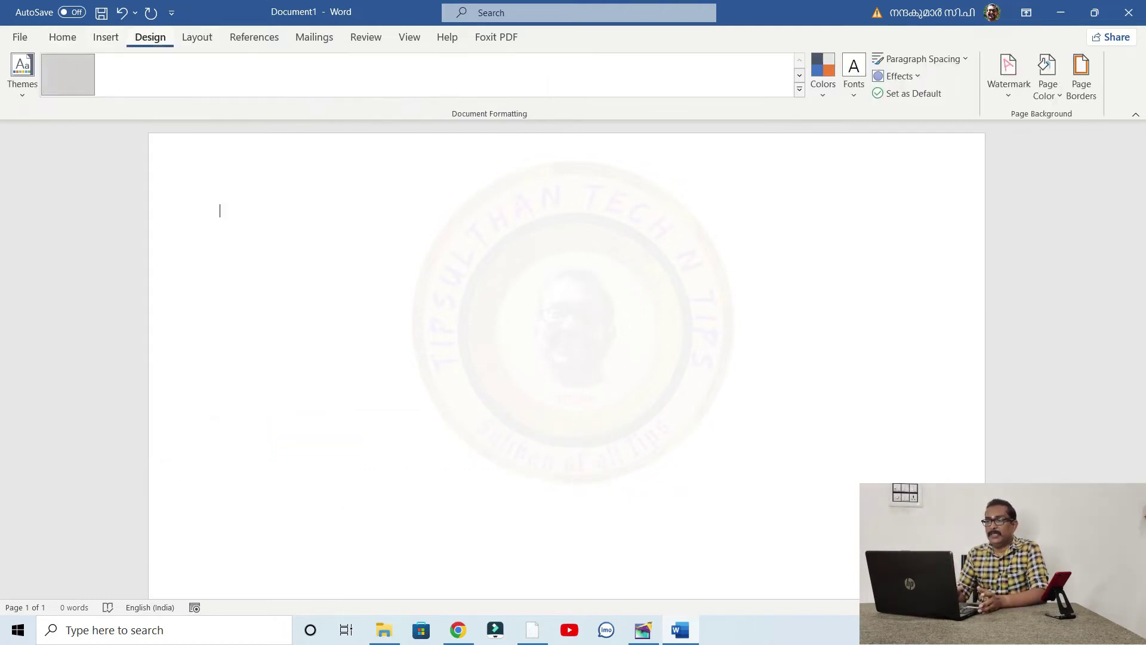
left_click(150, 37)
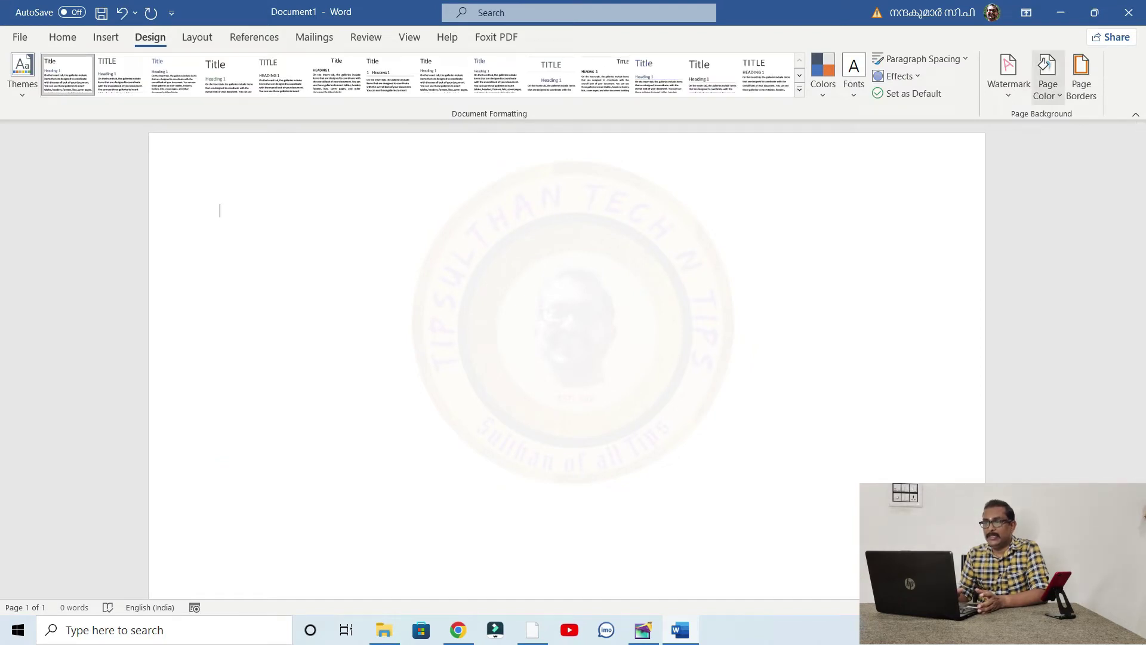
left_click(1080, 74)
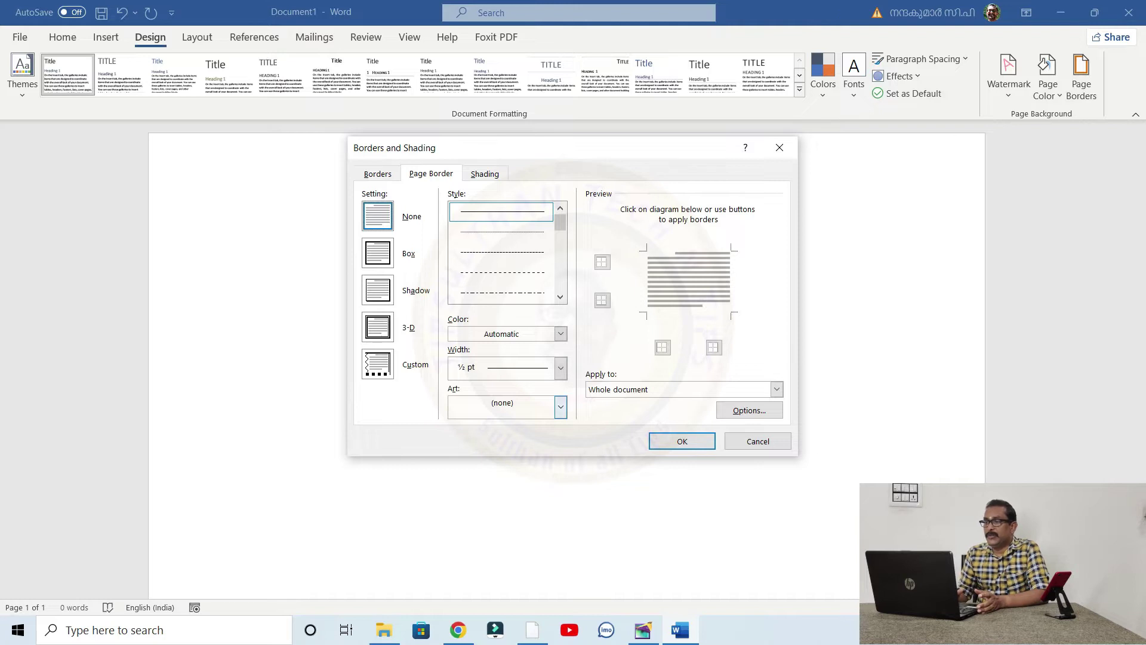
left_click(560, 406)
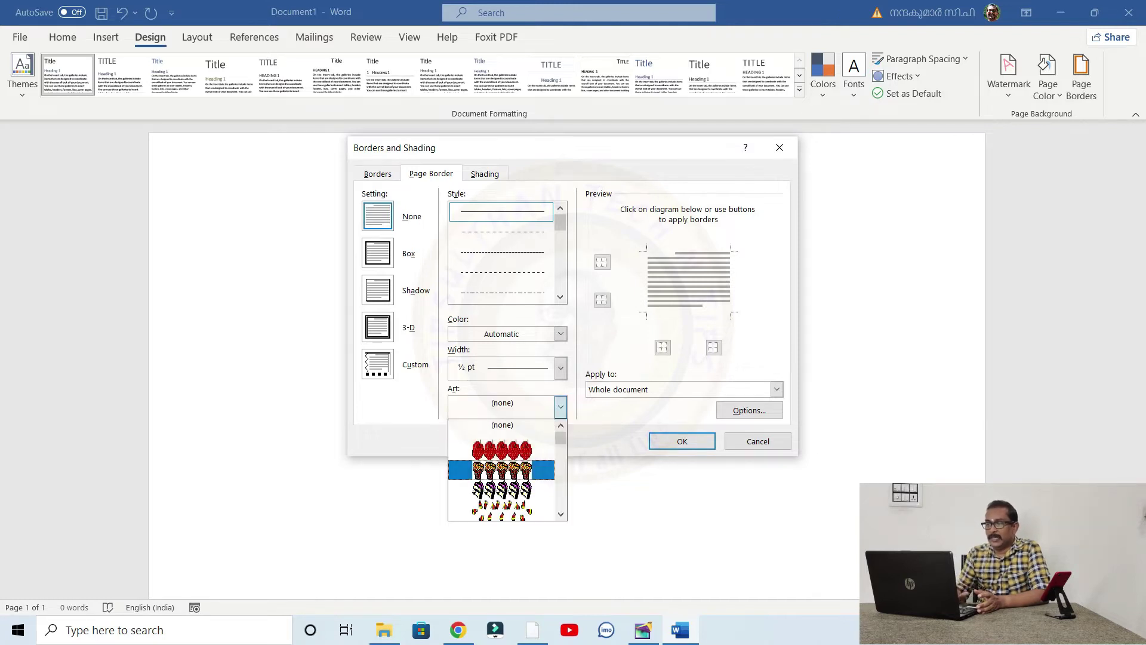
left_click(501, 470)
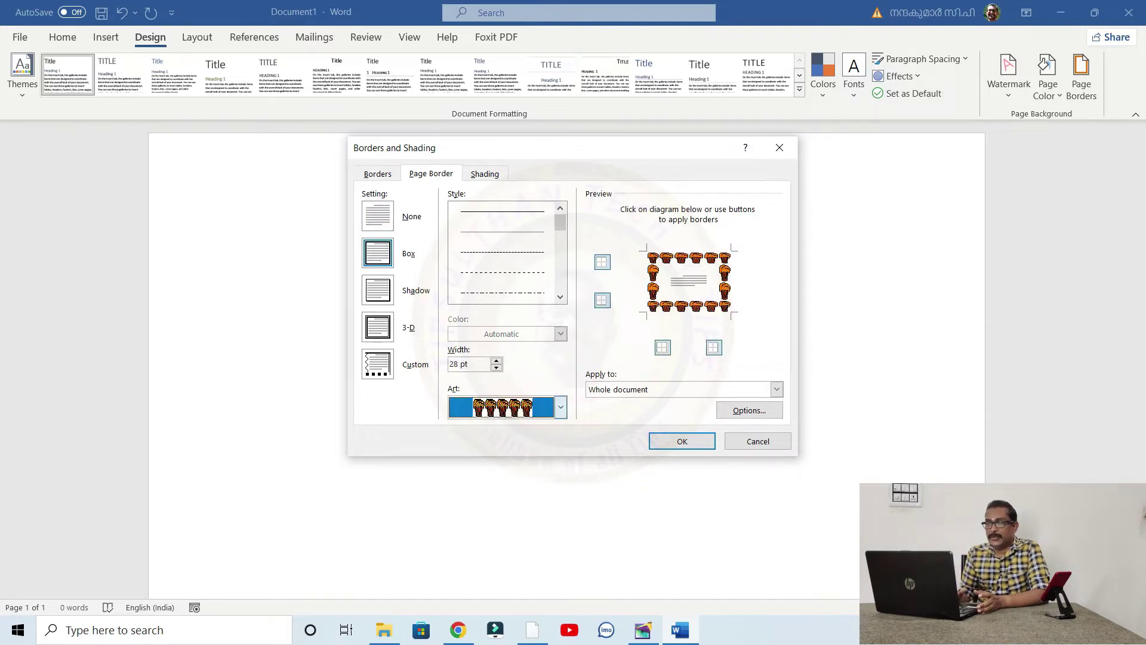
left_click(560, 407)
left_click_drag(560, 438, 559, 486)
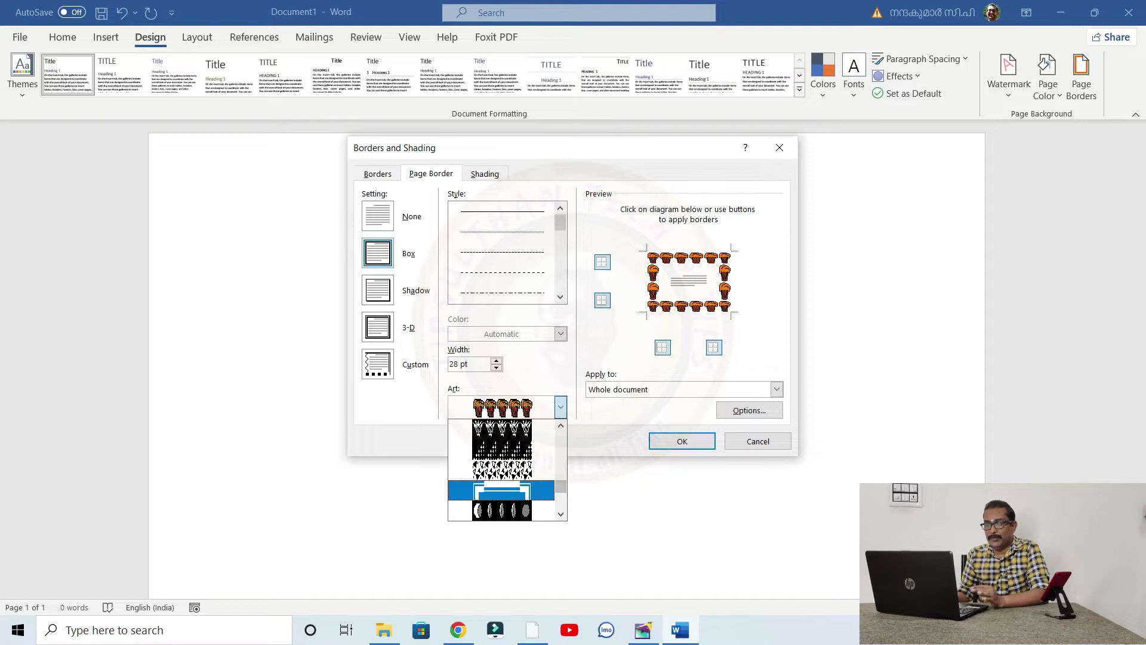
left_click(502, 491)
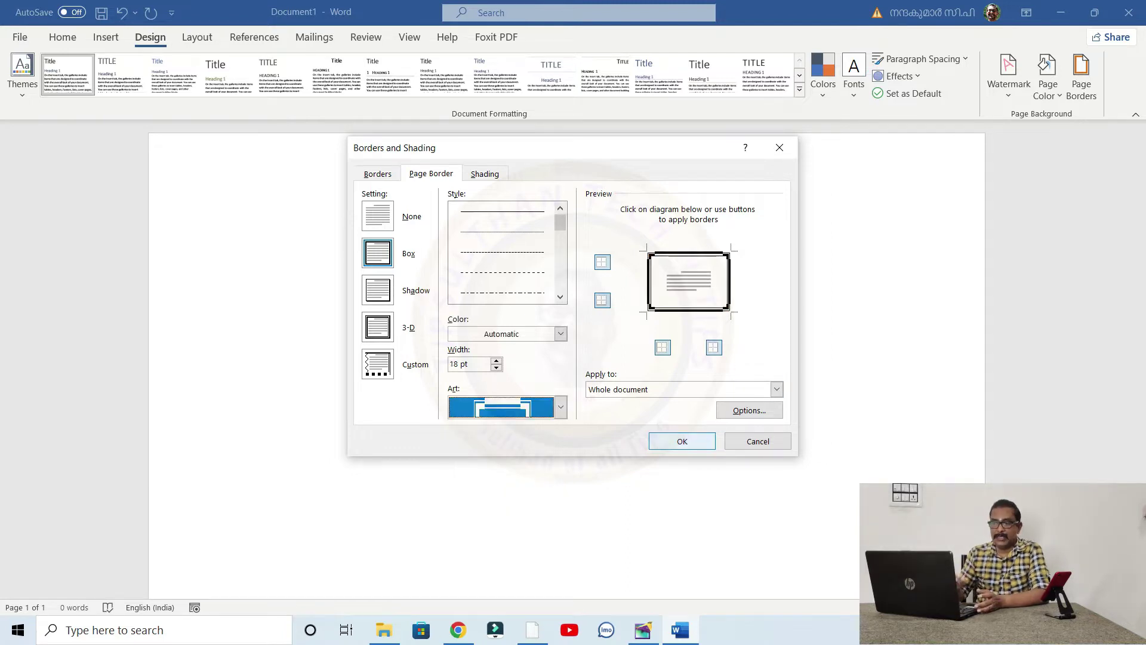
left_click(681, 440)
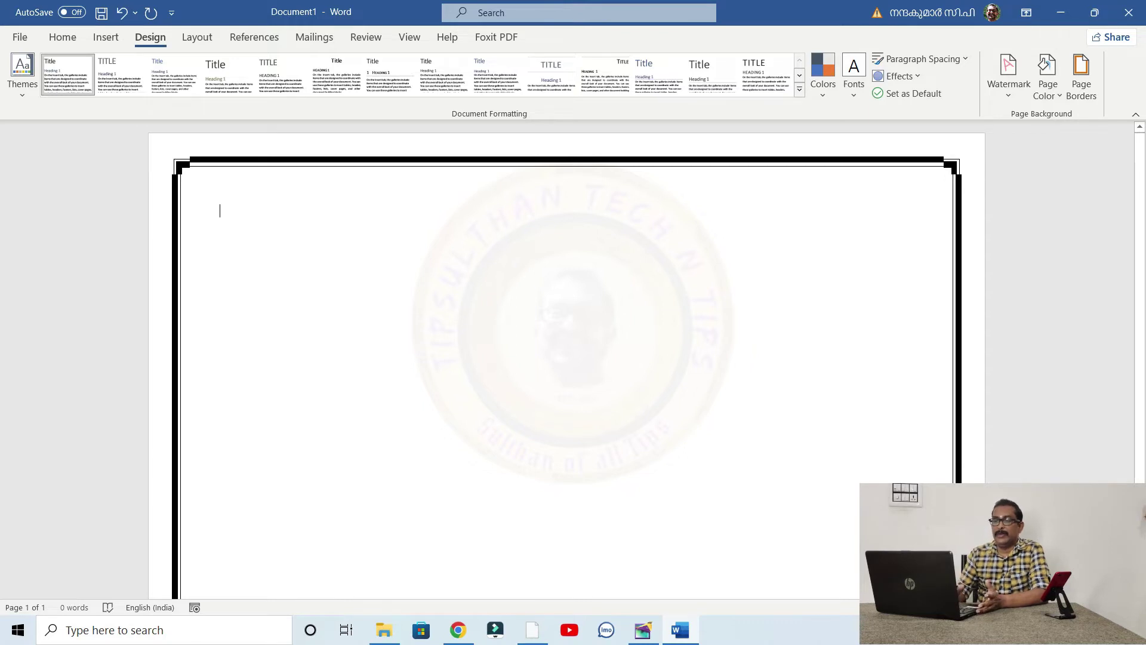
key("ctrl+z")
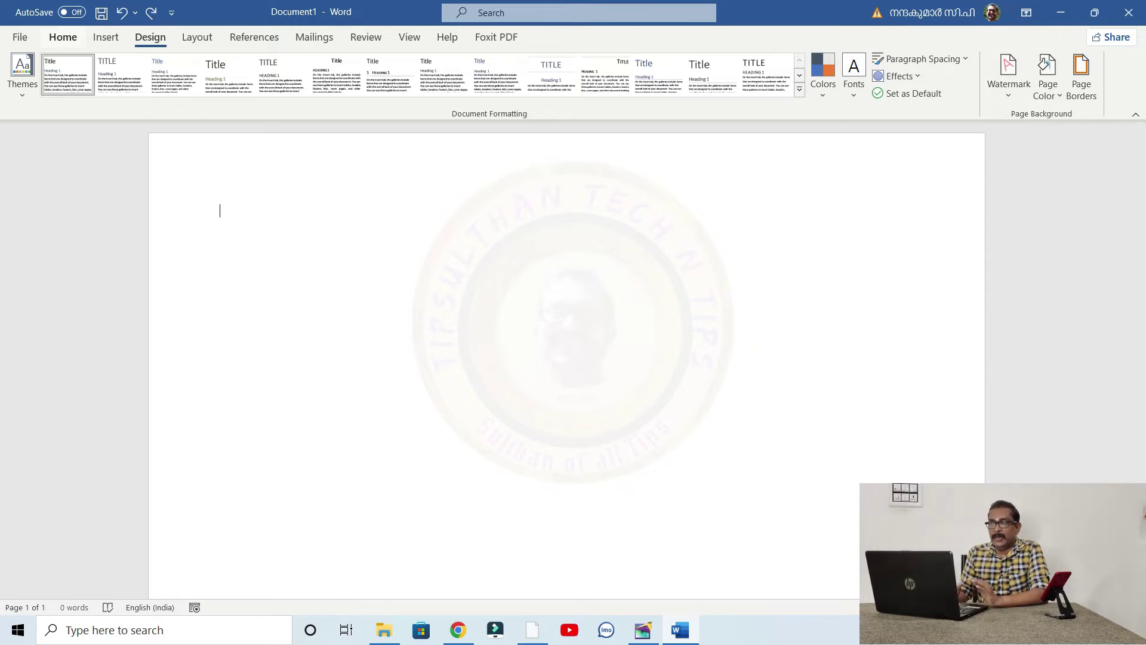
key("alt+h")
key("f")
key("f")
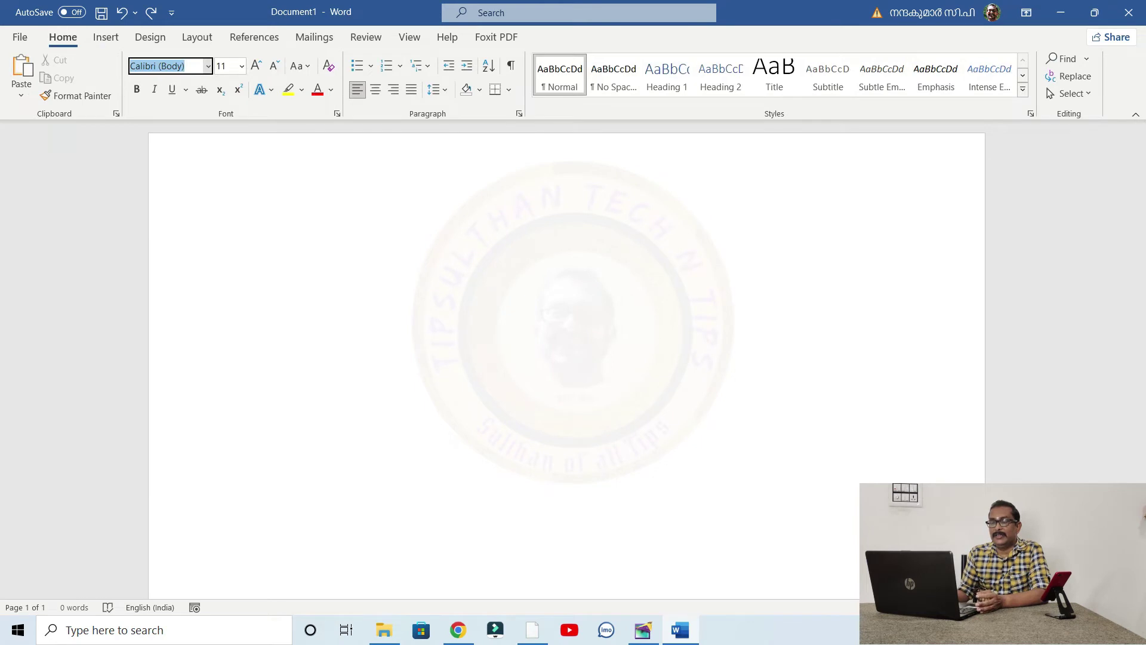
type("C")
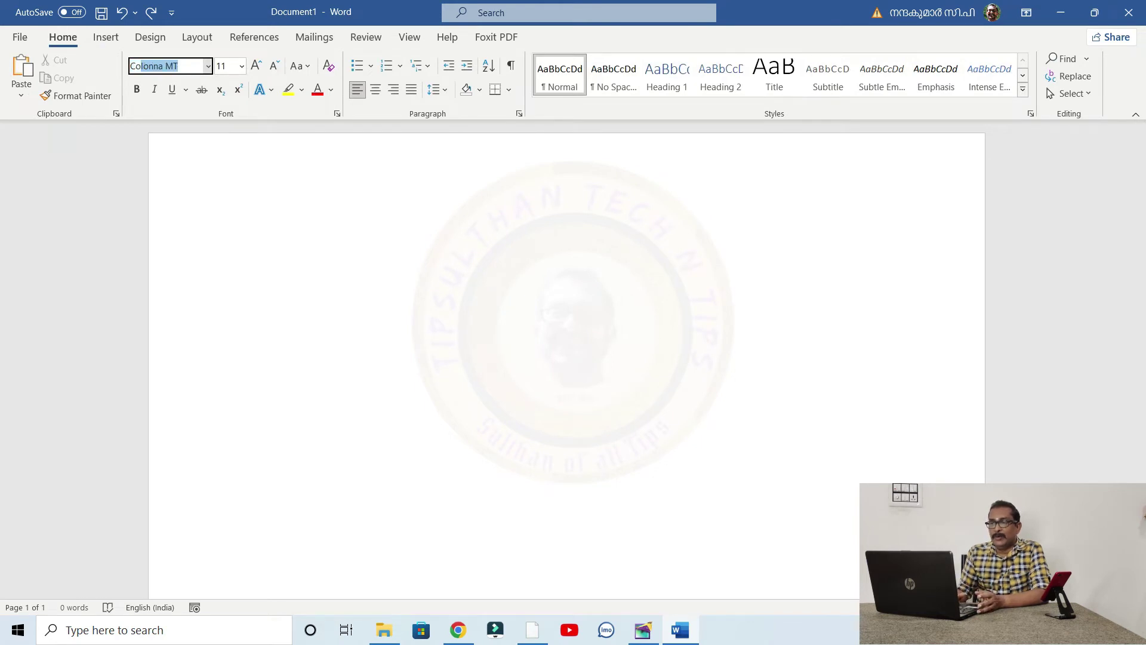
type("onp")
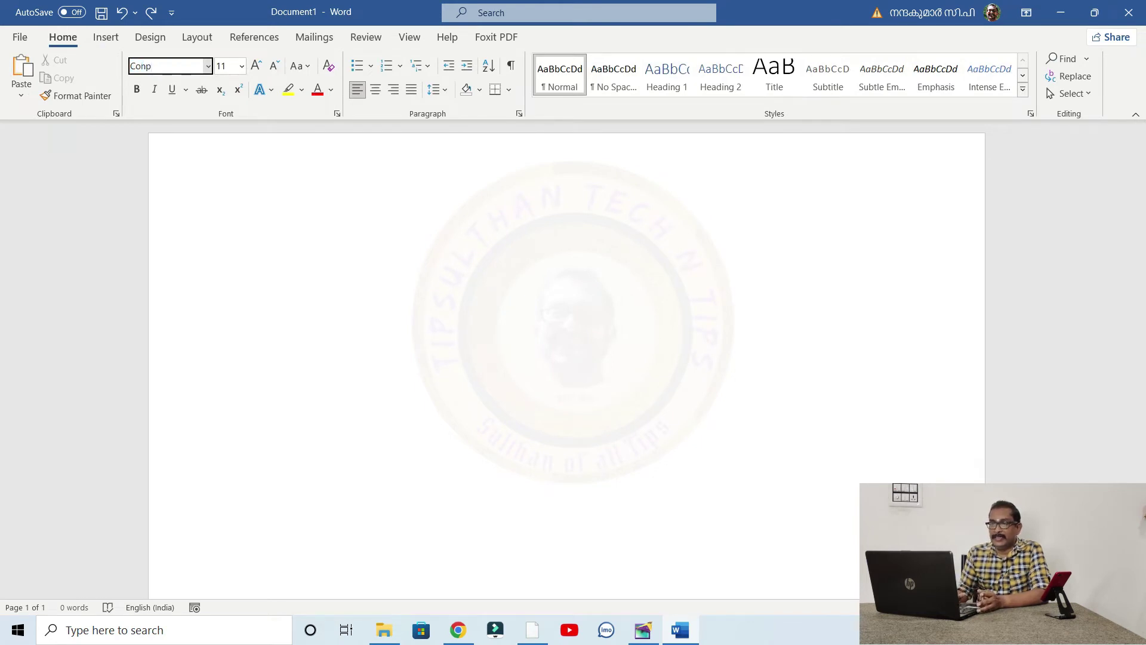
key("BackSpace")
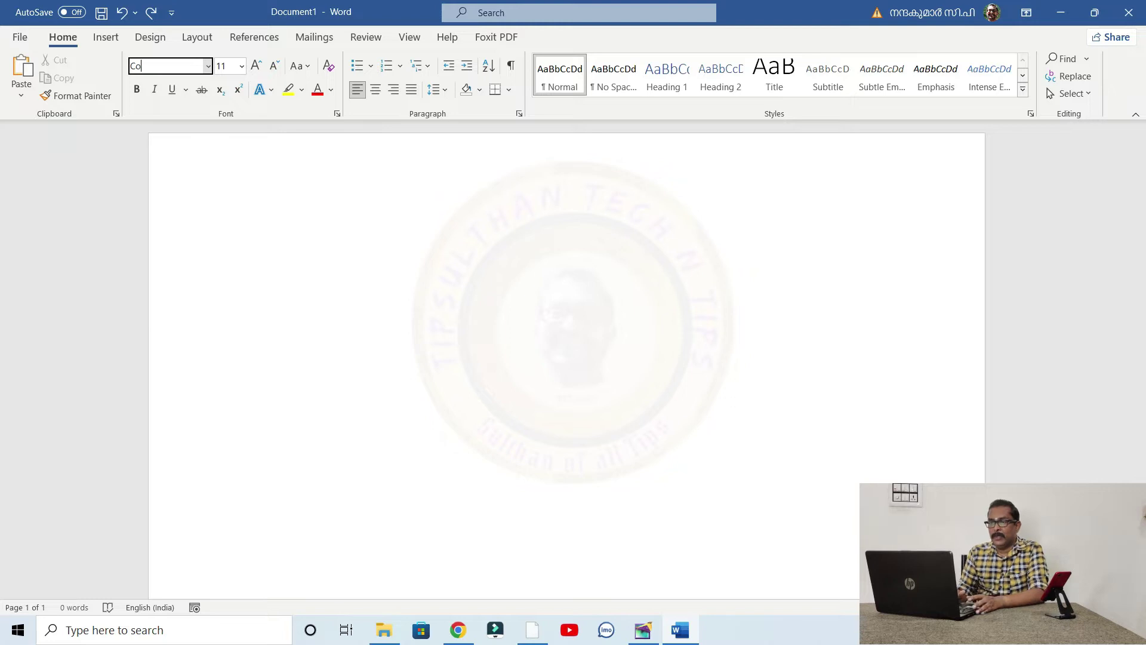
type("rnPop")
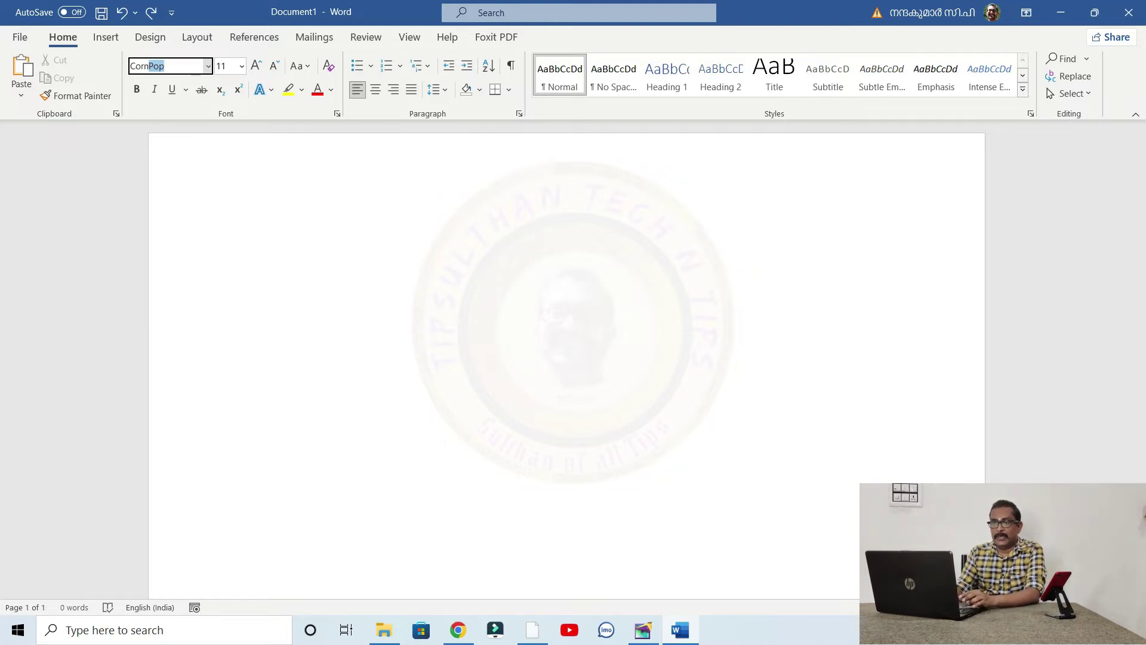
key("Right")
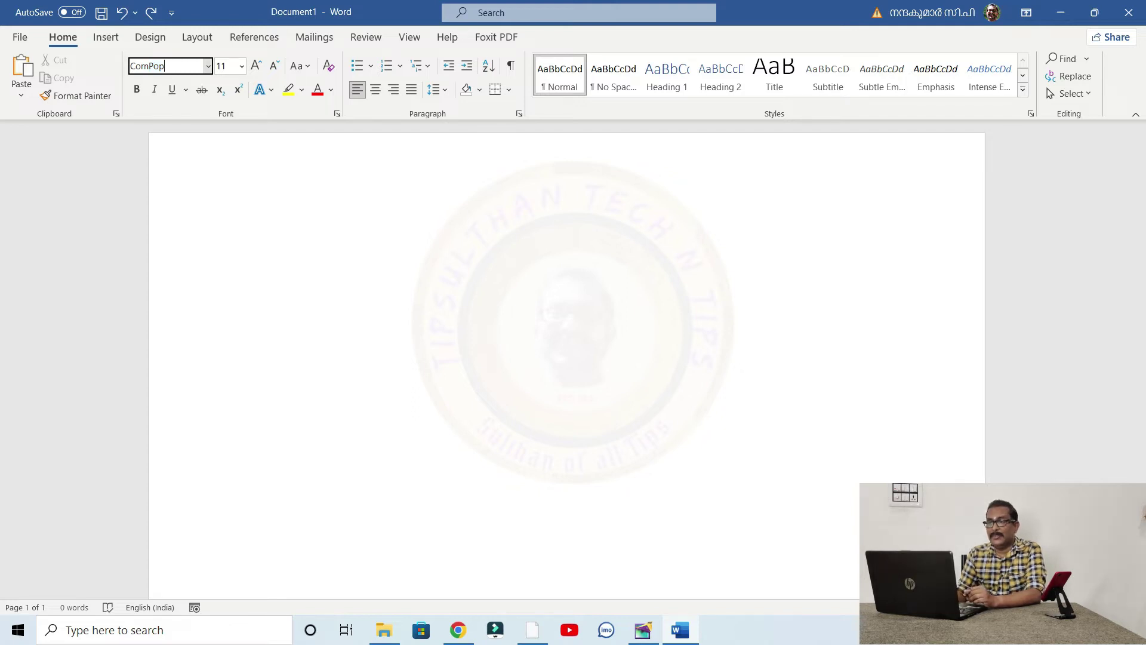
key("BackSpace")
key("BackSpace")
key("BackSpace")
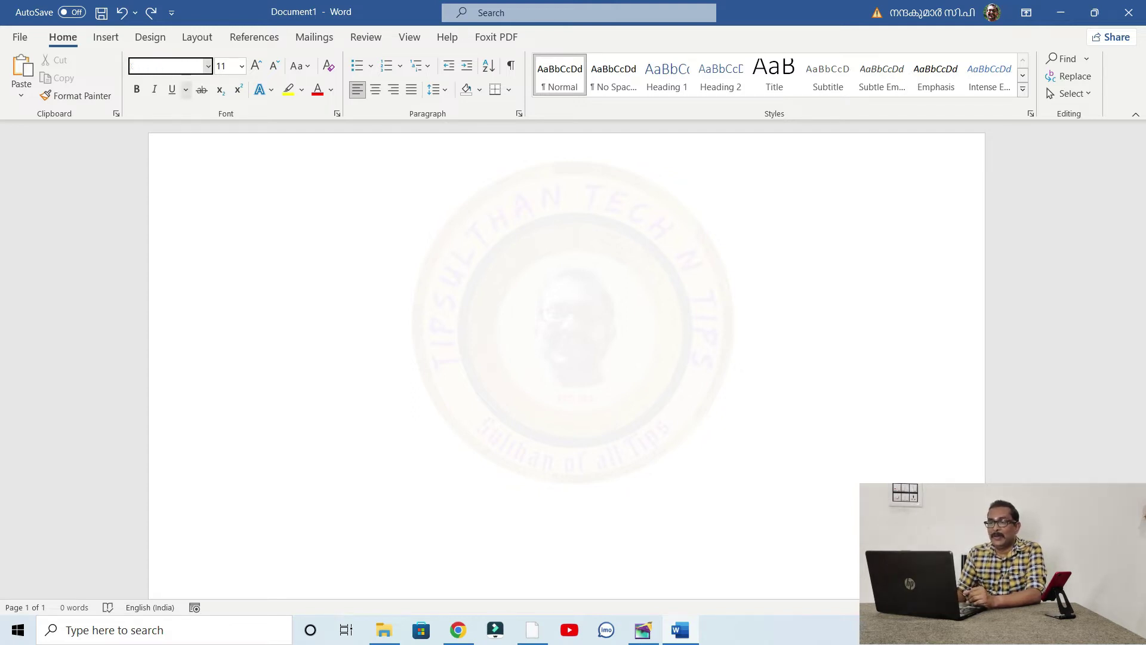
double_click(222, 215)
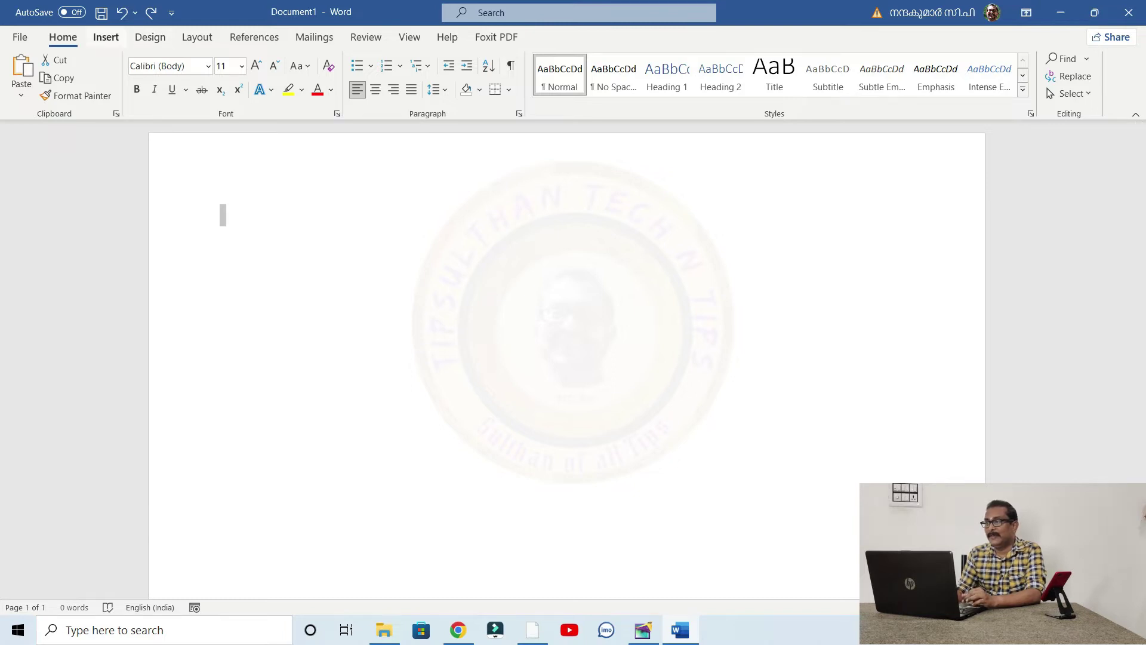
Insert a corner ornament from the CornPop font via More Symbols, then close the picker
left_click(106, 37)
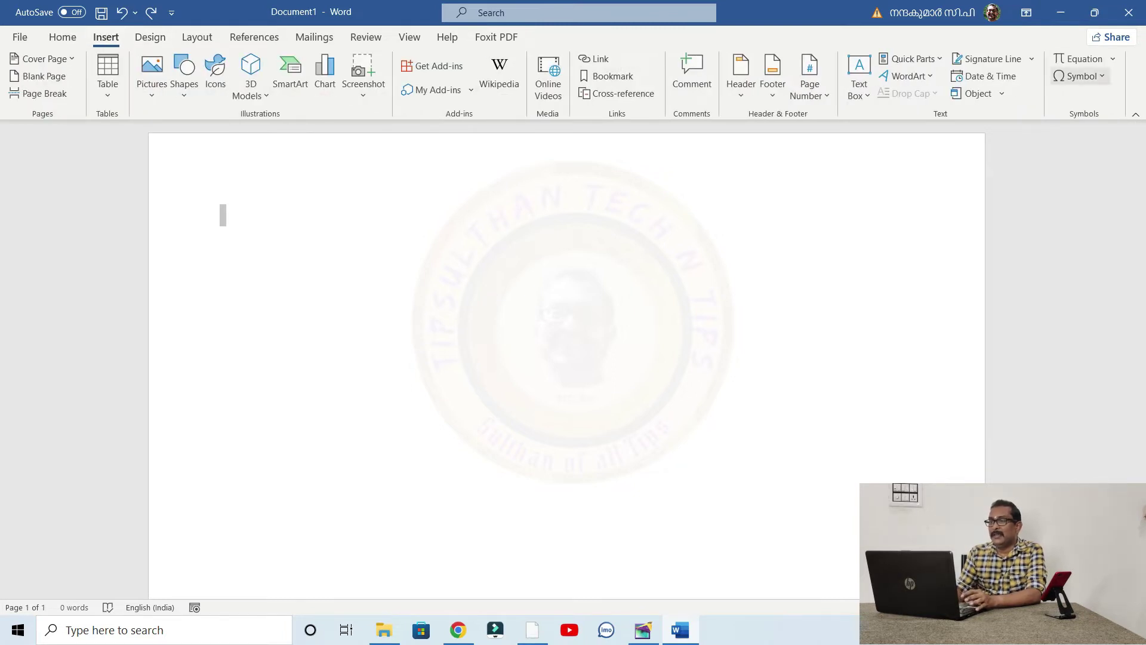
left_click(1081, 76)
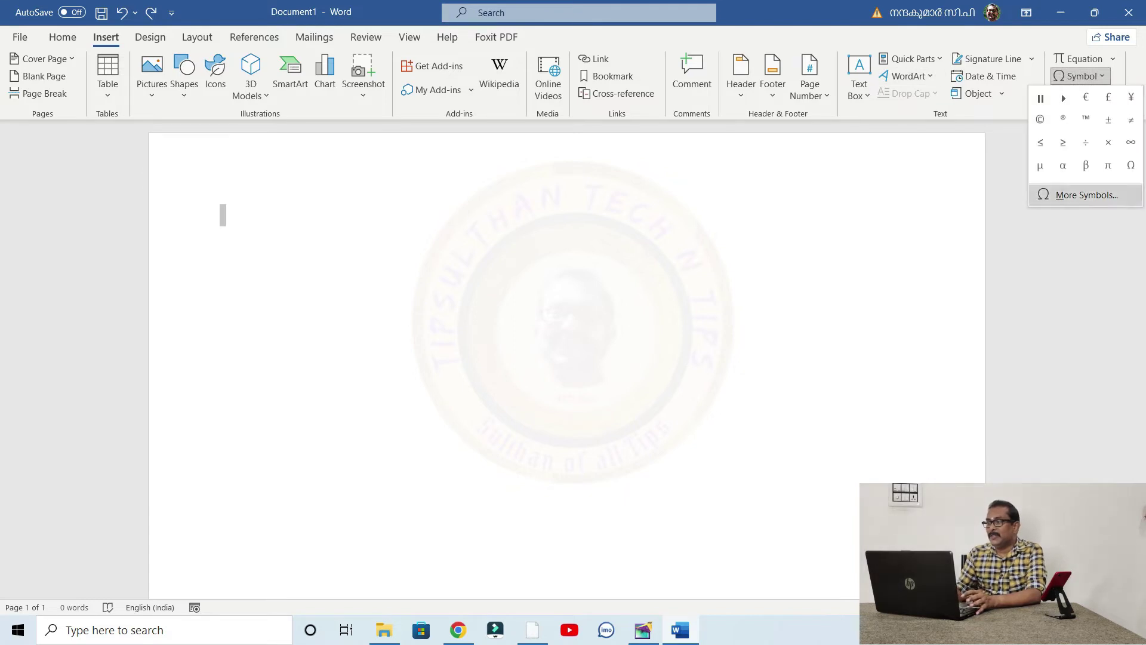
left_click(1086, 194)
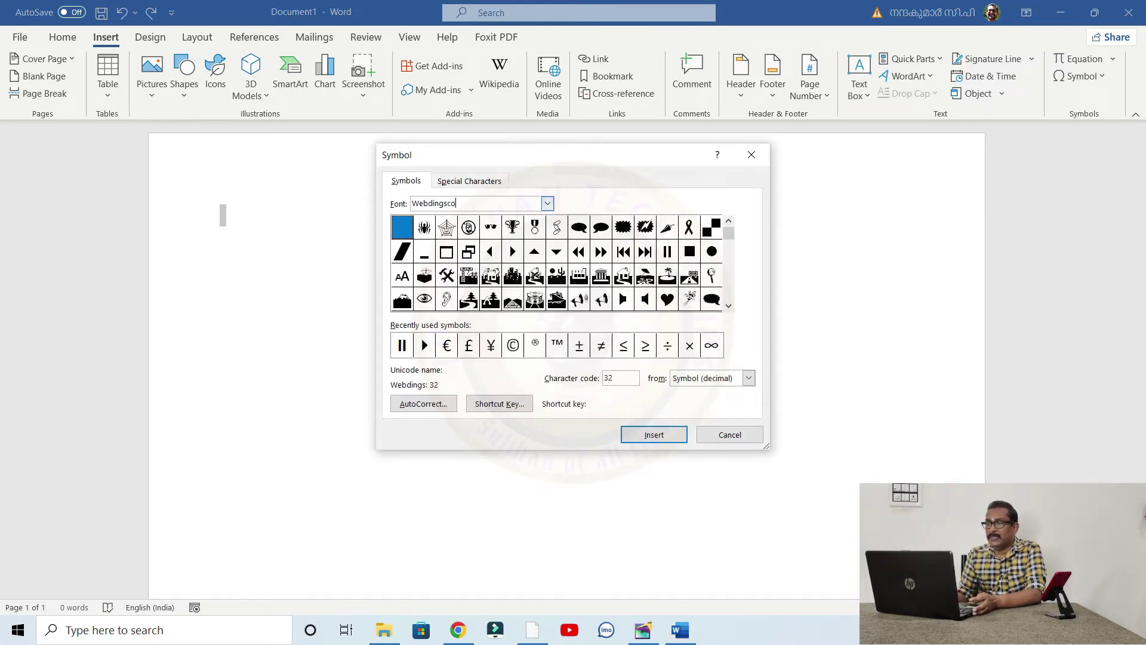
left_click(433, 203)
type("cornpop")
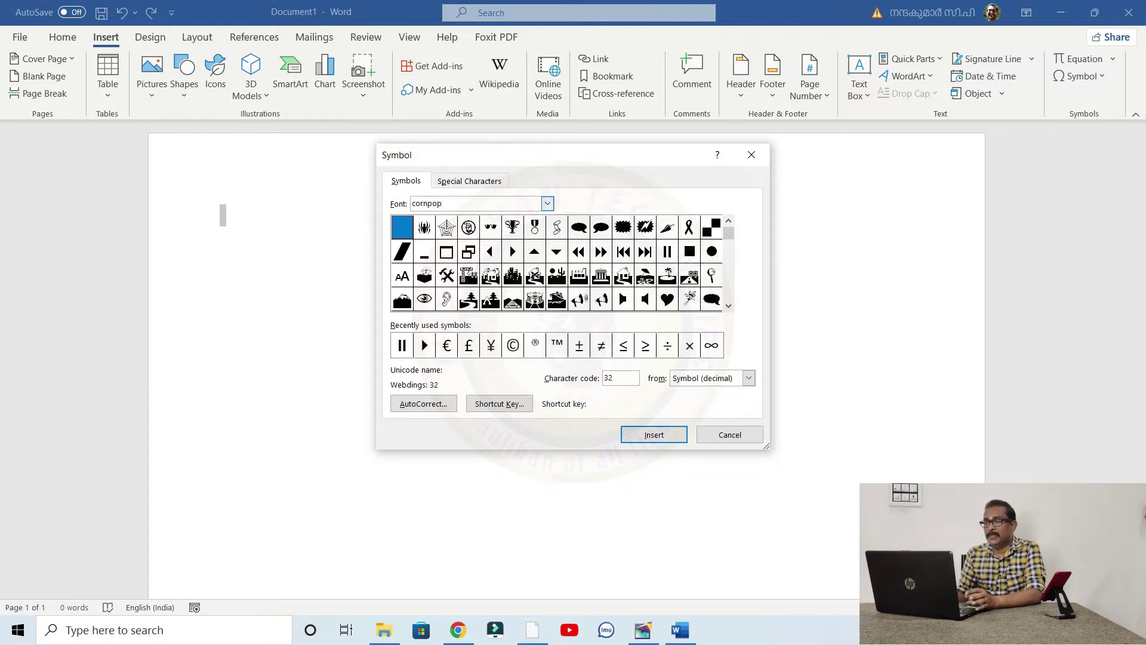
key("Return")
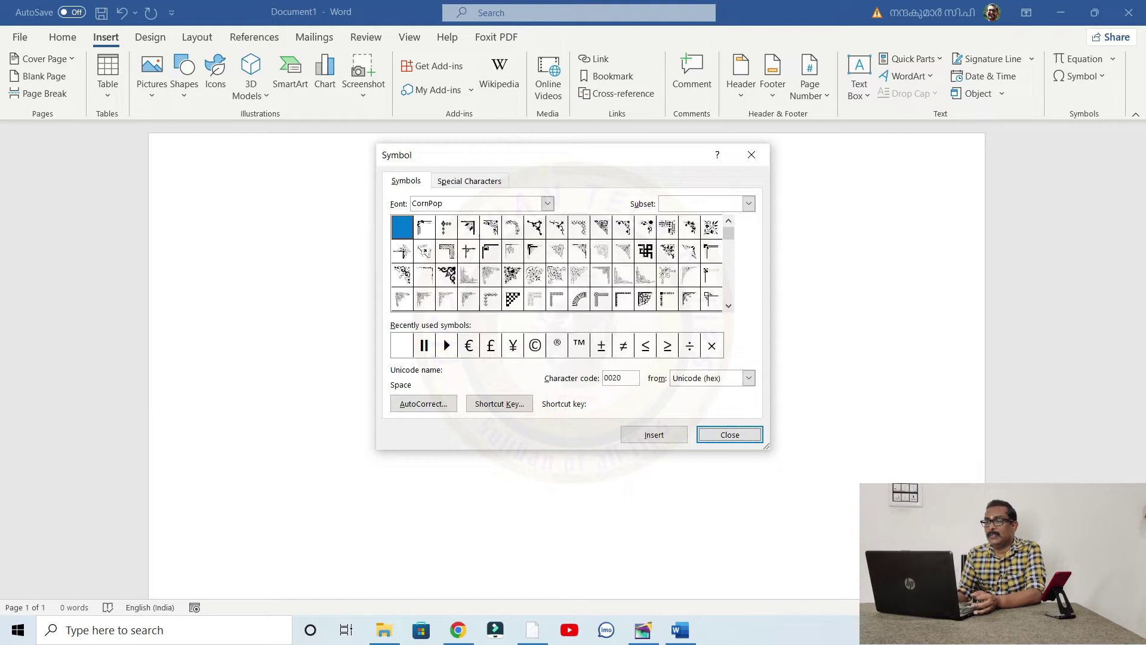
left_click(446, 275)
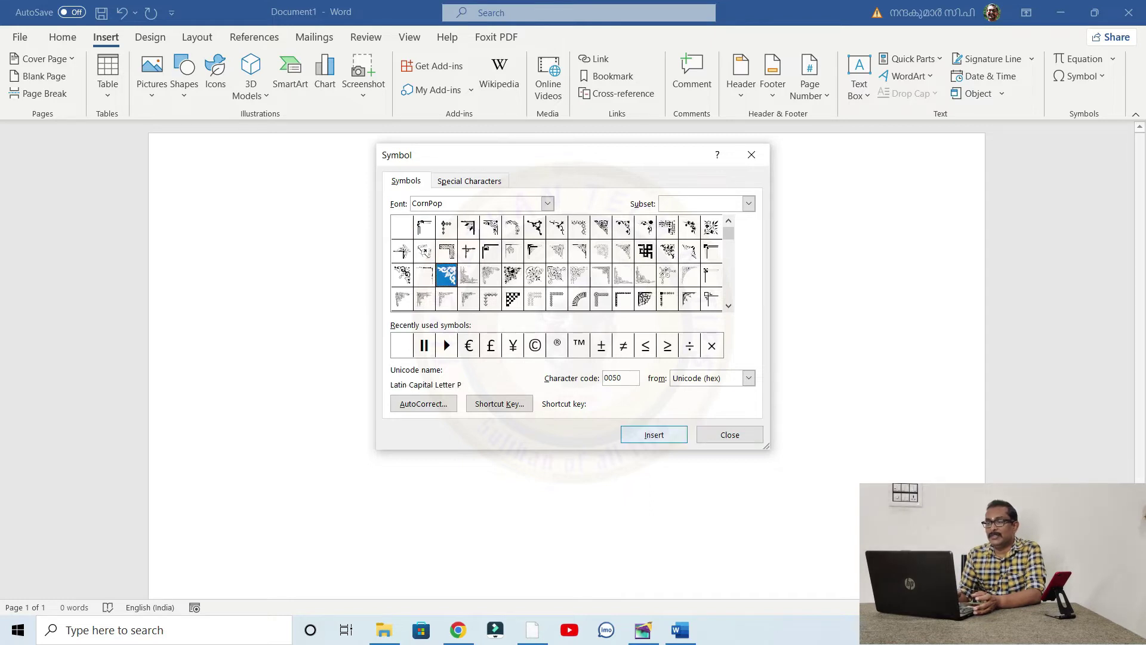
key("Return")
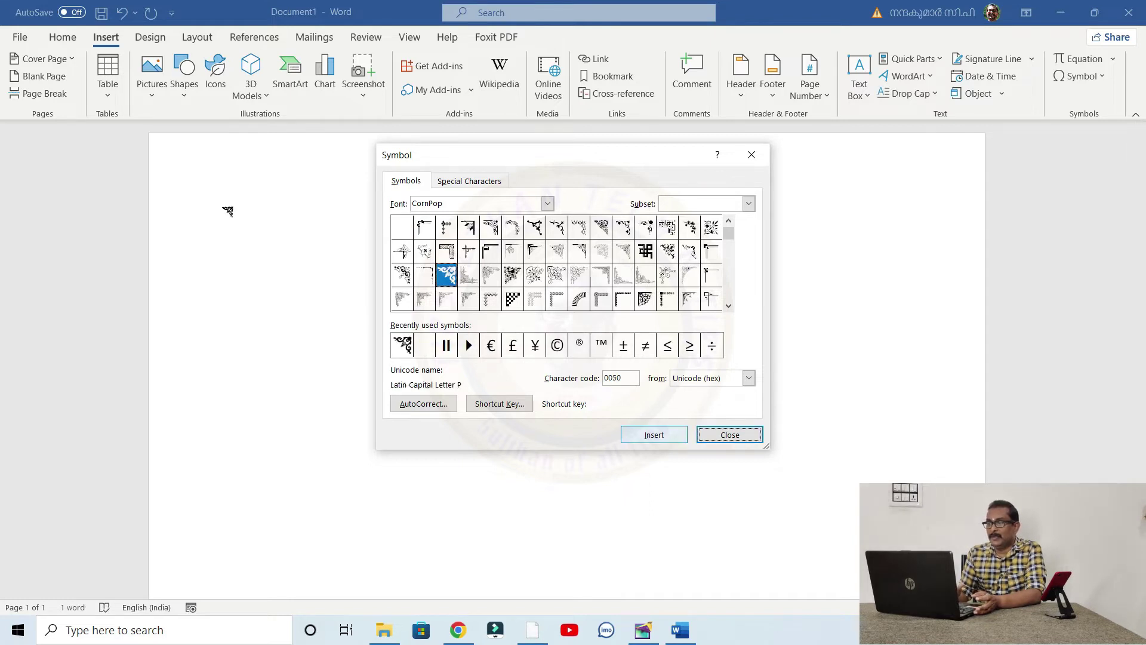
key("Return")
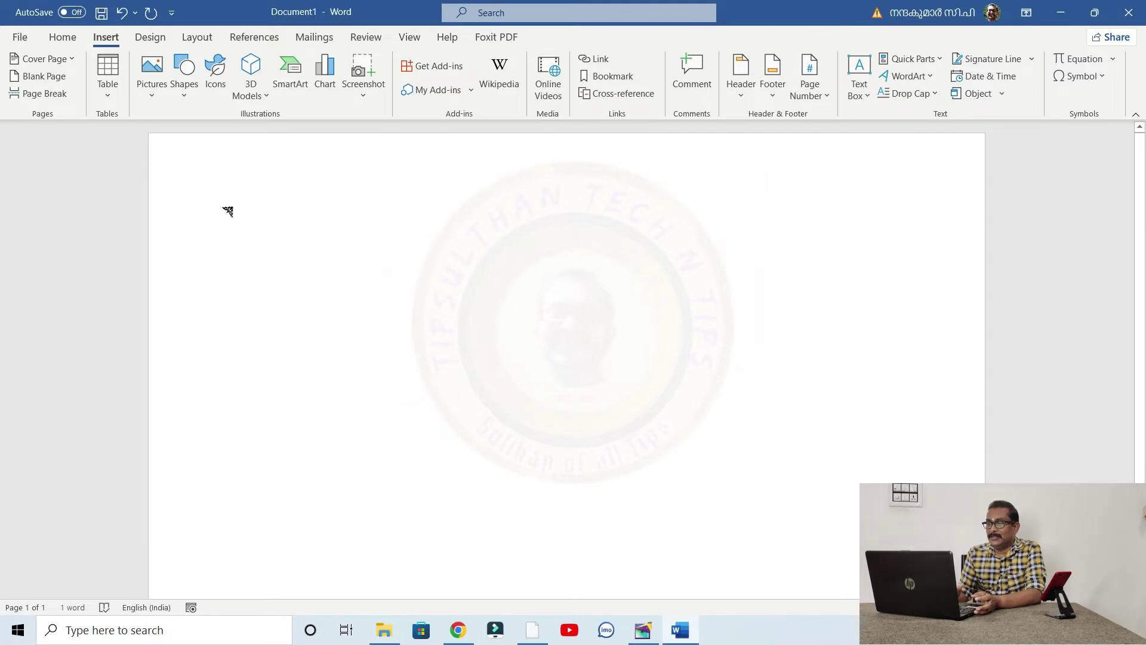
Set the inserted CornPop ornament's font size to 50 pt
double_click(230, 215)
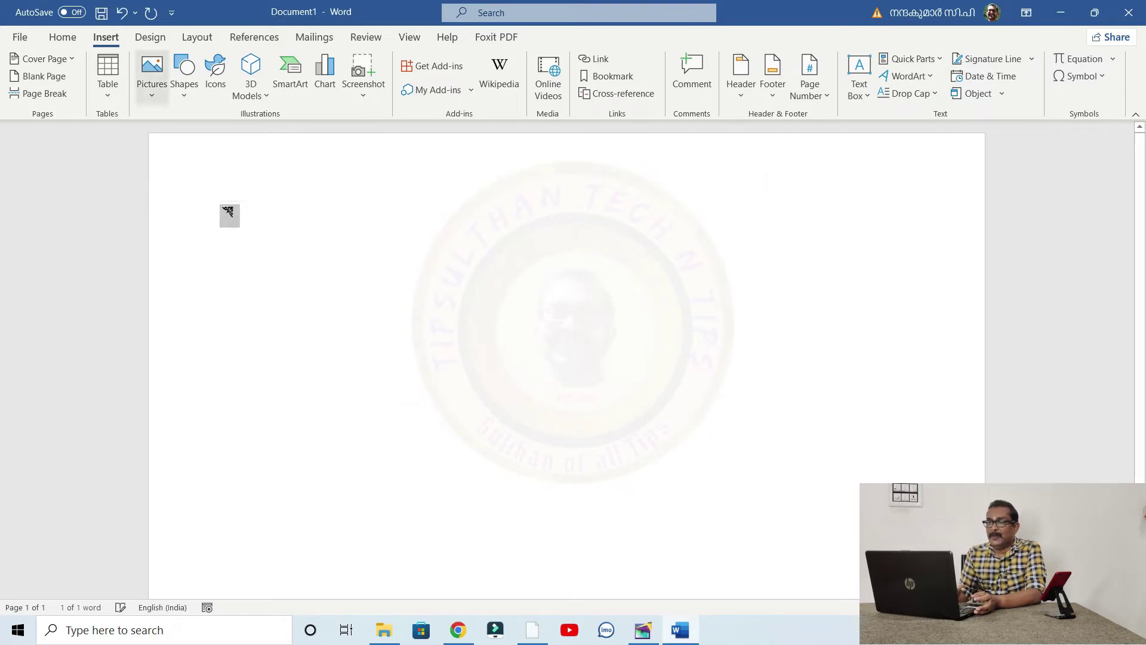
left_click(63, 37)
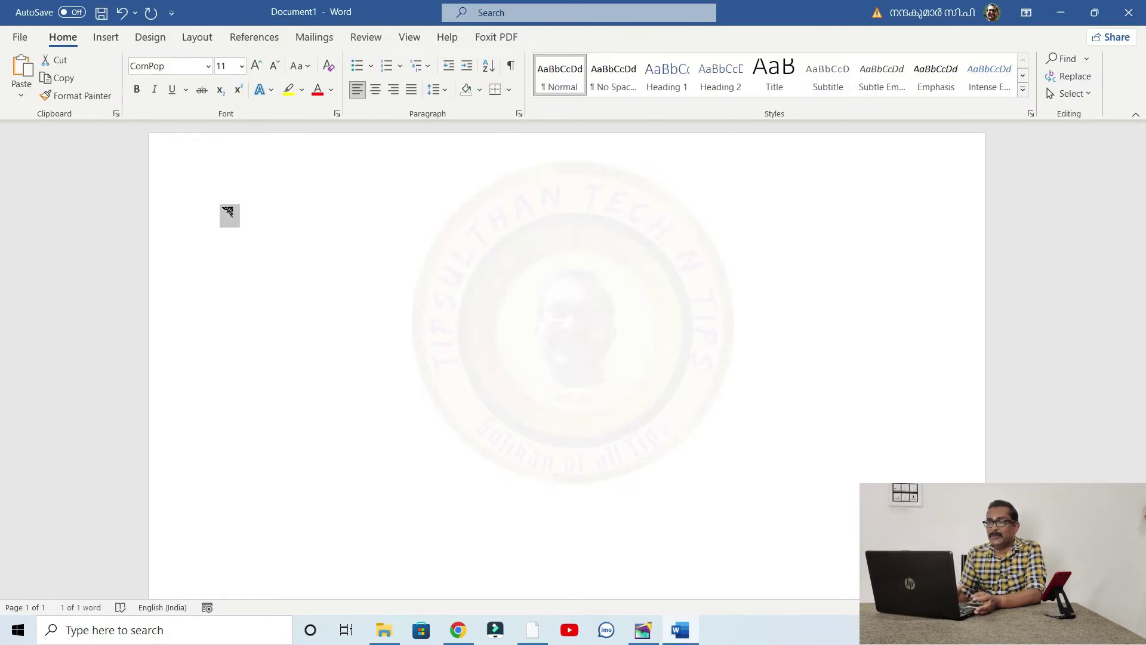
left_click(227, 65)
type("50")
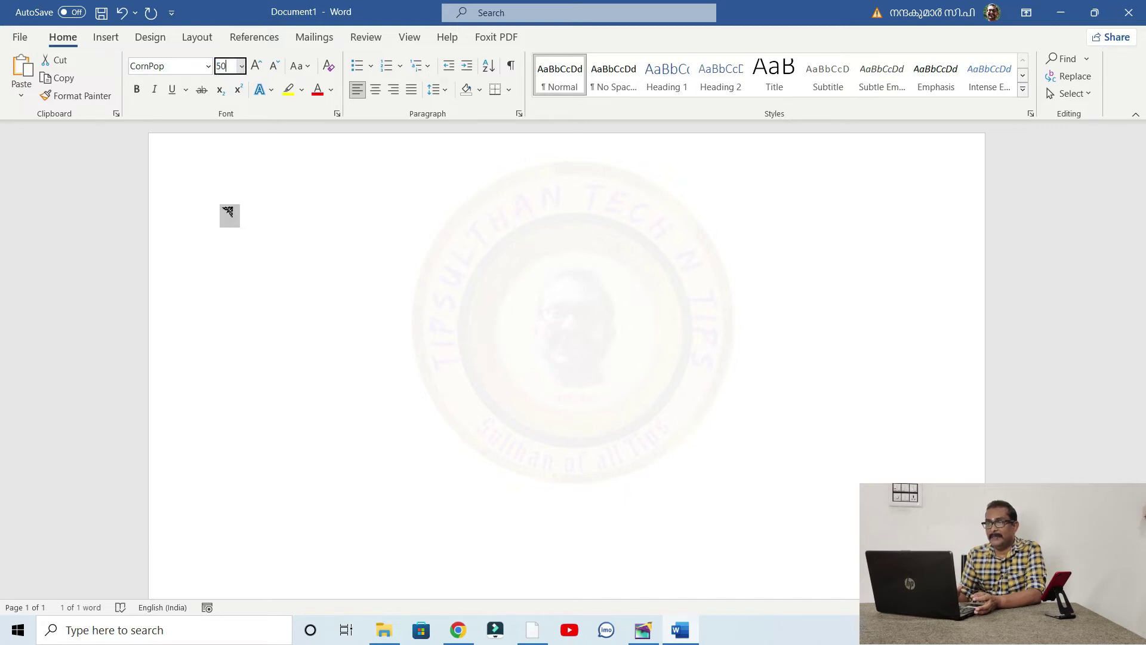
key("Return")
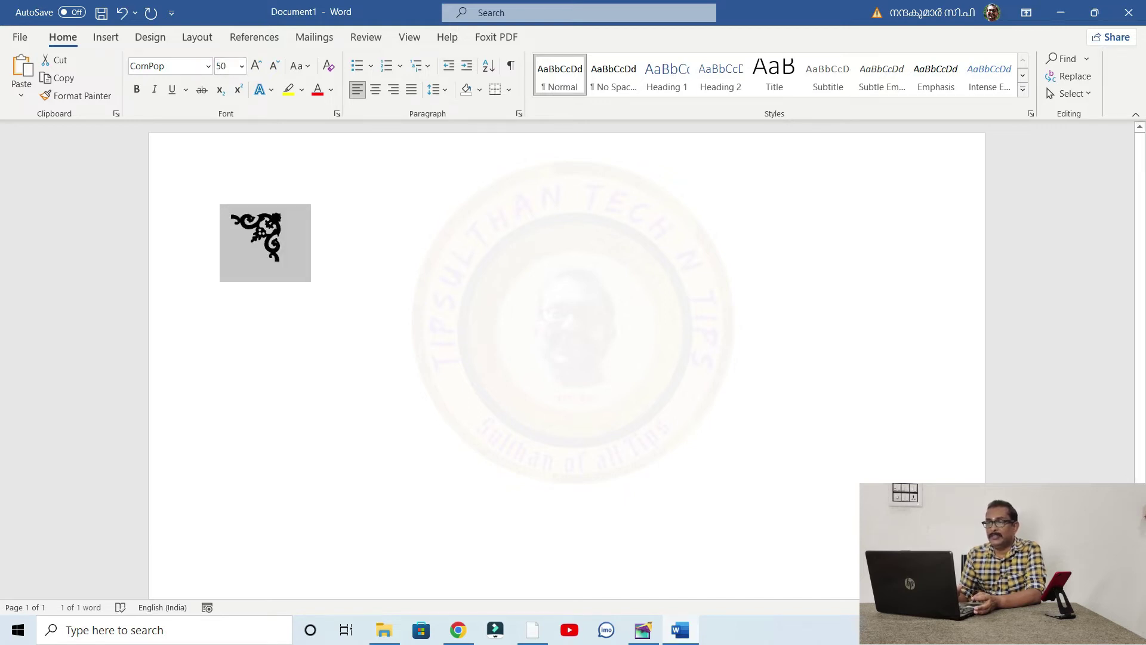
left_click(282, 237)
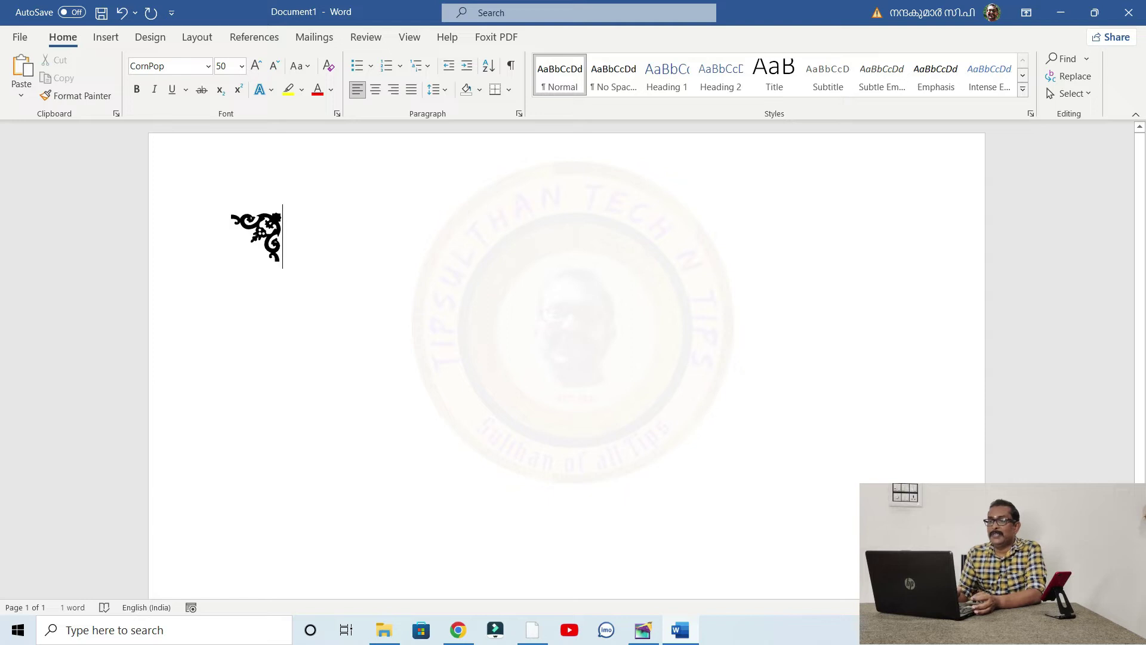
double_click(257, 235)
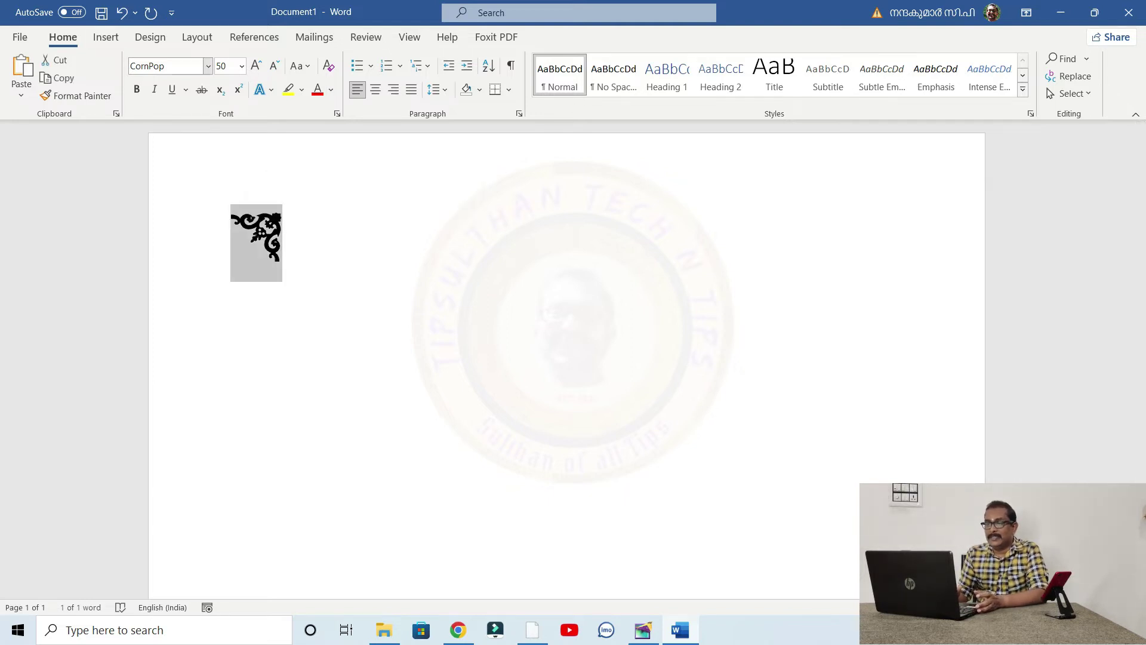
left_click(106, 37)
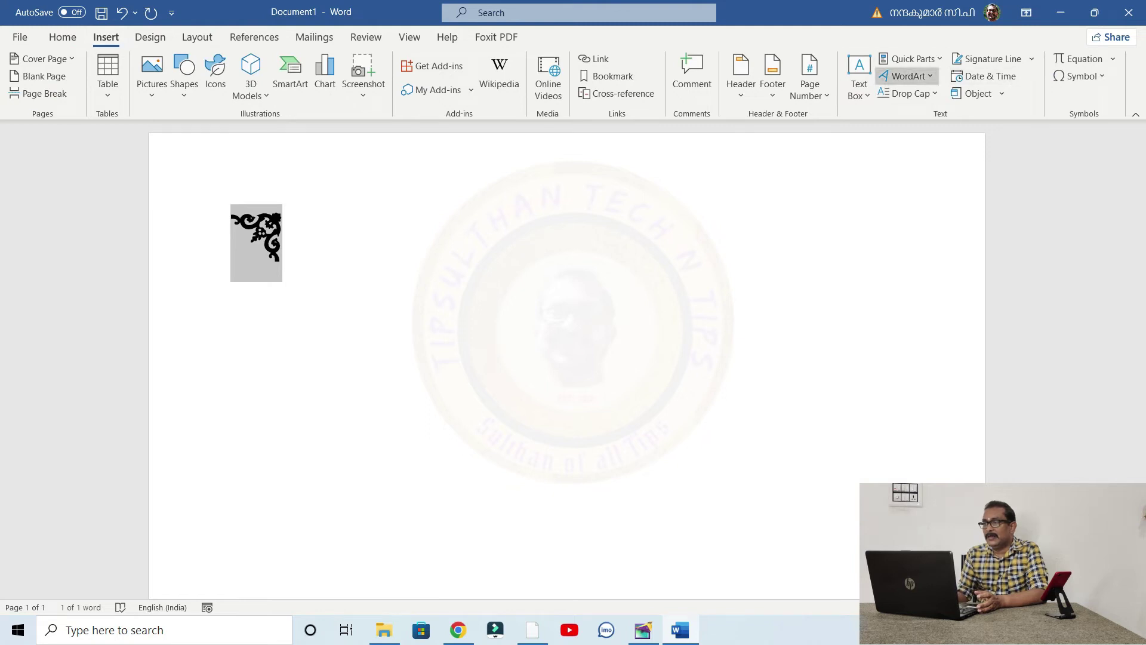
Convert the ornament into a WordArt object and set its font size to 50
left_click(906, 76)
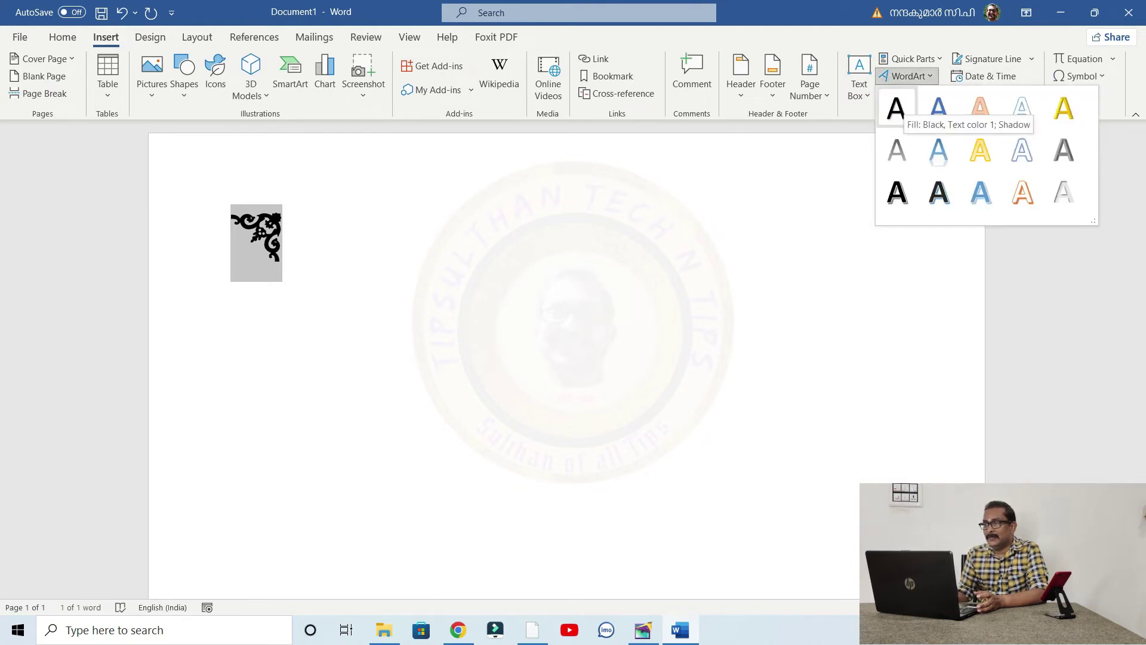
left_click(896, 108)
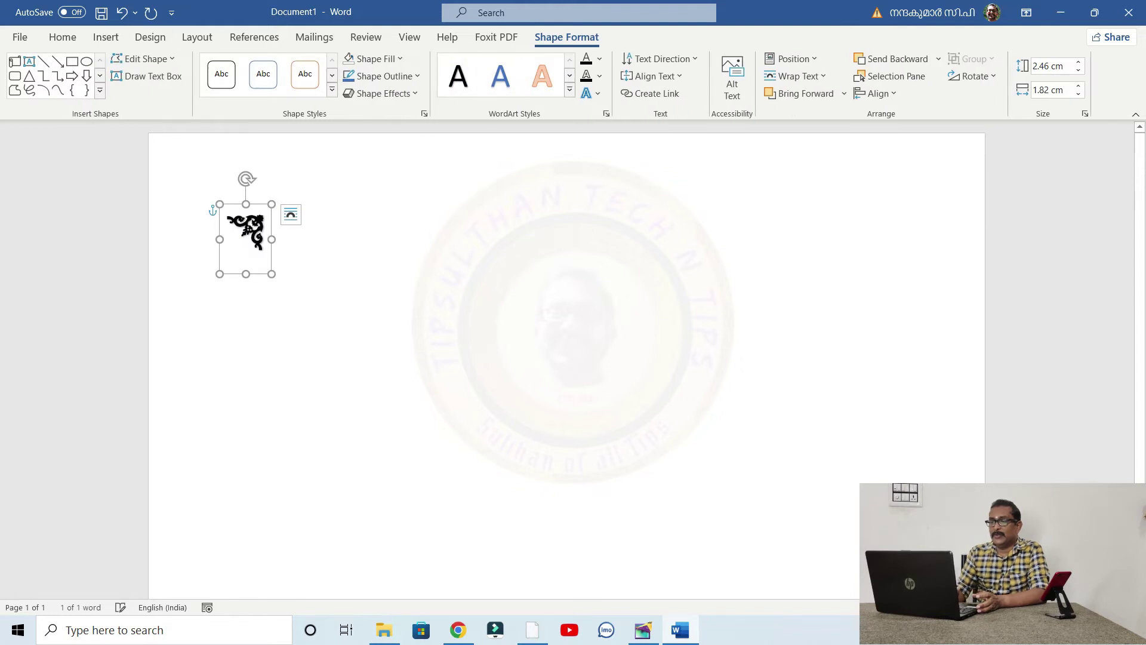
left_click(63, 37)
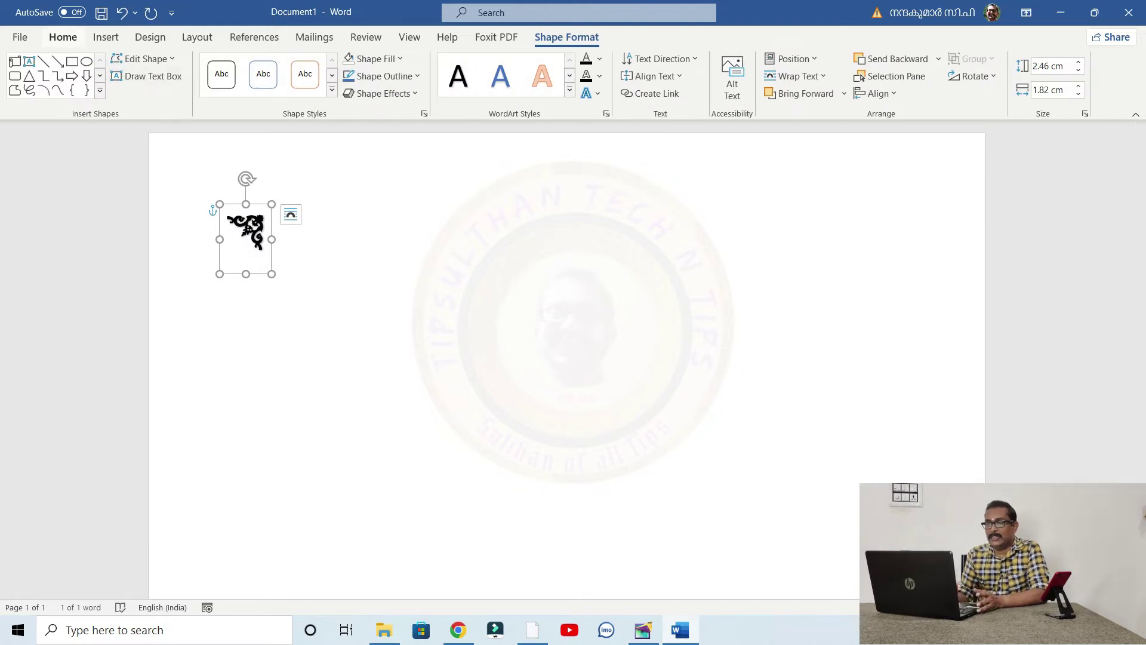
left_click(225, 66)
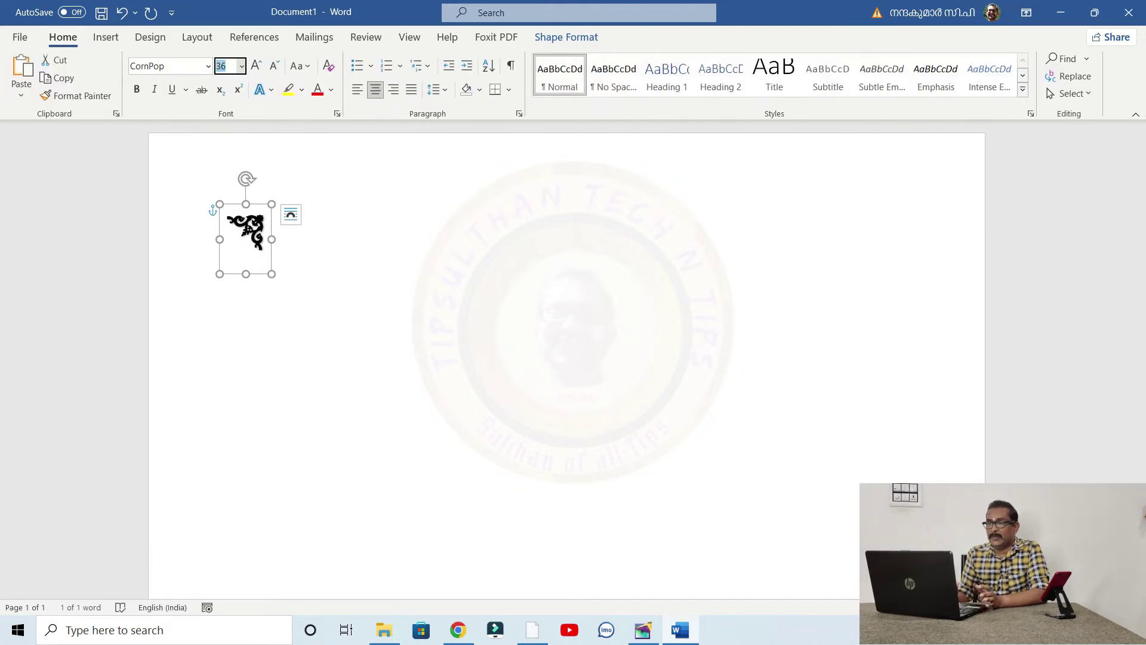
type("50")
key("Return")
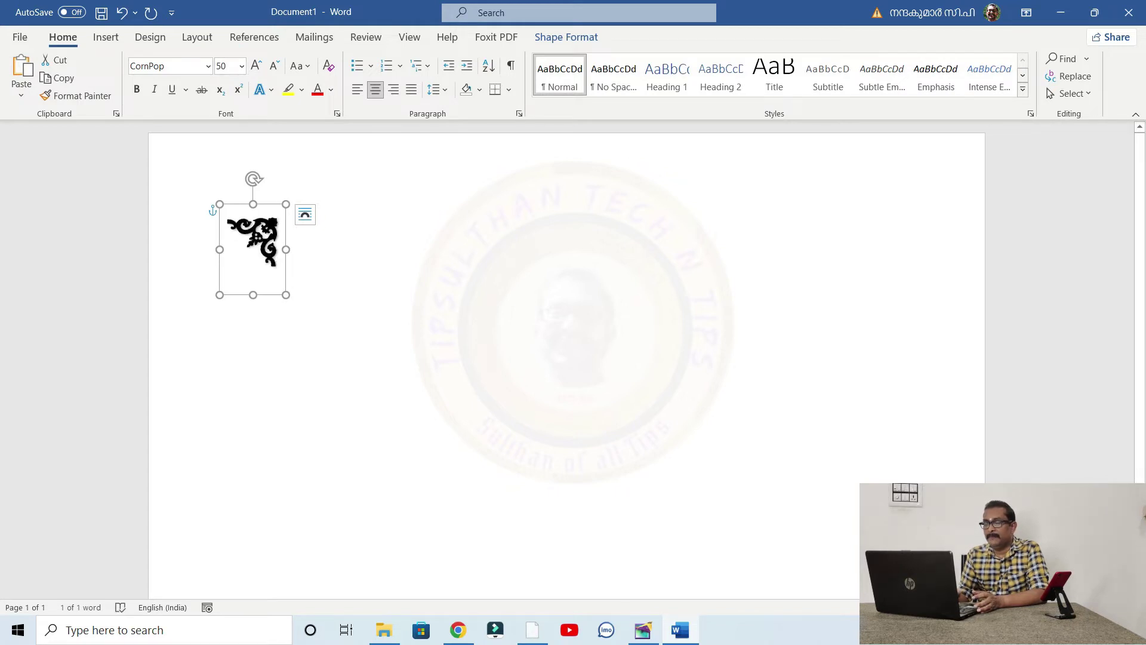
Widen the WordArt frame to the right and rotate it a quarter turn counter-clockwise
left_click_drag(220, 204, 211, 205)
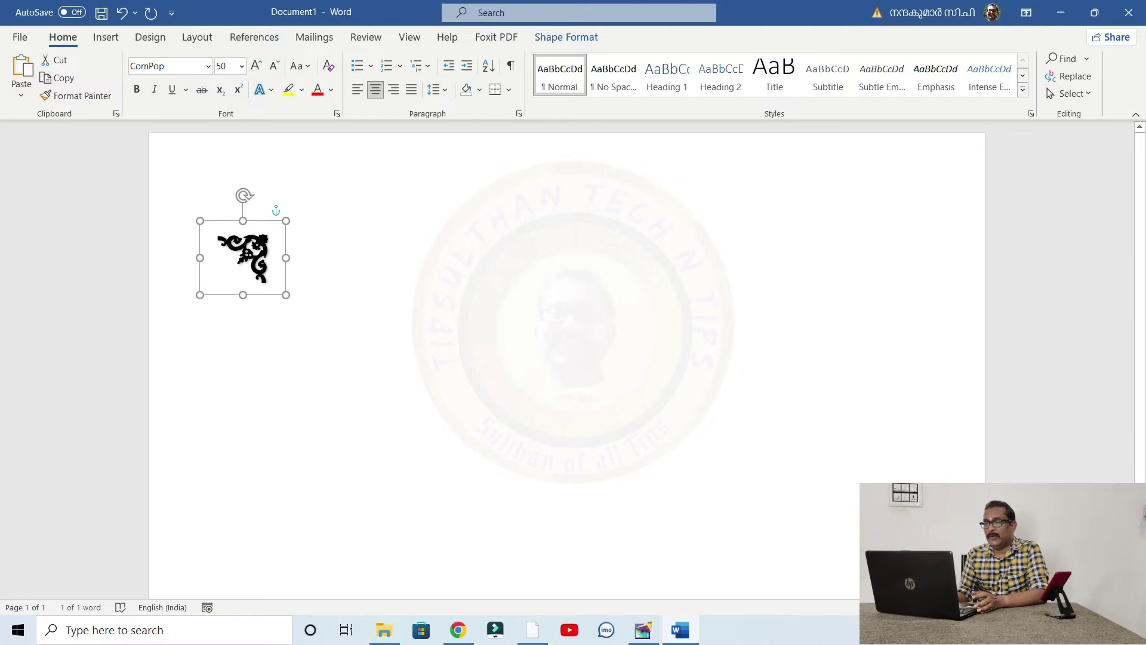
key("ctrl+z")
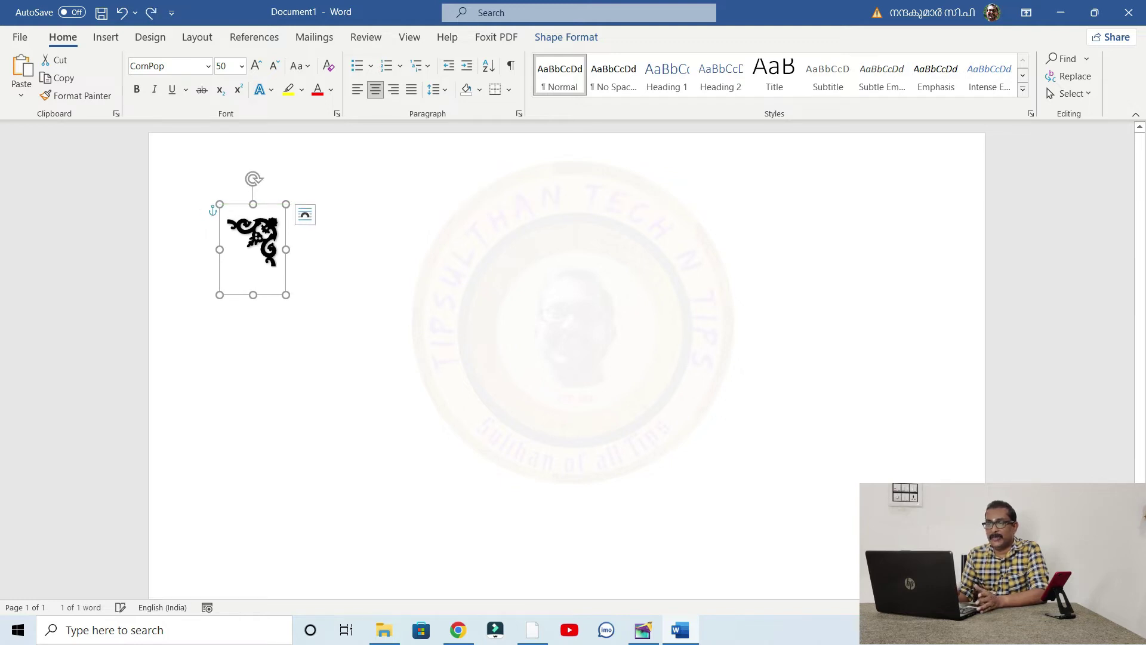
left_click_drag(286, 295, 305, 297)
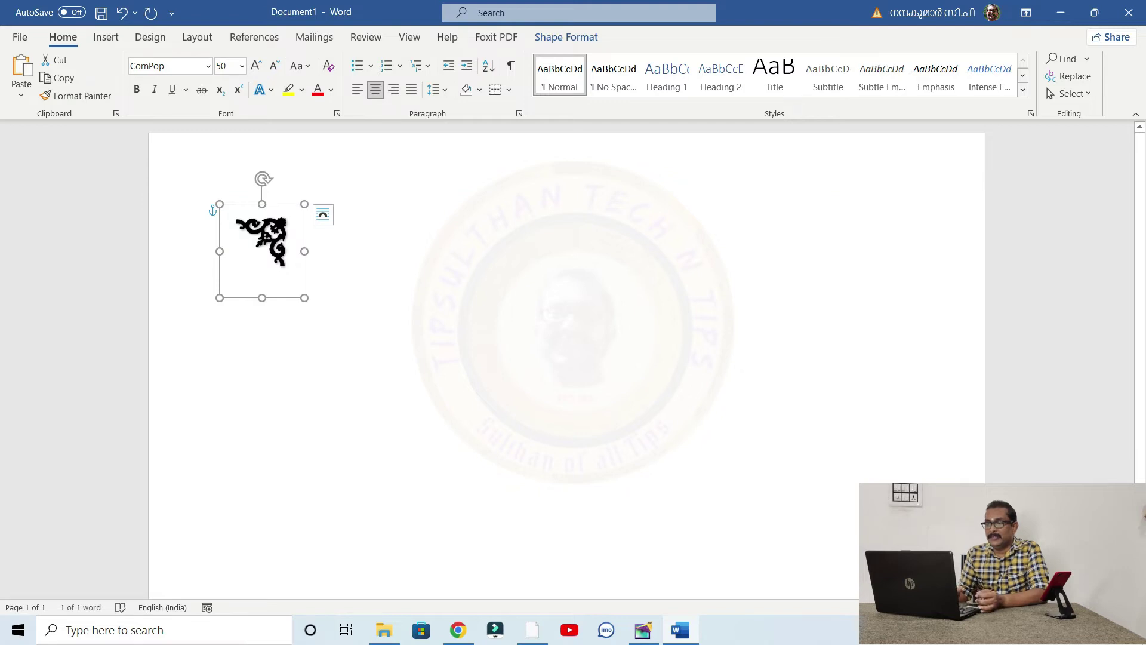
left_click_drag(263, 178, 194, 251)
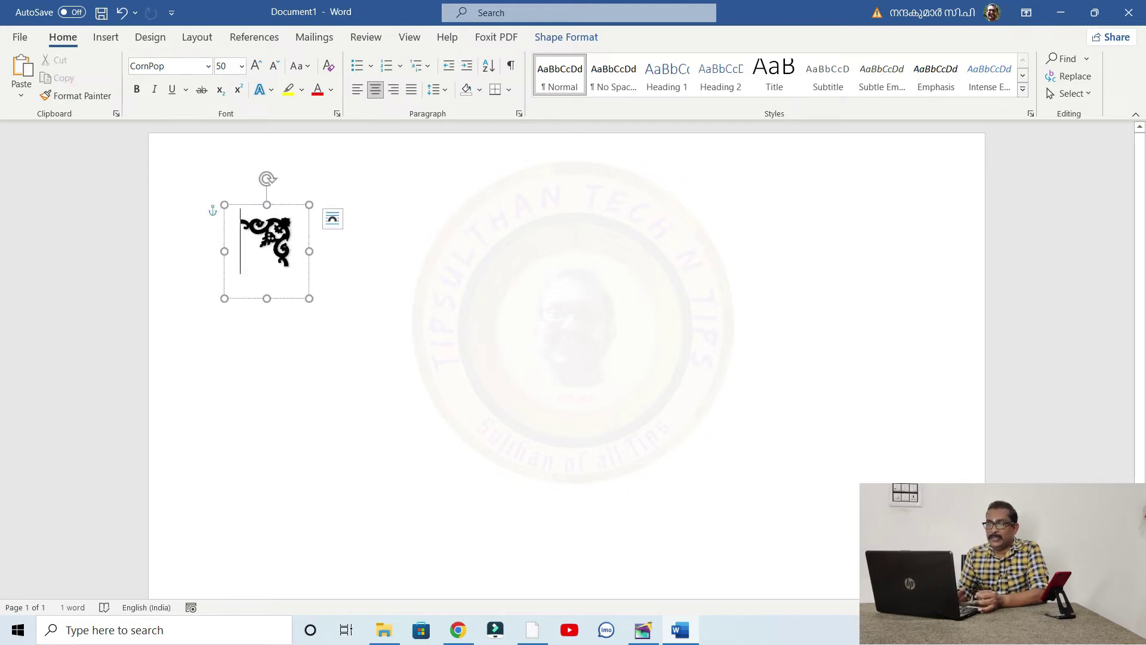
key("ctrl+a")
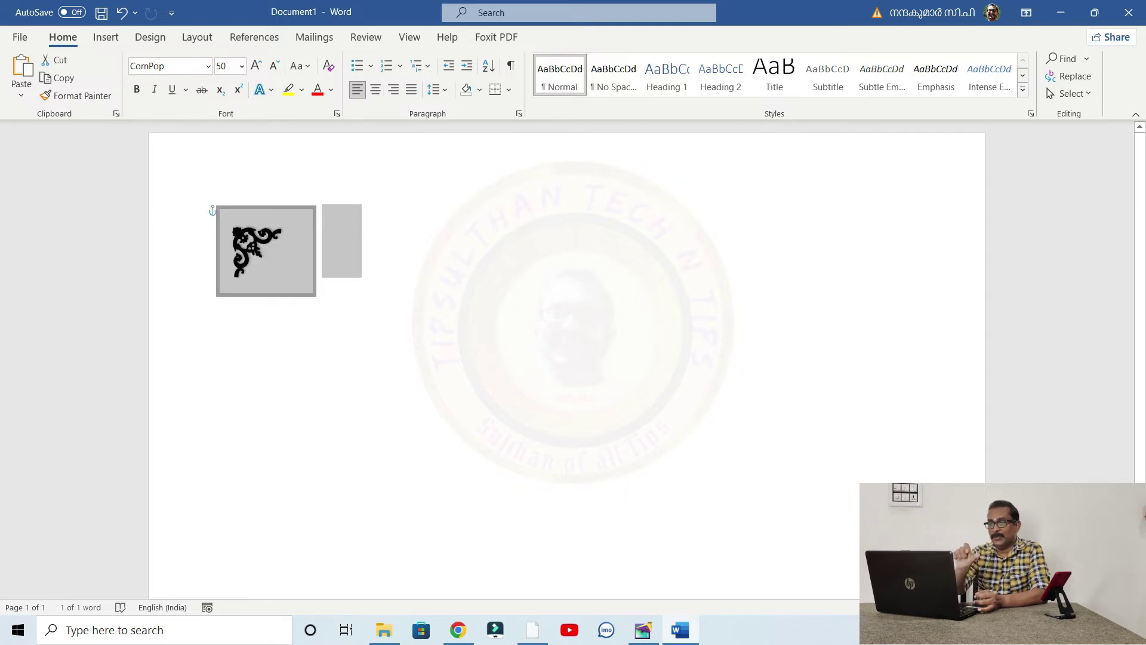
left_click(213, 210)
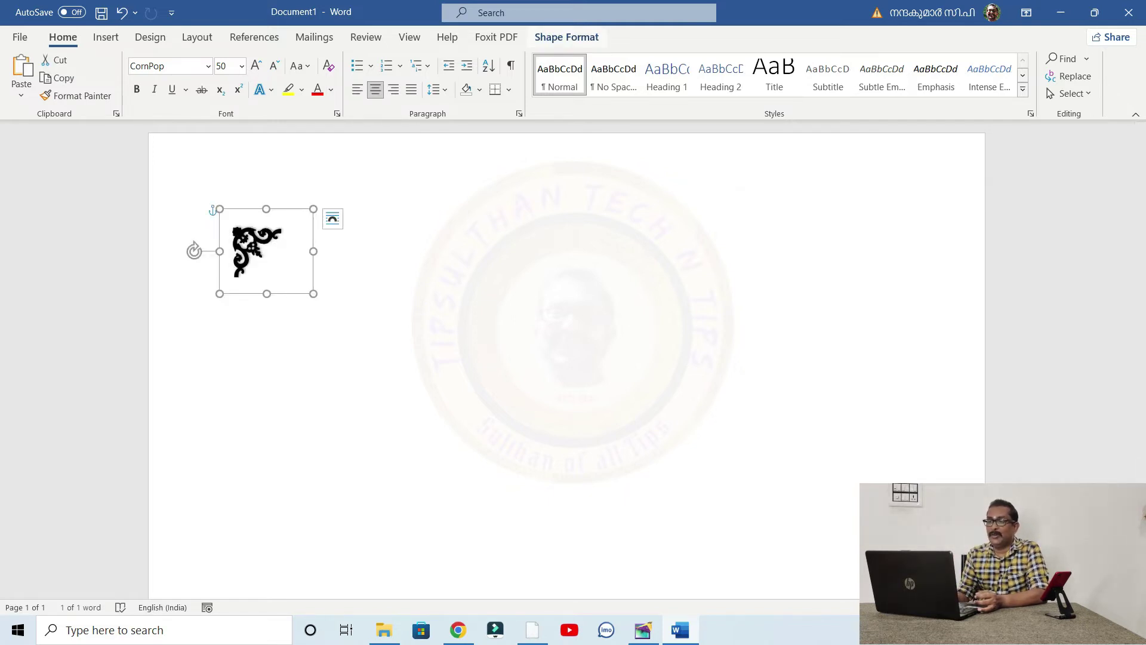
left_click(566, 37)
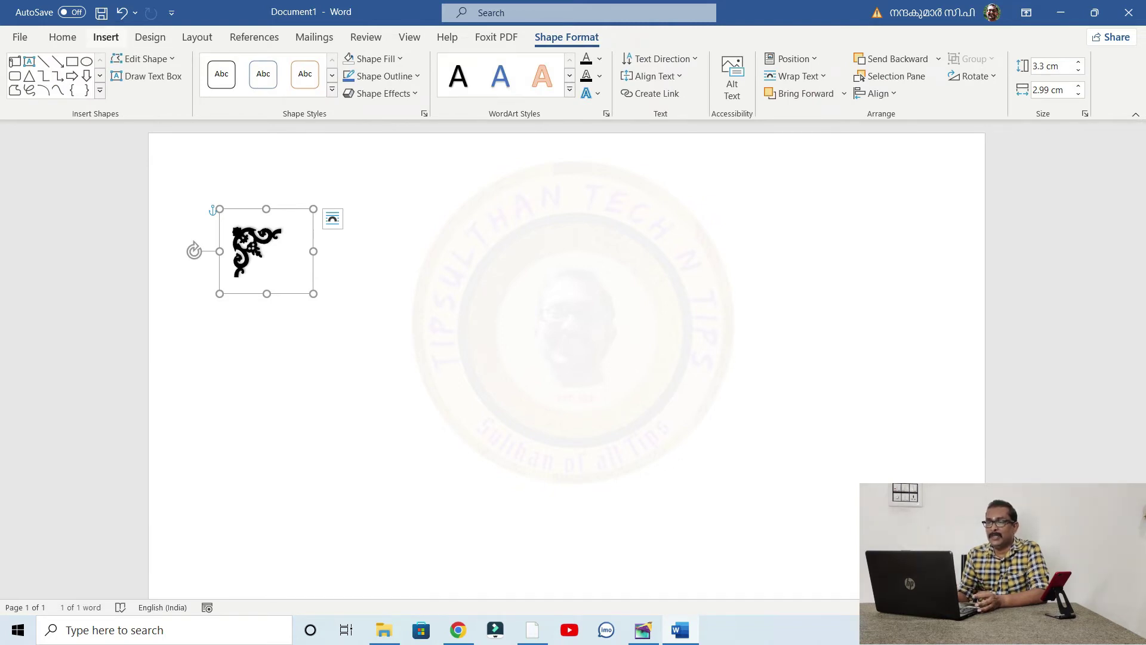
Set the top page margin to 0.8 cm in Custom Margins
left_click(197, 37)
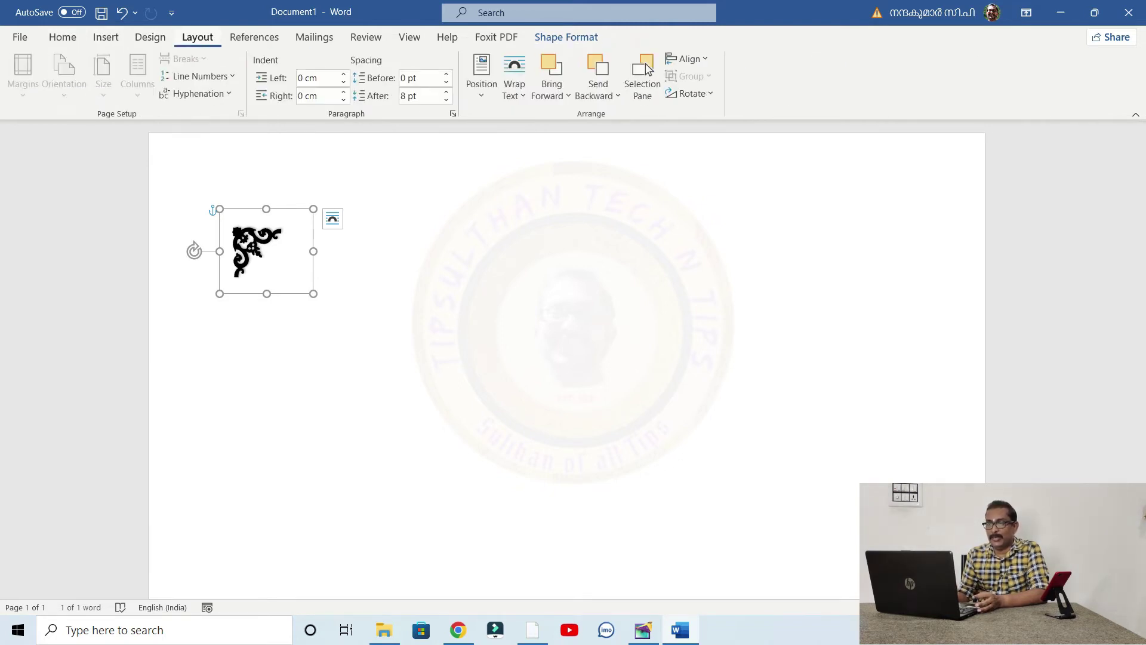
left_click(23, 74)
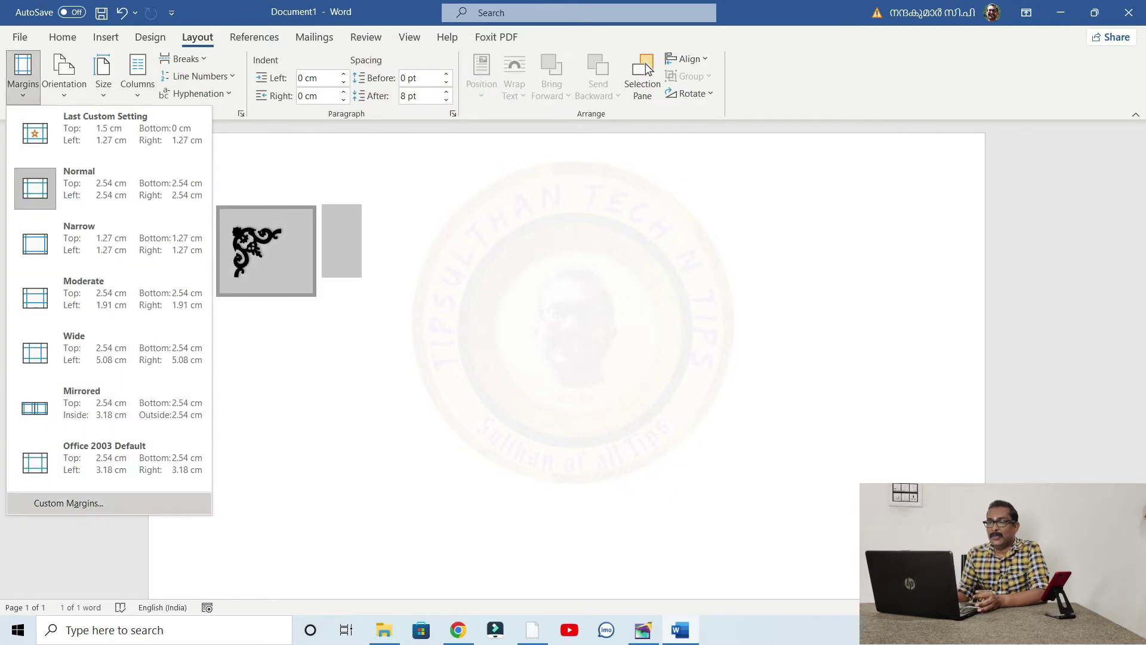
left_click(69, 503)
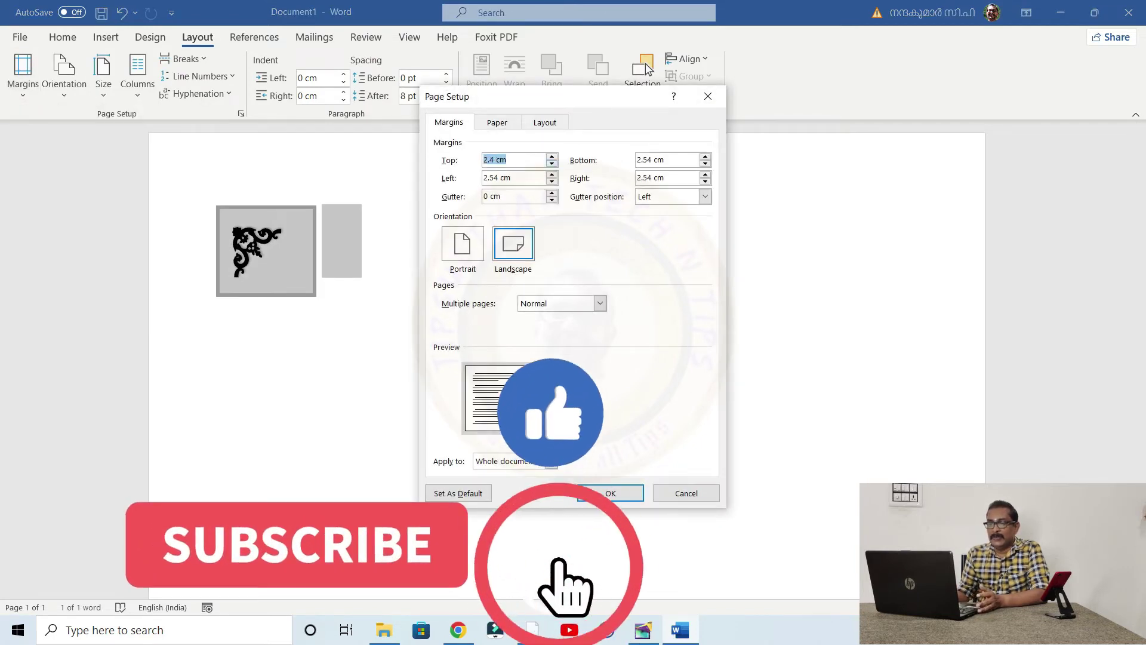
type("0.8")
type("0")
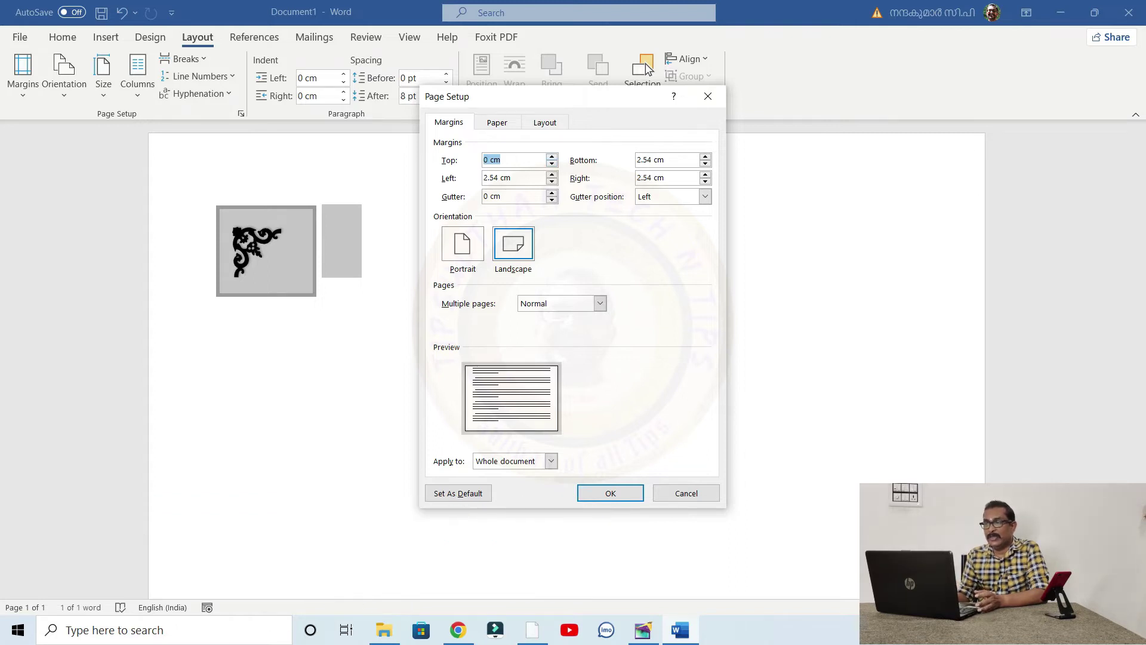
key("Tab")
key("Return")
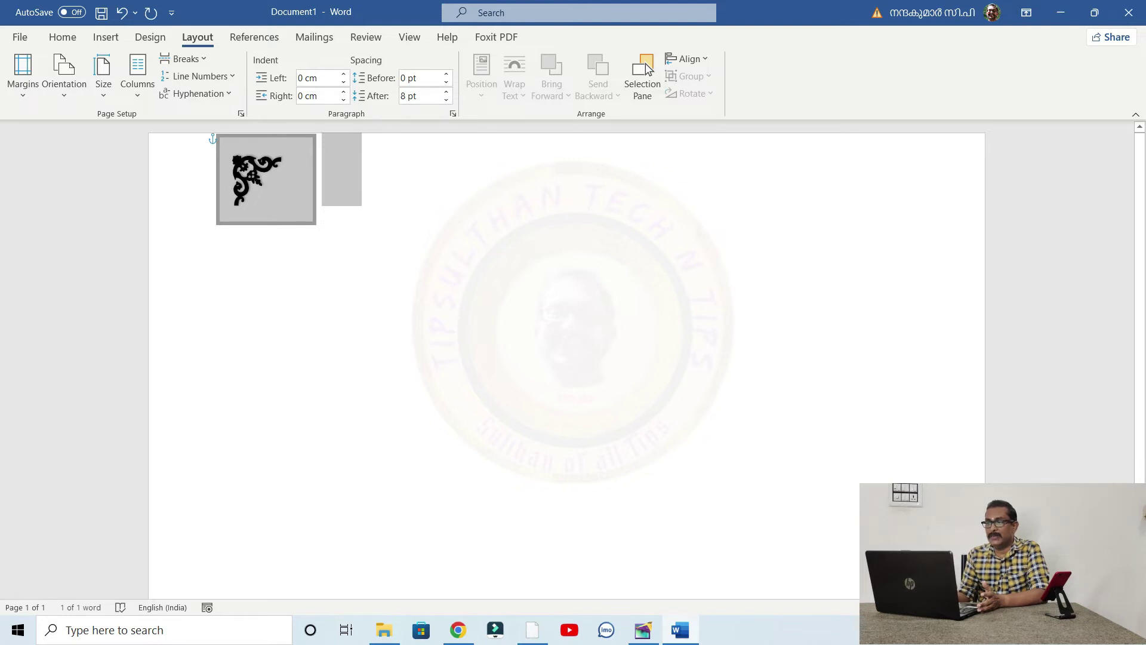
Move the ornament into the page's top-left corner
left_click_drag(266, 179, 199, 176)
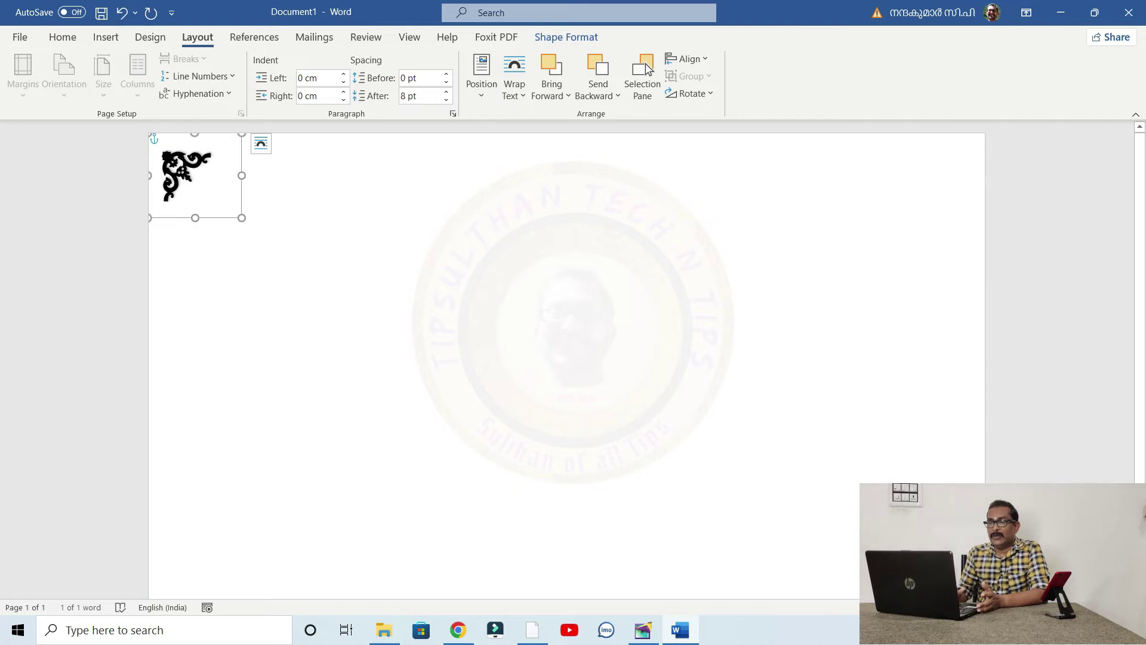
key("ctrl+z")
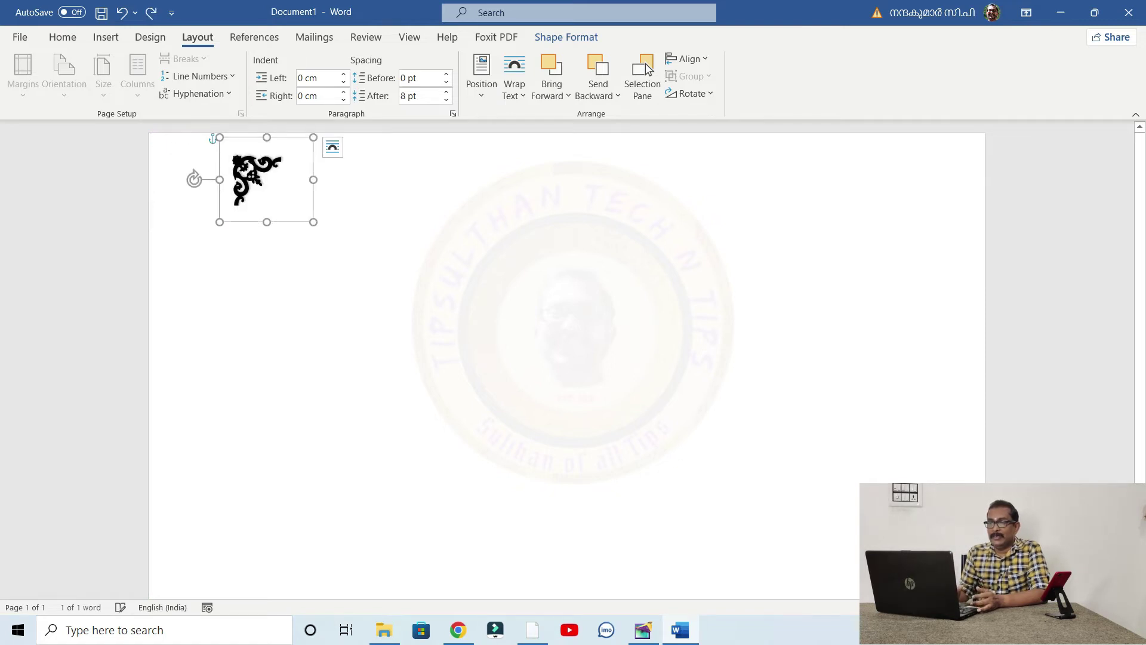
left_click_drag(266, 179, 197, 175)
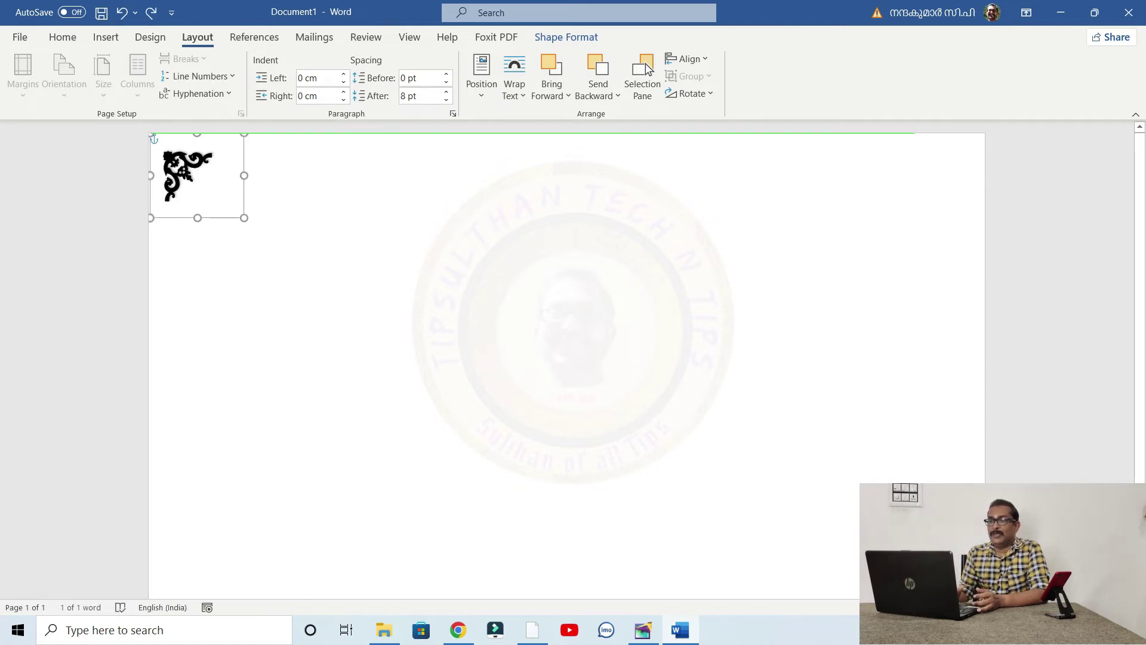
left_click(262, 161)
Flip the ornament horizontally and place a mirrored copy in the top-right corner
left_click(187, 176)
left_click(262, 161)
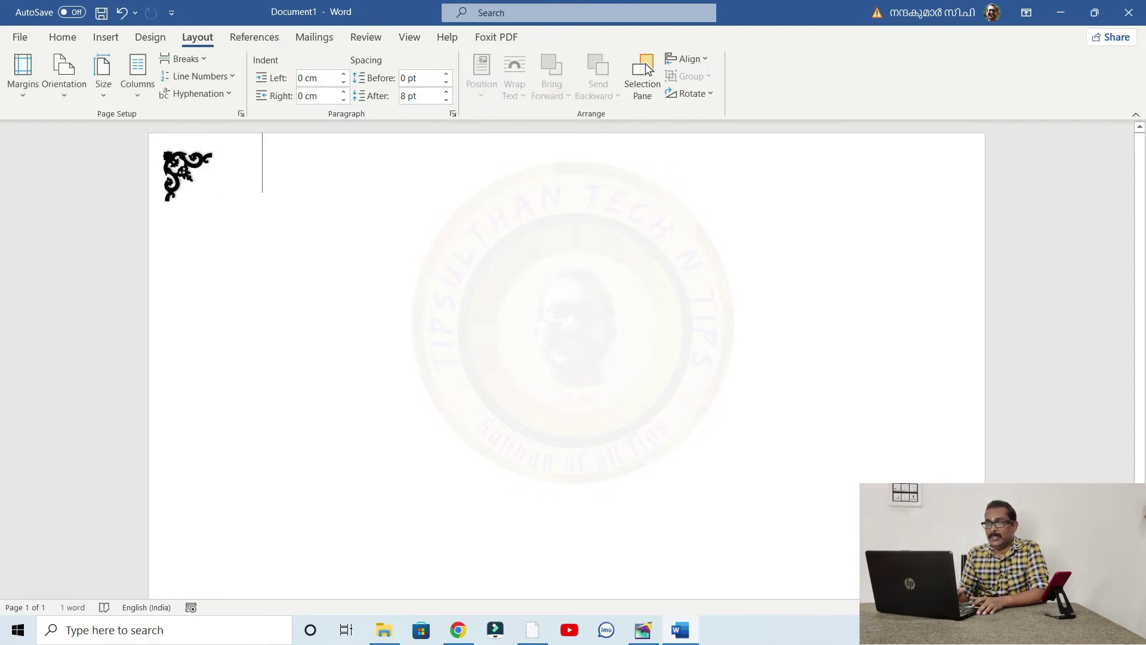
key("ctrl+z")
key("ctrl+z")
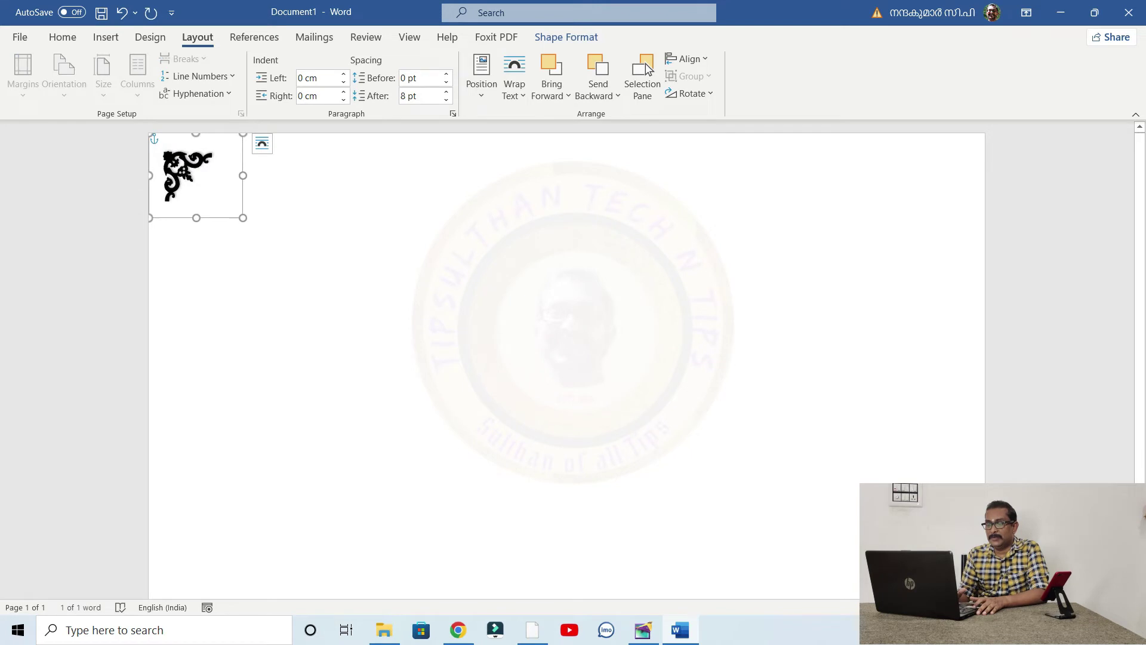
key("ctrl+z")
key("ctrl+z")
key("ctrl+z")
key("ctrl+z")
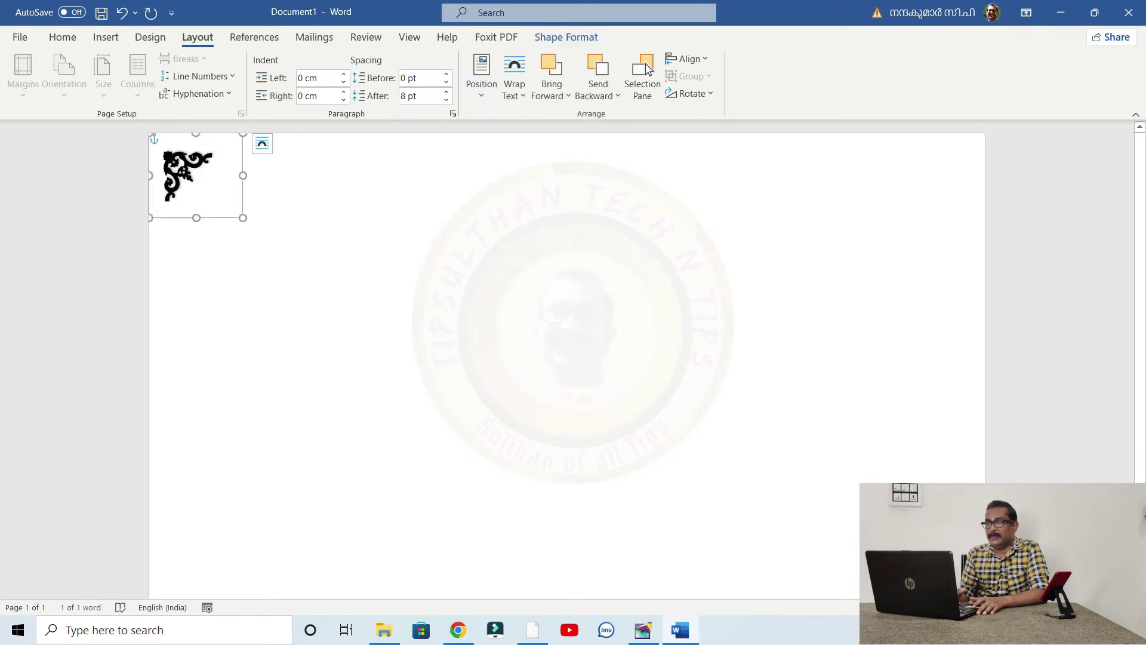
mouse_move(186, 176)
left_mouse_down()
mouse_move(311, 189)
mouse_move(931, 177)
mouse_move(965, 255)
mouse_move(1021, 179)
left_mouse_up()
left_click(262, 163)
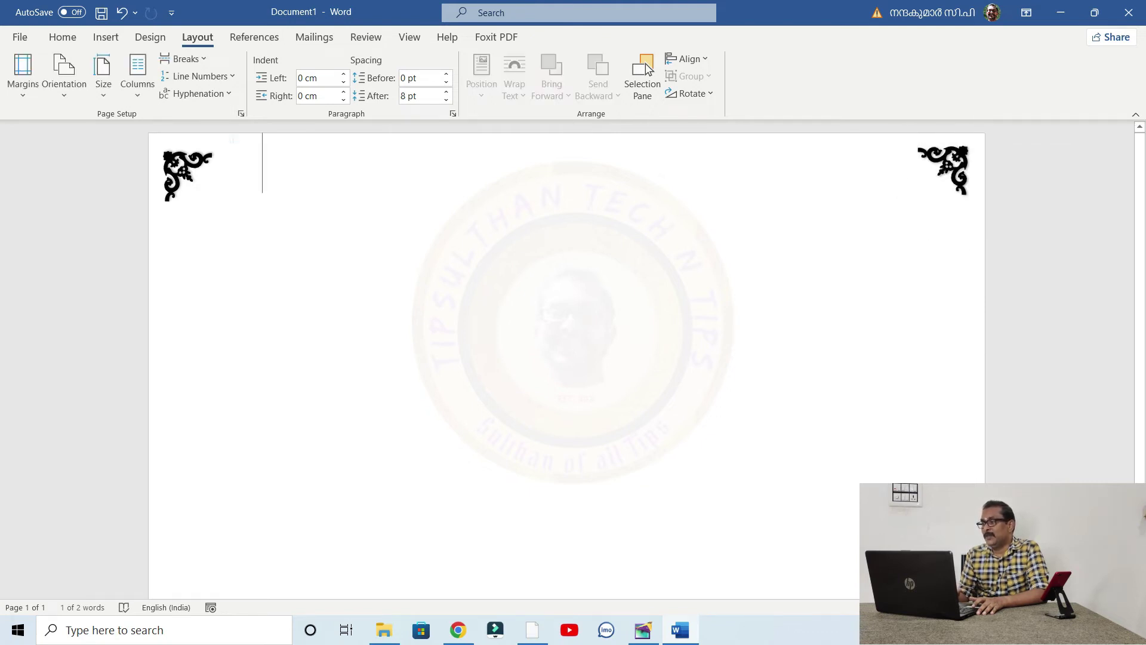
Paste two more copies of the ornament for the bottom corners
scroll(567, 358, "down", 3, "ctrl")
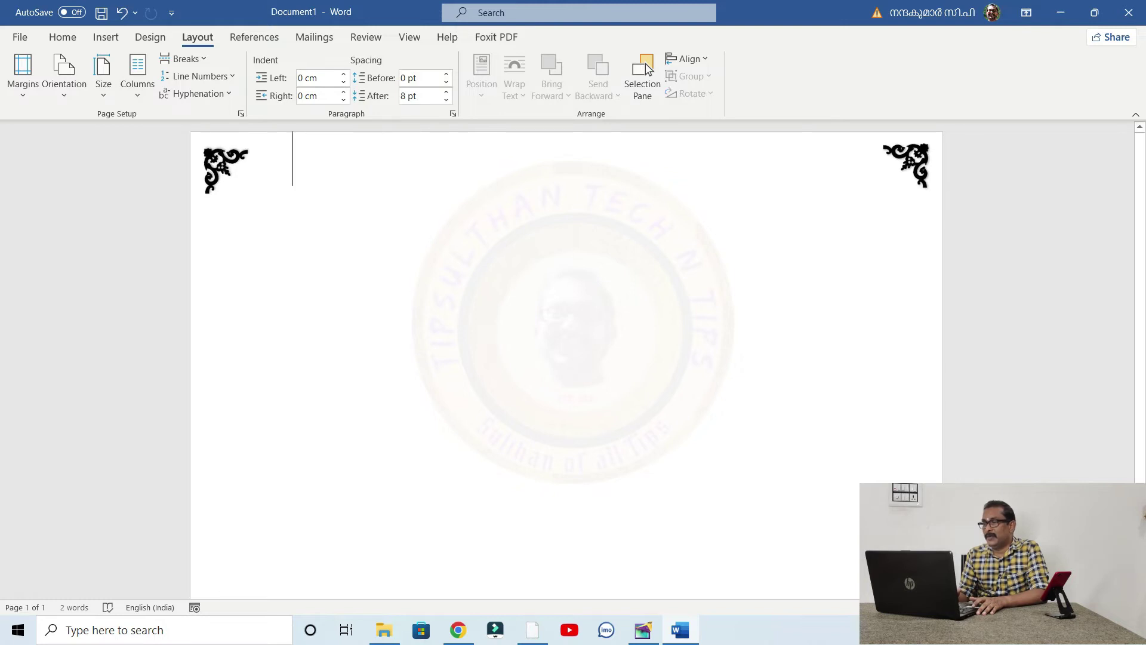
key("ctrl+v")
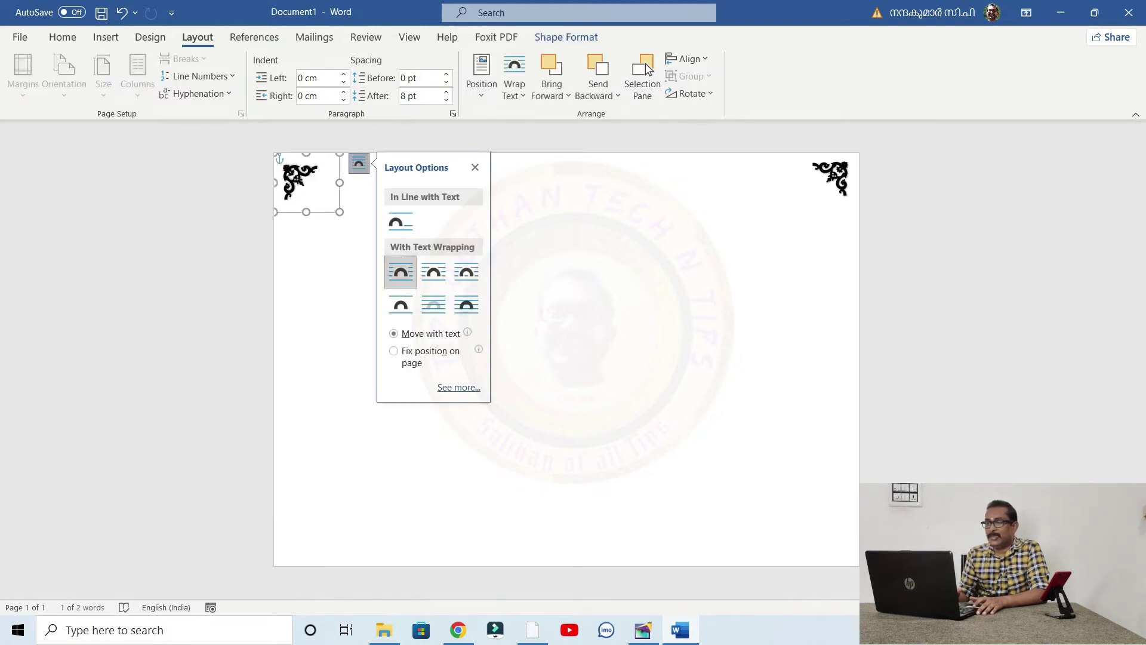
key("ctrl+a")
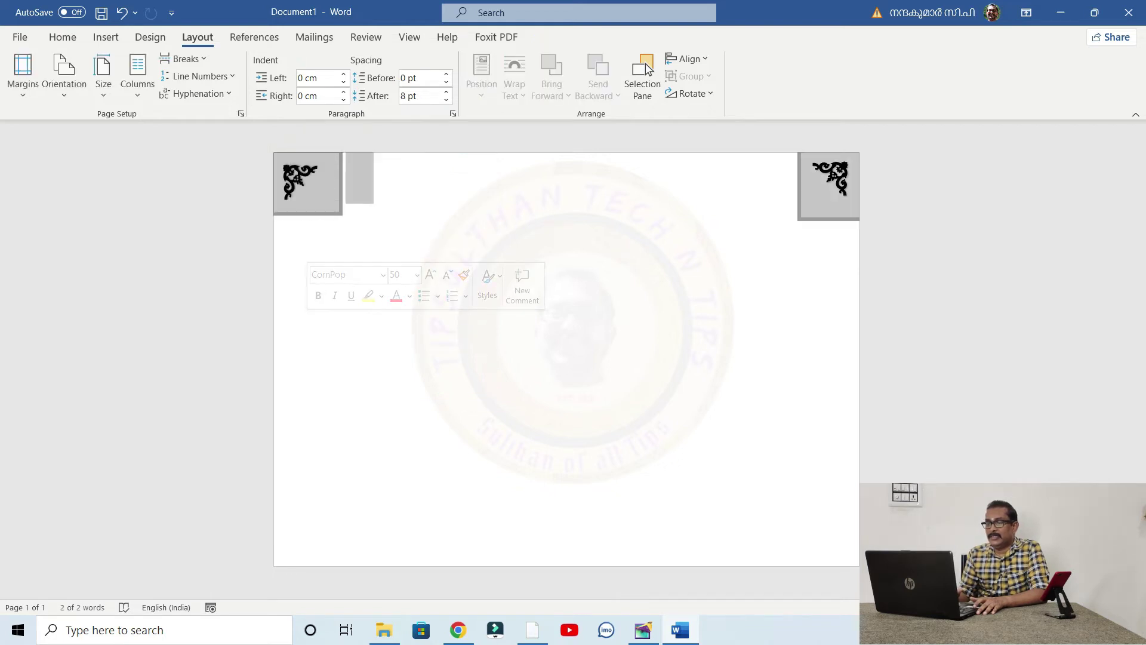
key("ctrl+z")
key("ctrl+v")
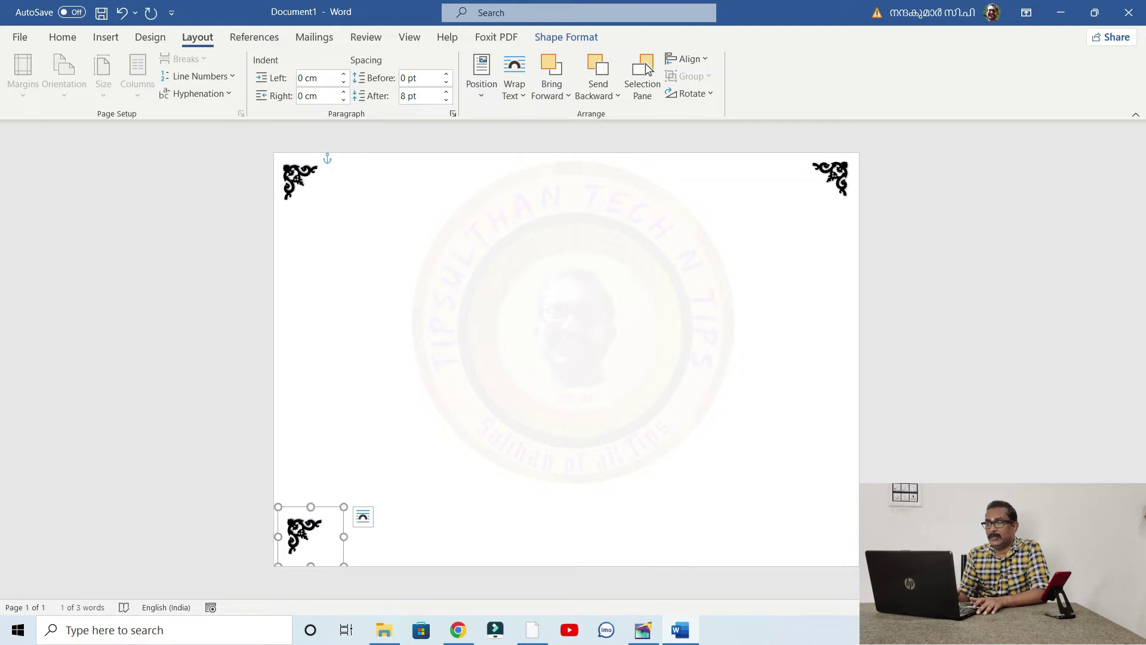
key("ctrl+a")
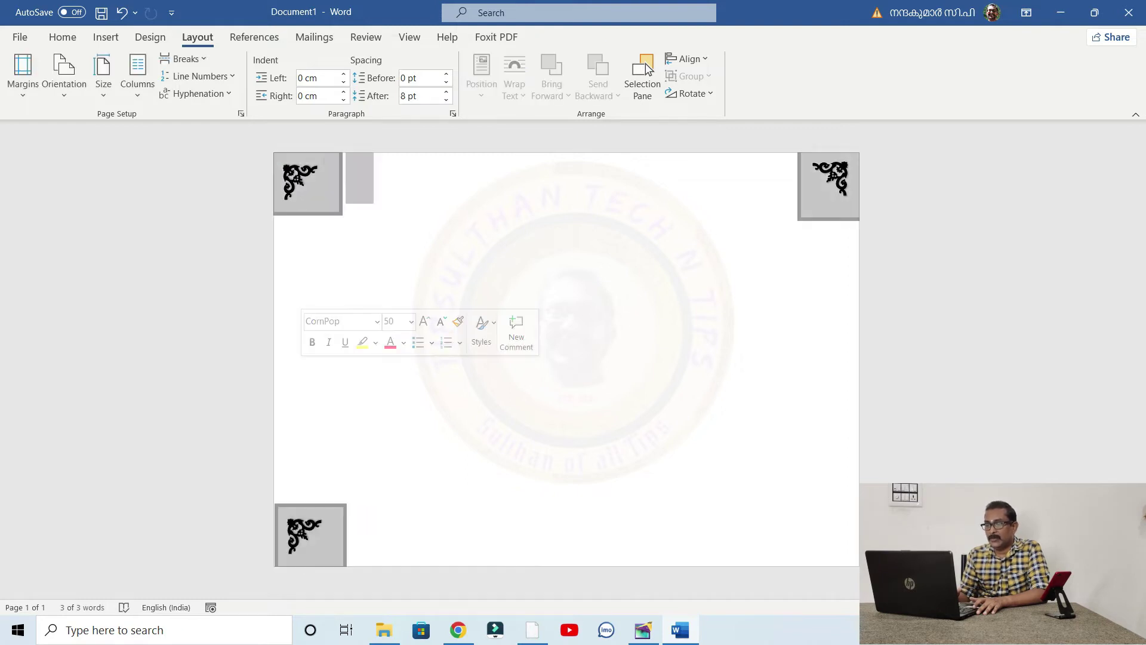
key("ctrl+v")
Move and rotate the copies to fit the bottom-left and bottom-right corners
left_click(821, 526)
key("ctrl+v")
left_click_drag(311, 478, 311, 588)
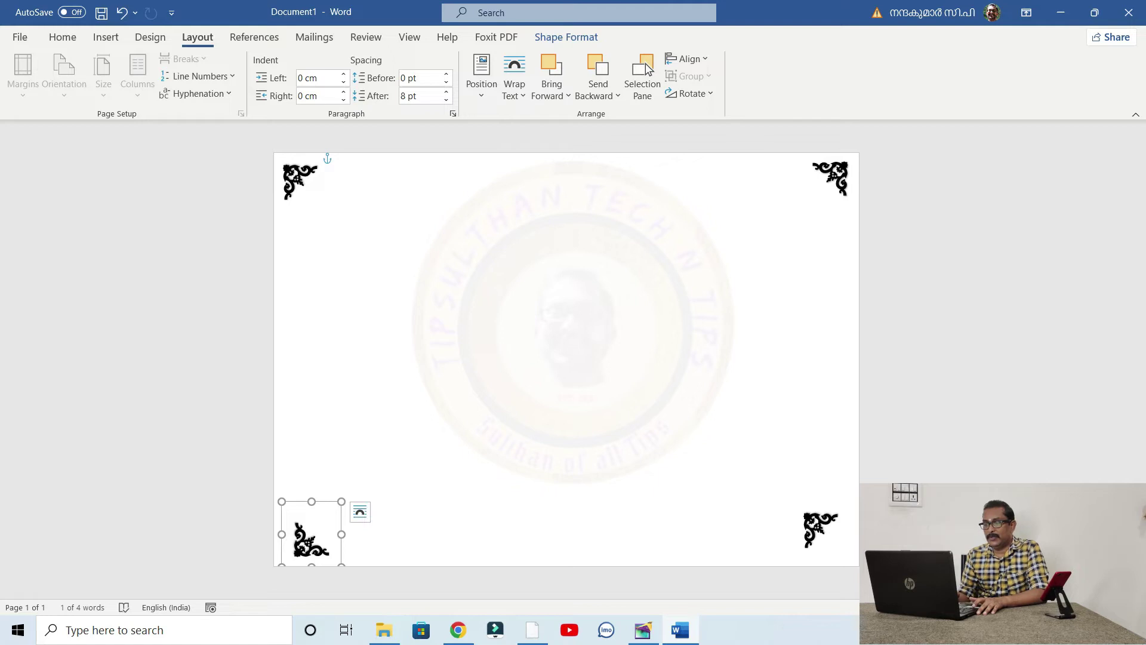
key("ctrl+z")
key("ctrl+z")
key("ctrl+z")
left_click_drag(828, 472, 823, 588)
key("ctrl+z")
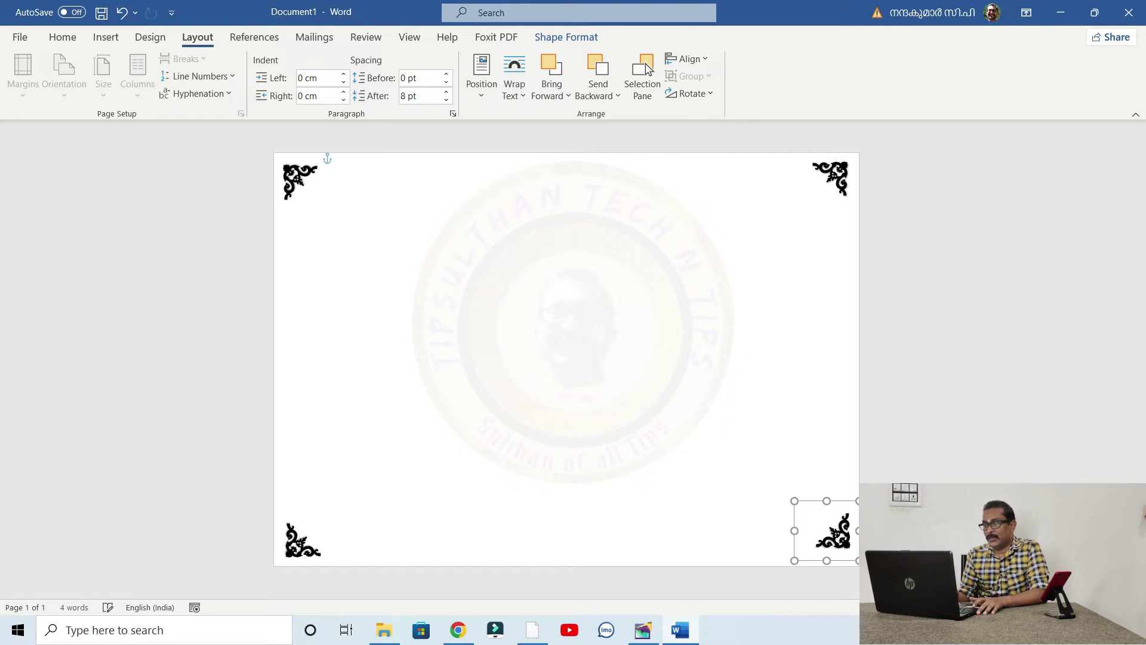
key("ctrl+z")
key("Escape")
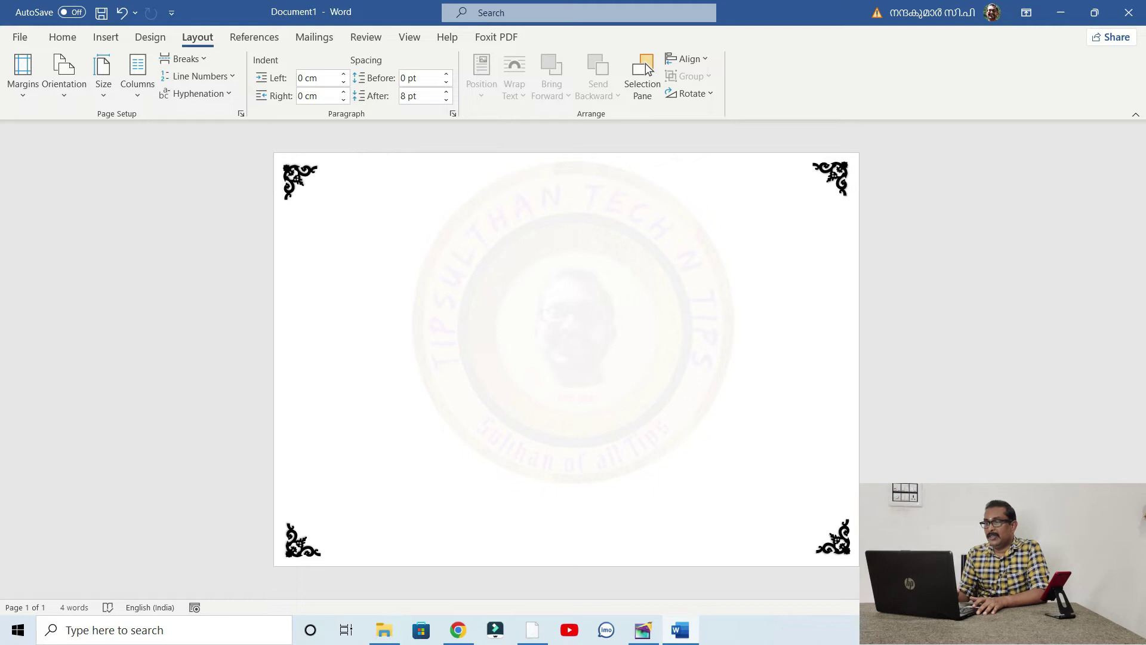
Select the whole document and check the font colour choices, leaving them unchanged
left_click(62, 37)
key("ctrl+a")
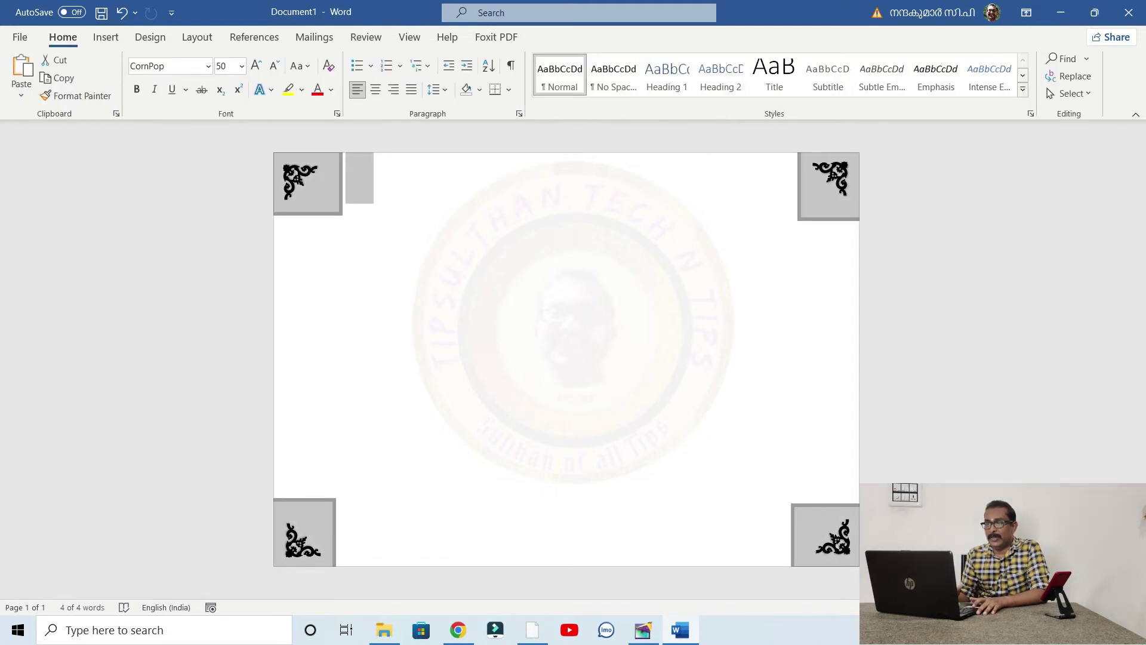
left_click(331, 89)
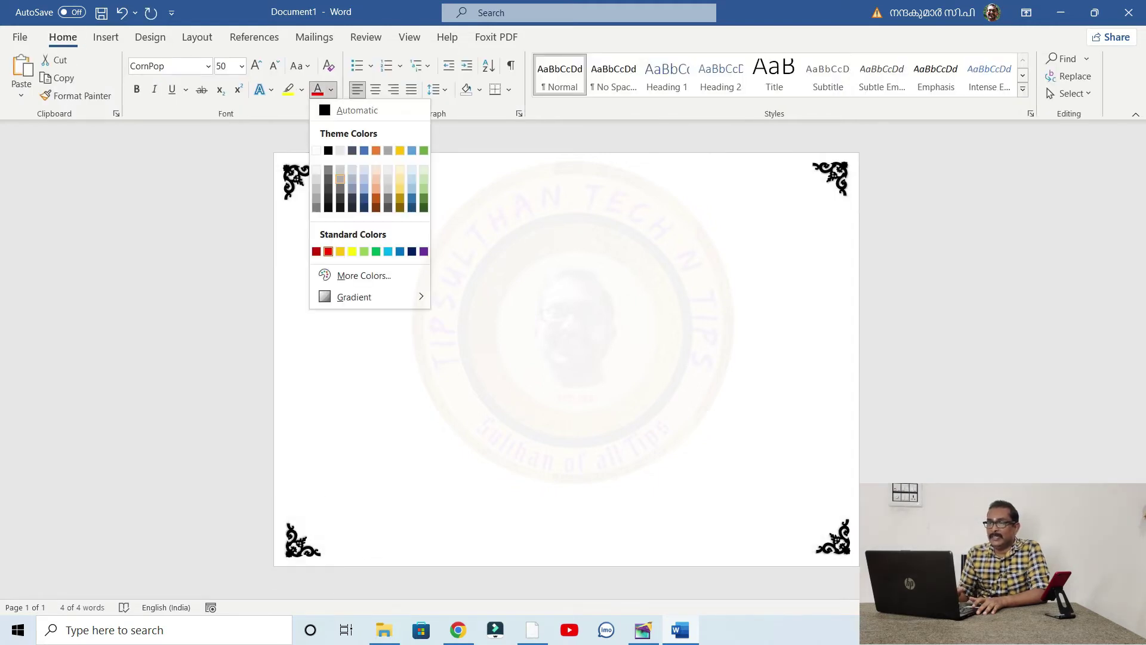
key("Escape")
left_click(354, 173)
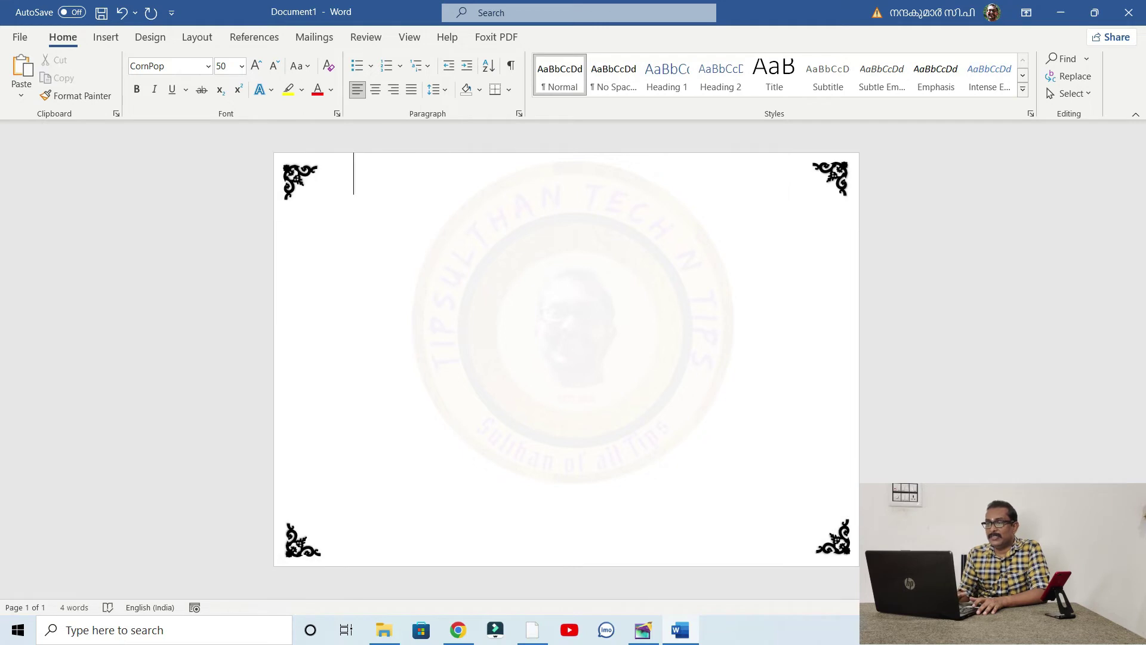
Pick the straight Line from Insert > Shapes
left_click(105, 37)
left_click(183, 75)
left_click(179, 240)
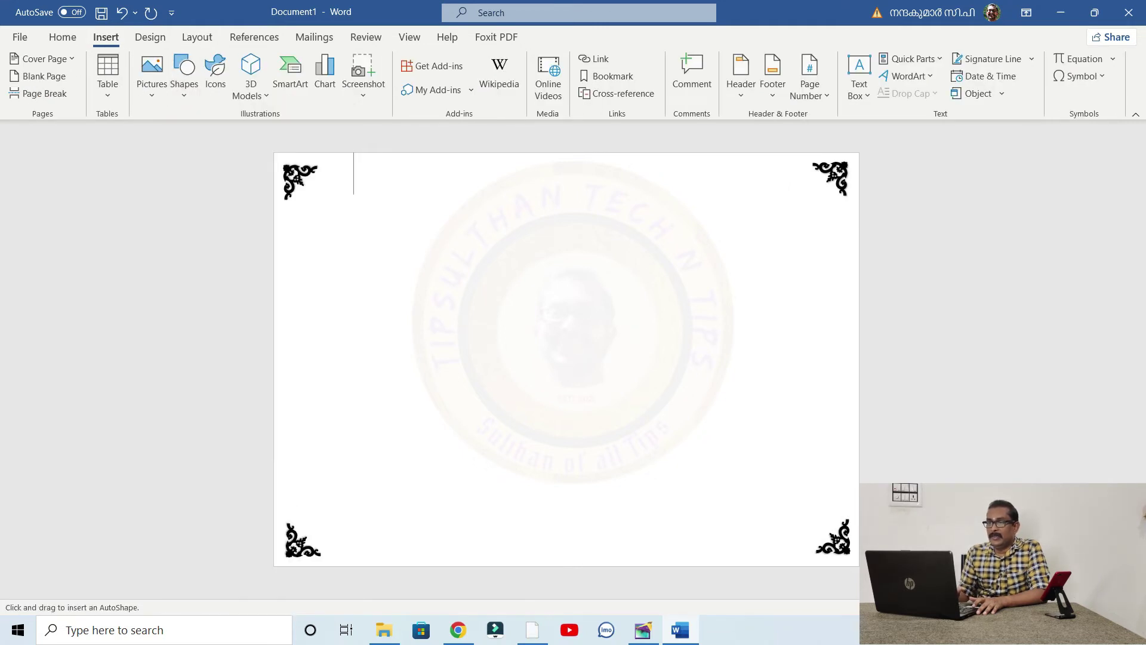
Draw a top line between the ornaments with Intense Line – Dark 1 style at 4½ pt
left_click_drag(317, 167, 812, 166)
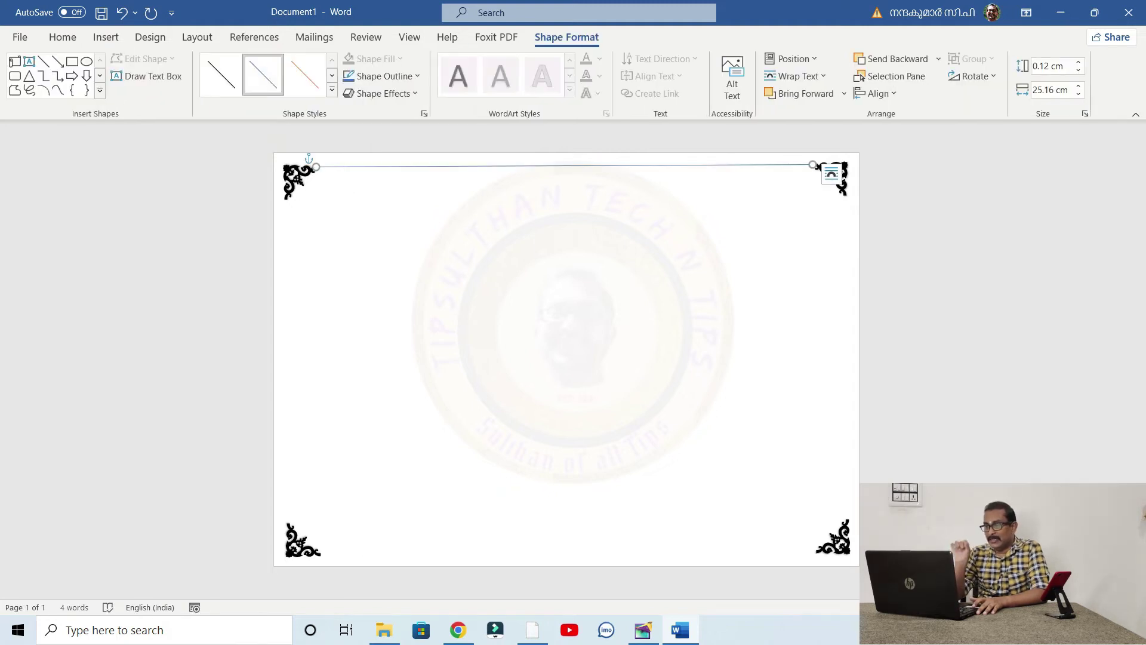
left_click(427, 93)
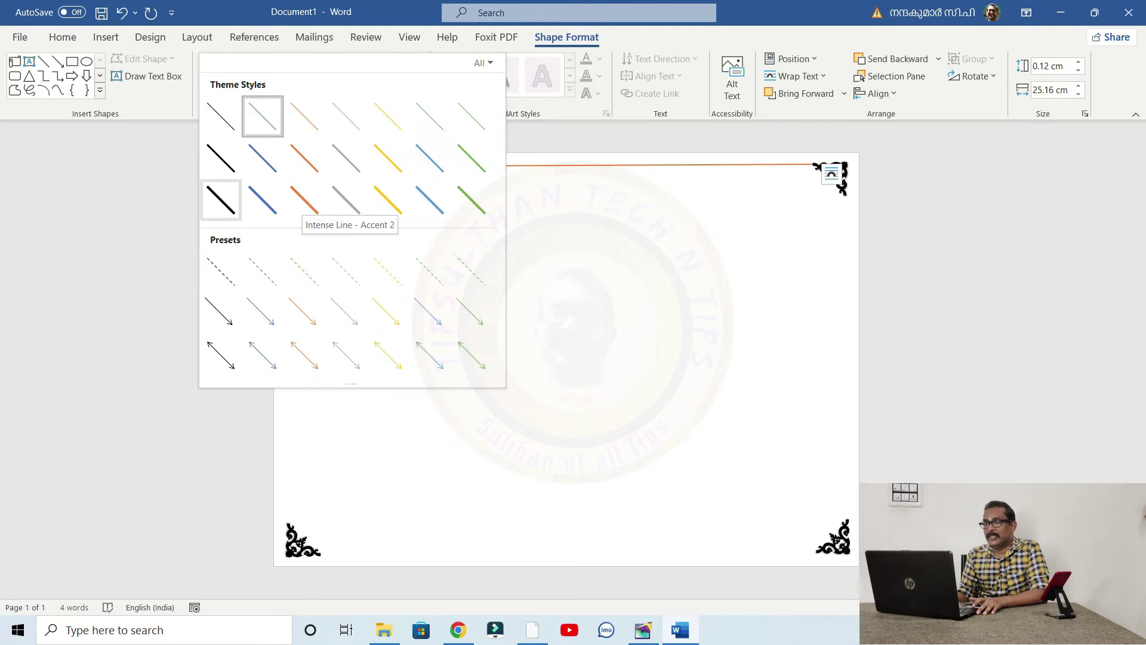
left_click(221, 199)
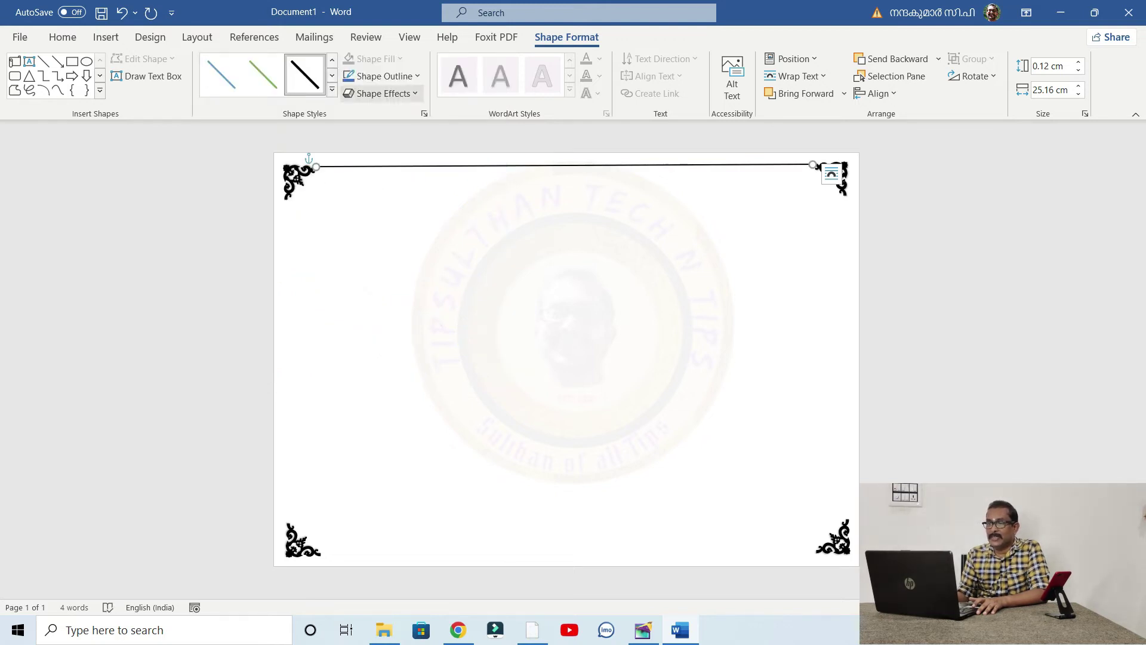
left_click(385, 76)
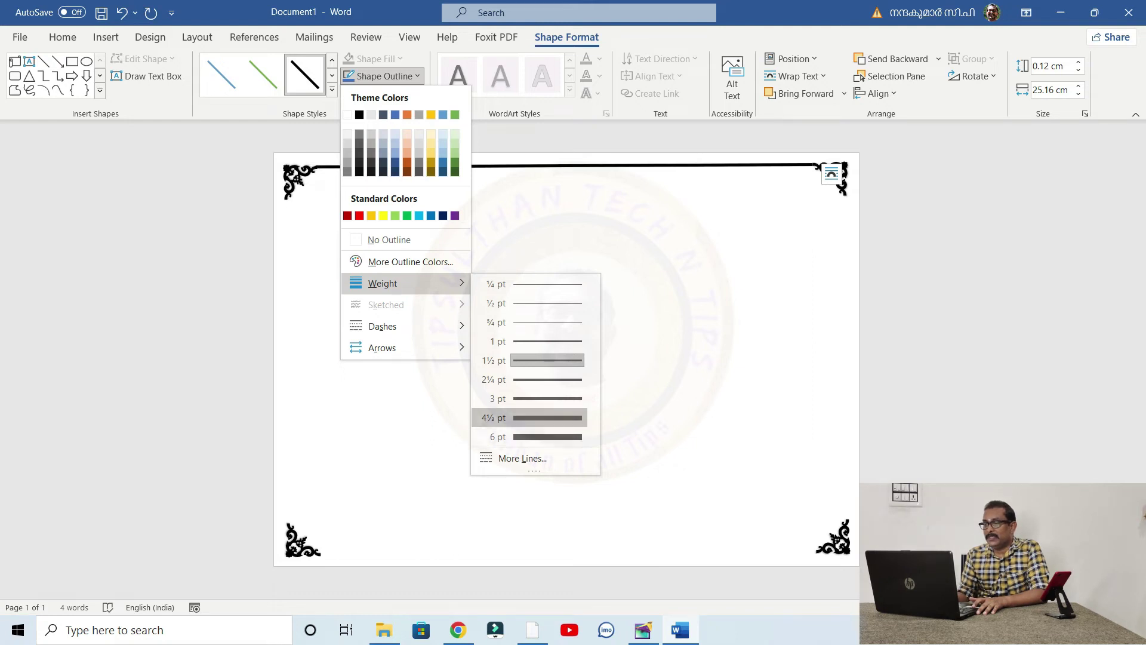
left_click(538, 417)
left_click(353, 173)
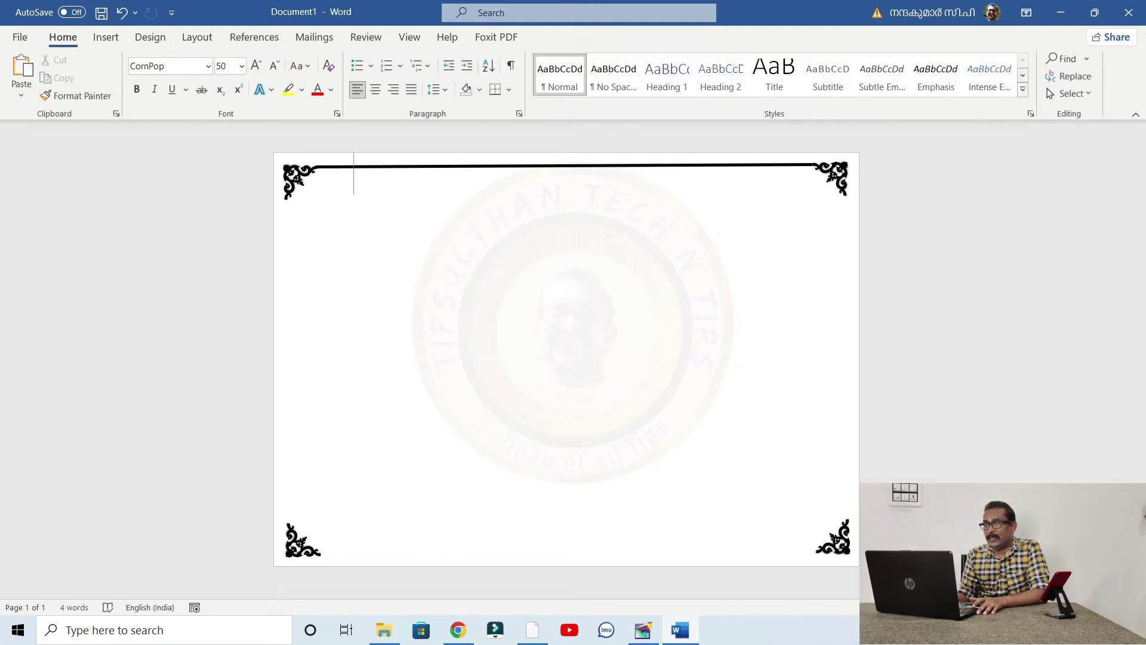
Ctrl-drag a copy of the top line down to the page's bottom edge
mouse_move(812, 165)
left_mouse_down()
mouse_move(819, 550)
mouse_move(831, 553)
mouse_move(817, 552)
left_mouse_up()
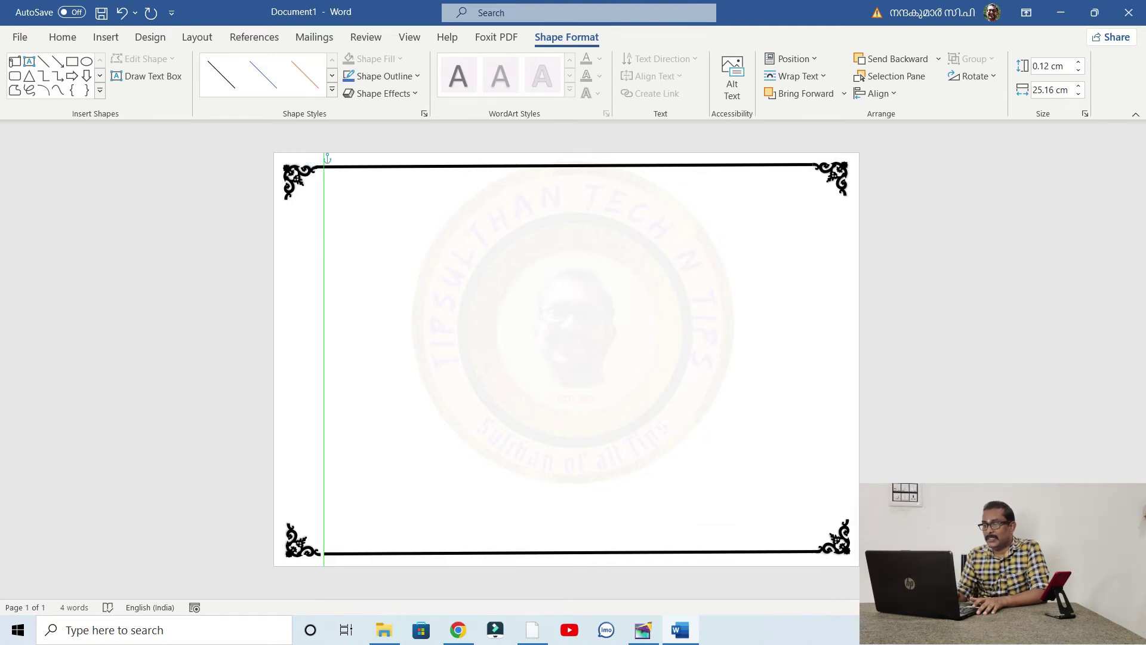
left_click_drag(817, 552, 820, 551)
key("Left")
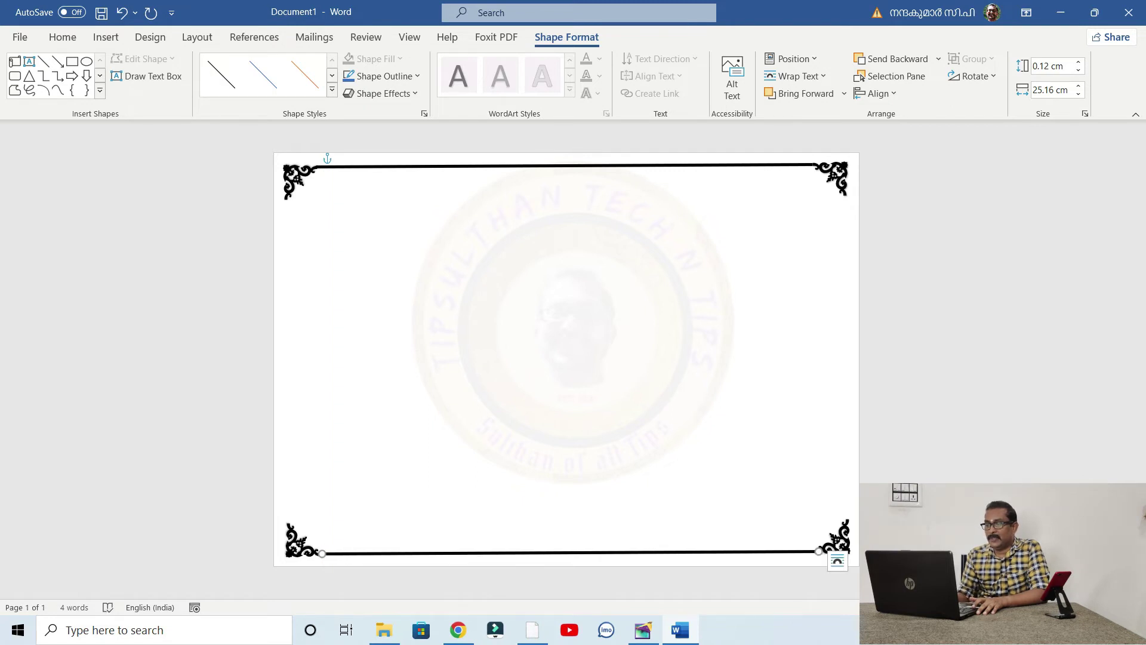
left_click(353, 173)
left_click(835, 552)
key("Escape")
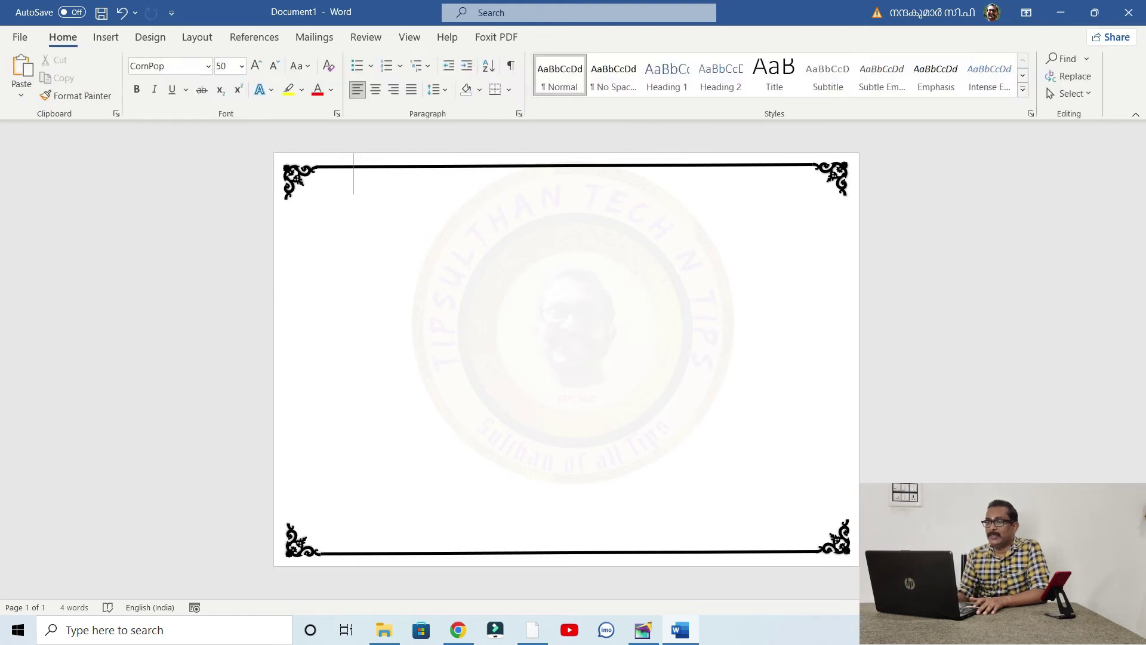
left_click(106, 37)
Draw a vertical line down the left edge and give it the solid black line style
left_click(184, 75)
left_click(199, 143)
left_click_drag(286, 200, 288, 521)
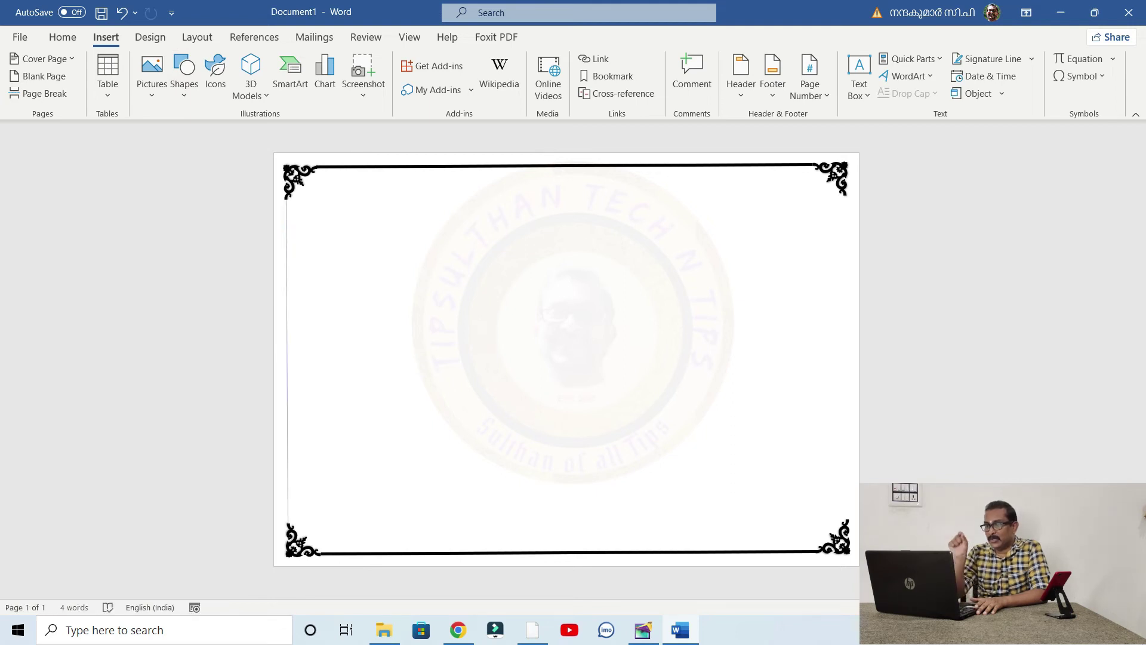
left_click(385, 76)
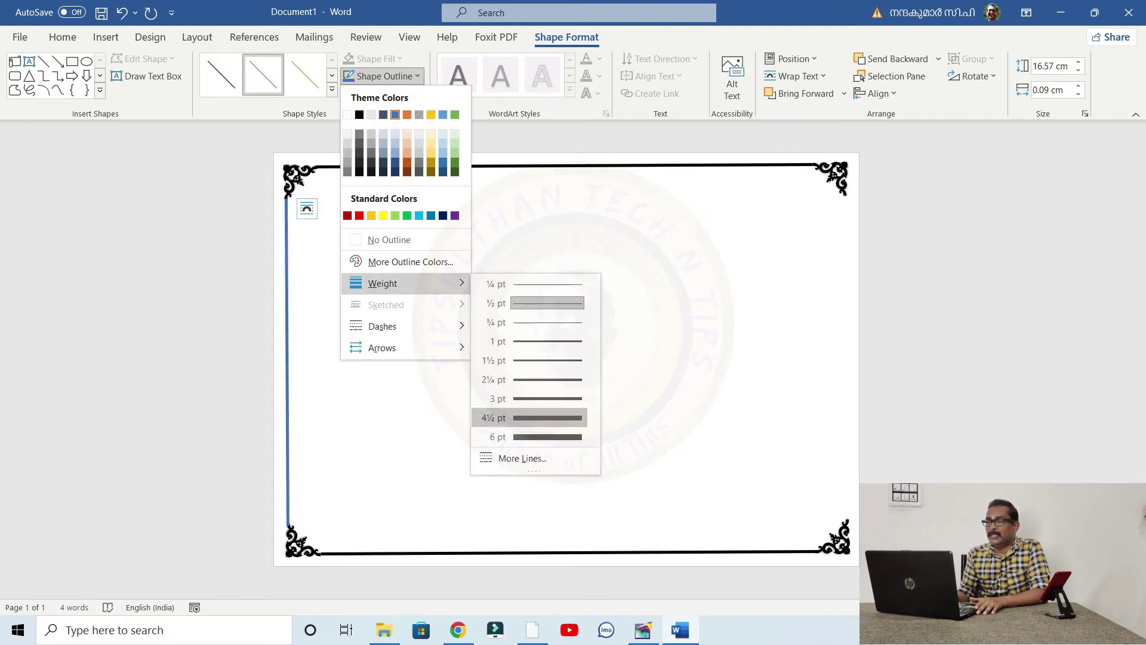
left_click(530, 417)
left_click(332, 91)
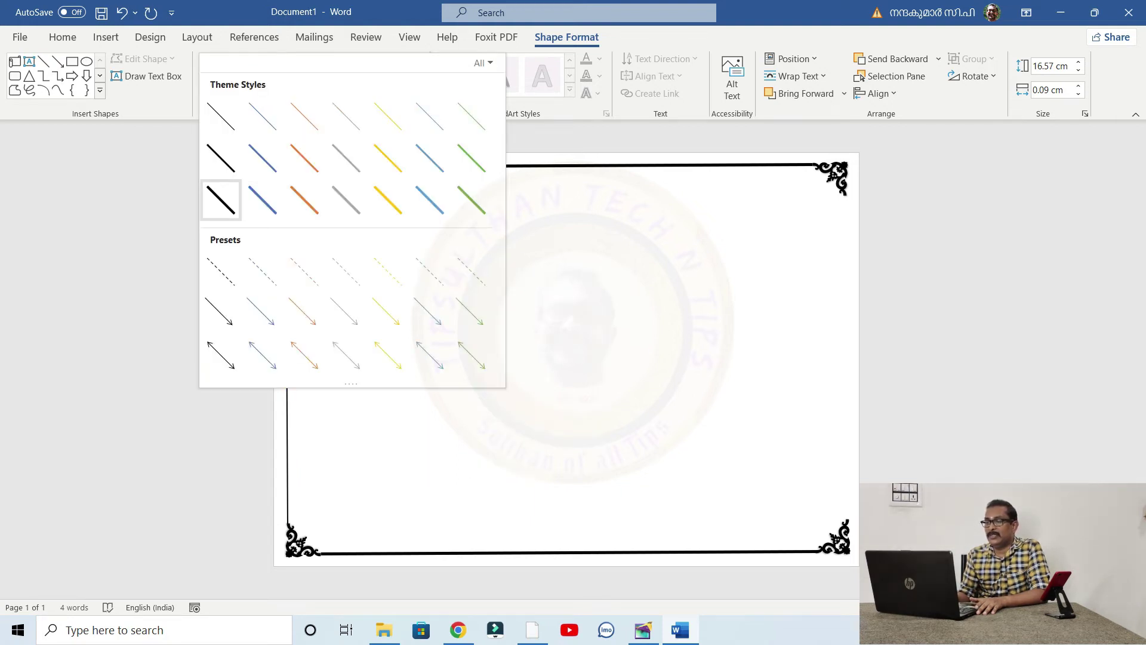
left_click(221, 200)
Thicken the left line's weight and Ctrl-drag a copy to the right edge
left_click(382, 76)
mouse_move(382, 283)
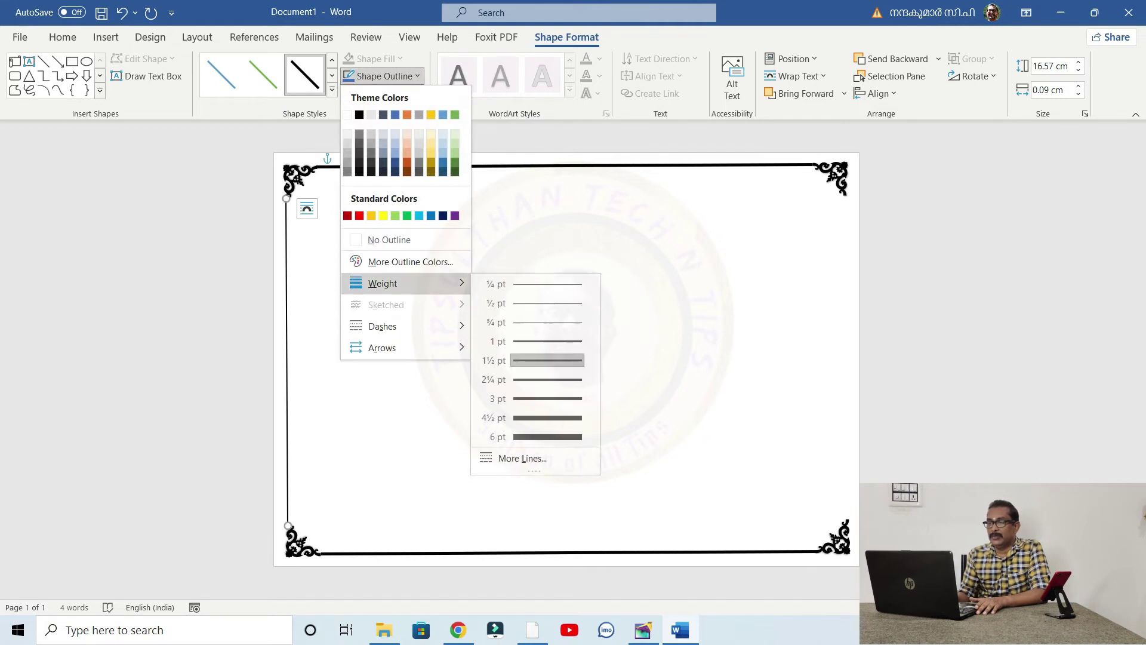
left_click(529, 417)
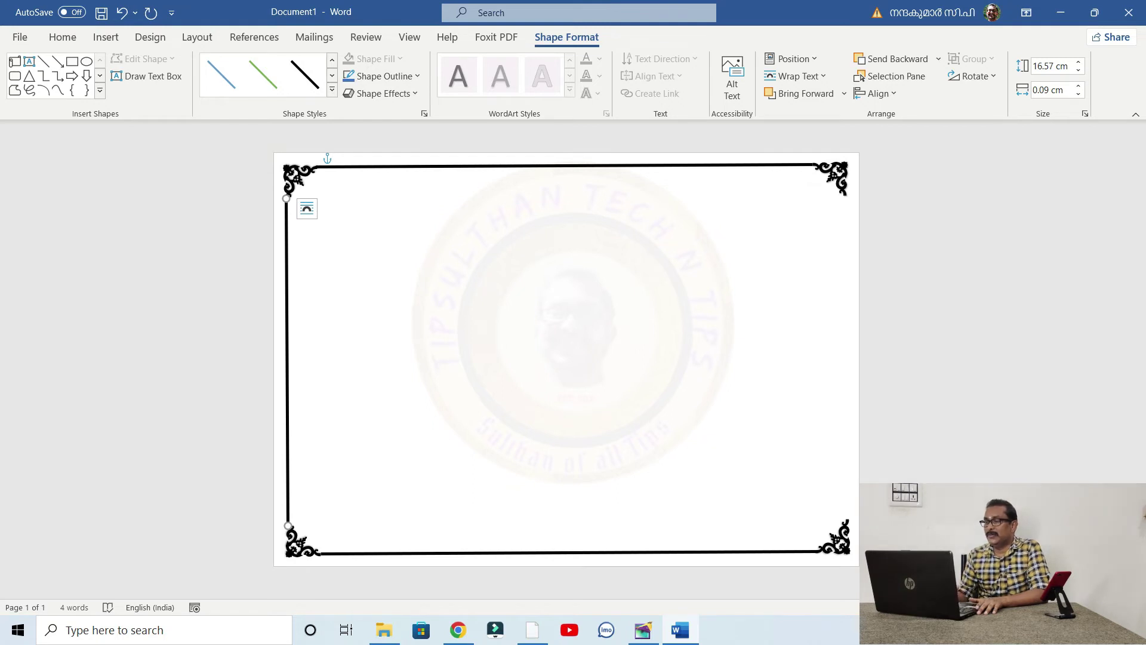
left_click_drag(288, 358, 844, 357)
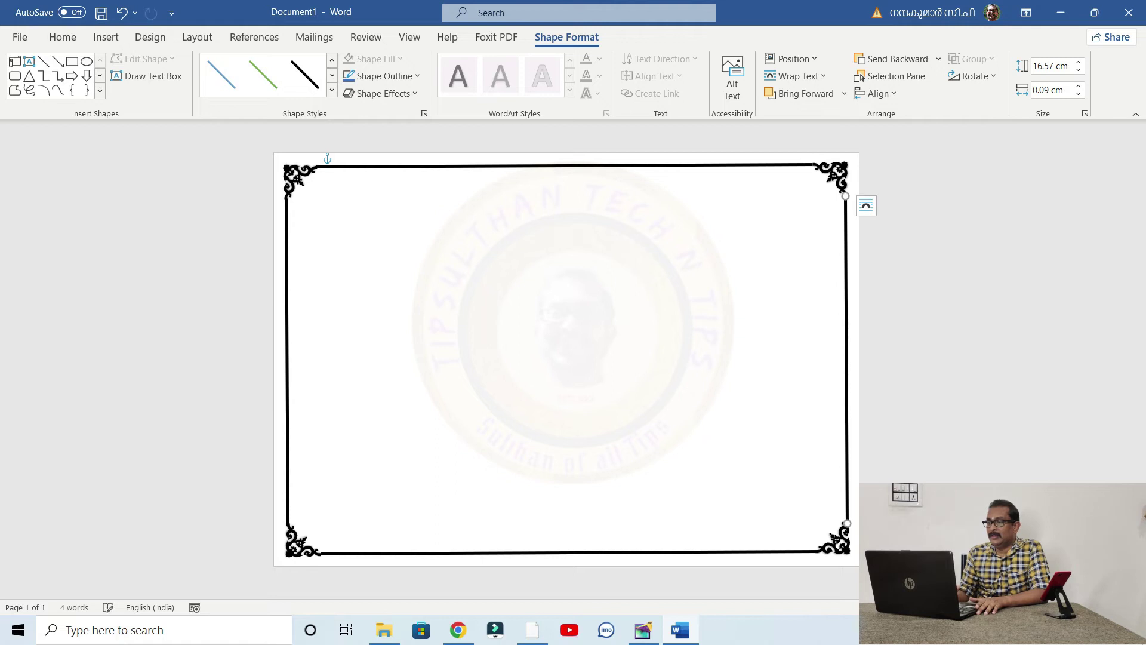
left_click(863, 200)
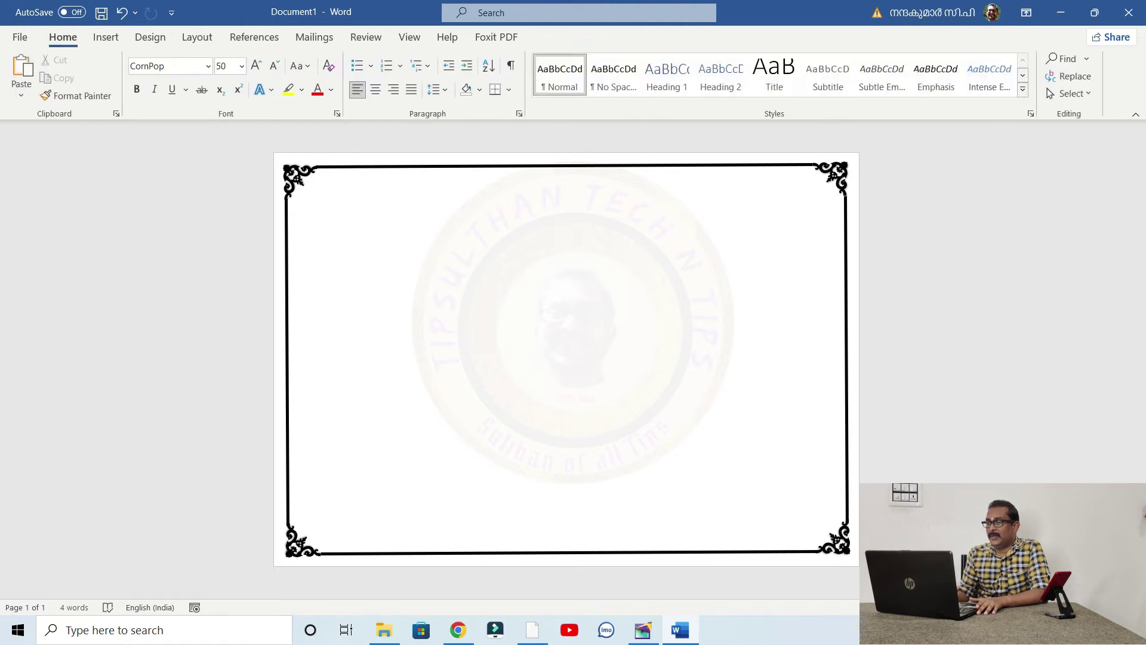
Create a new blank document and set it to landscape orientation
key("ctrl+a")
key("Left")
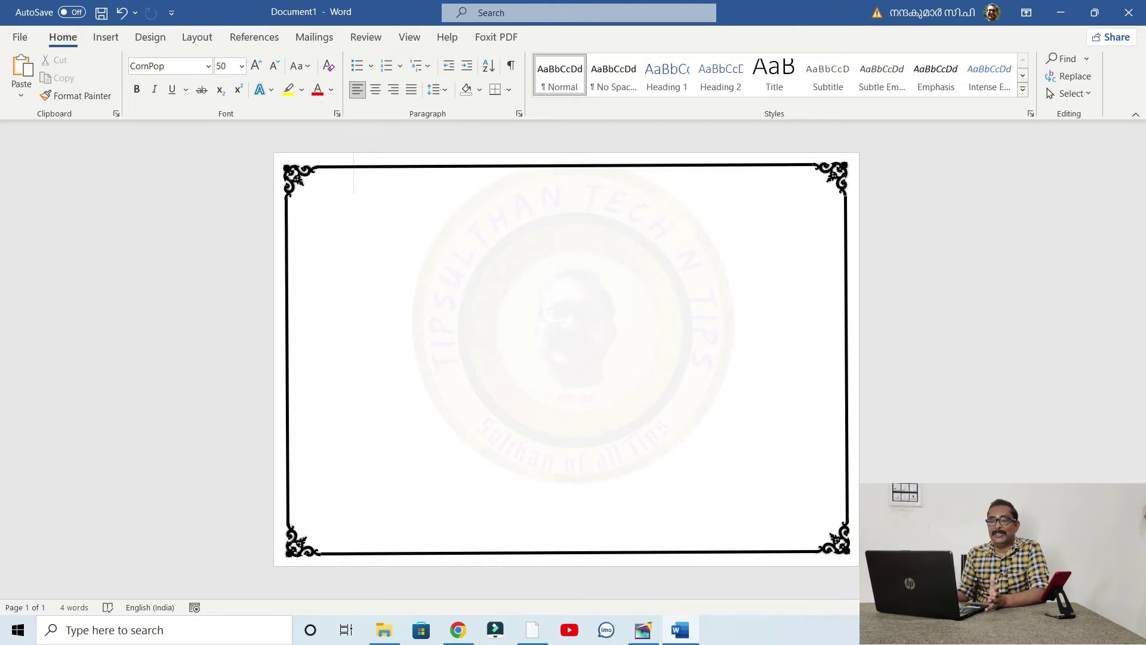
key("ctrl+a")
key("Left")
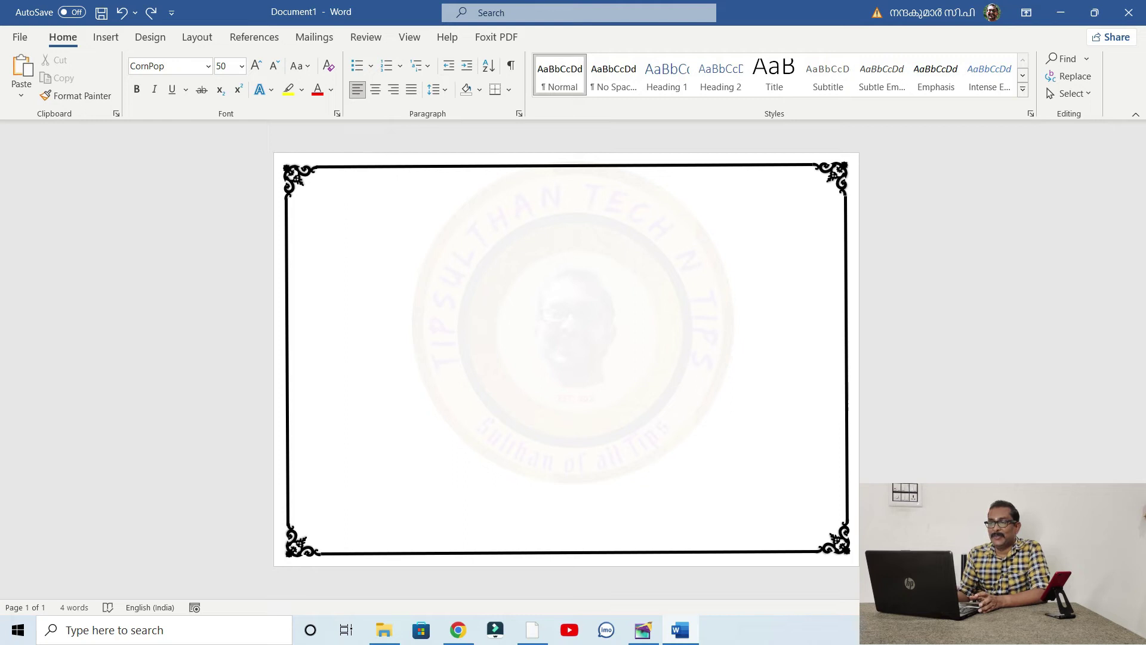
key("alt+f")
key("n")
key("Return")
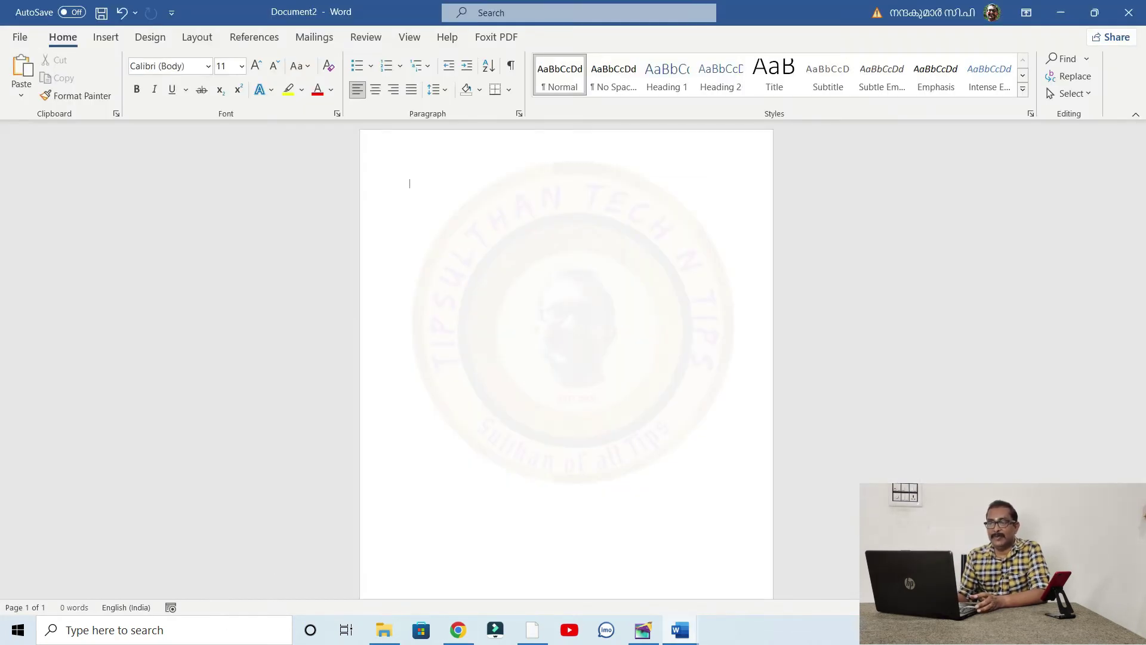
key("alt+p")
key("o")
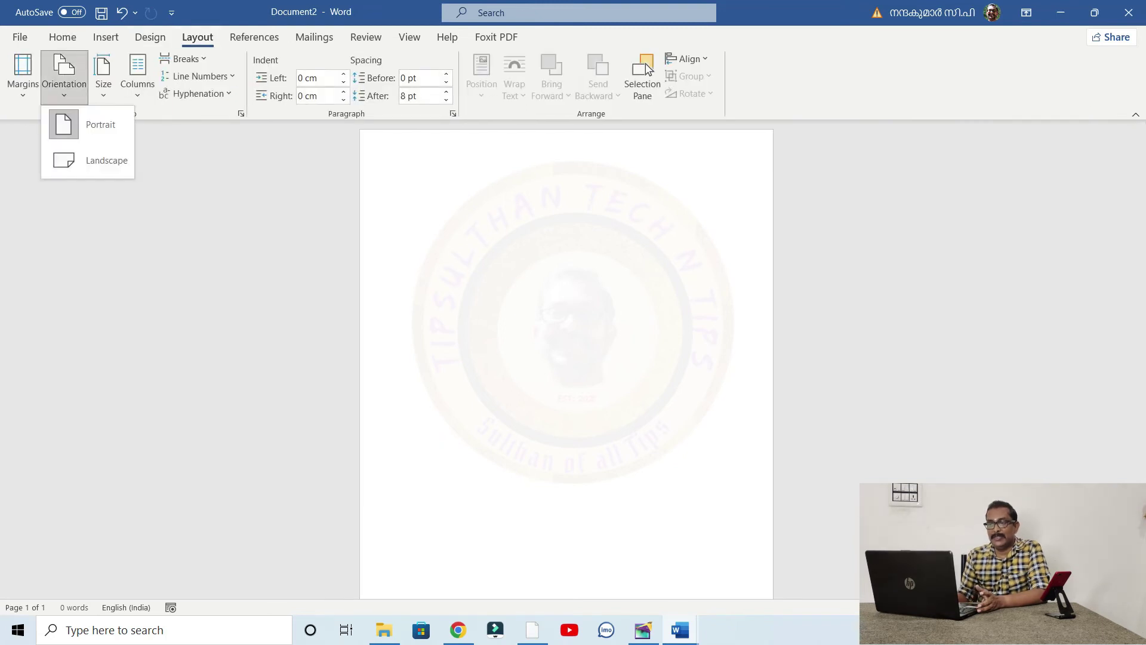
key("l")
Open the full symbol picker via Insert > Symbol > More Symbols
key("alt+n")
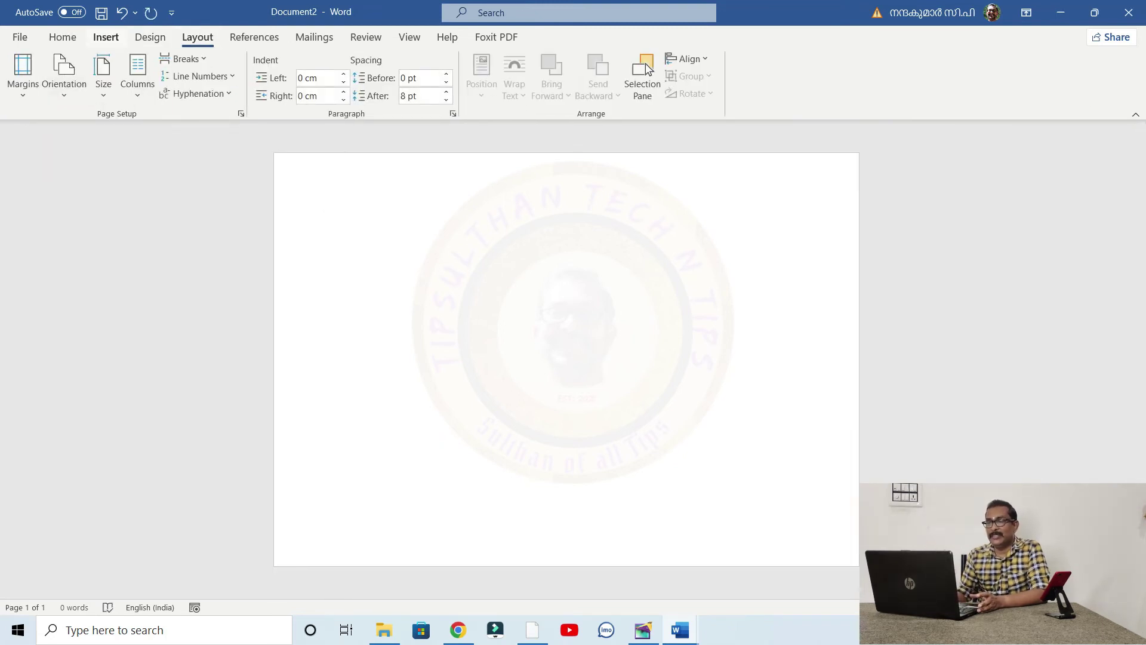
key("u")
key("m")
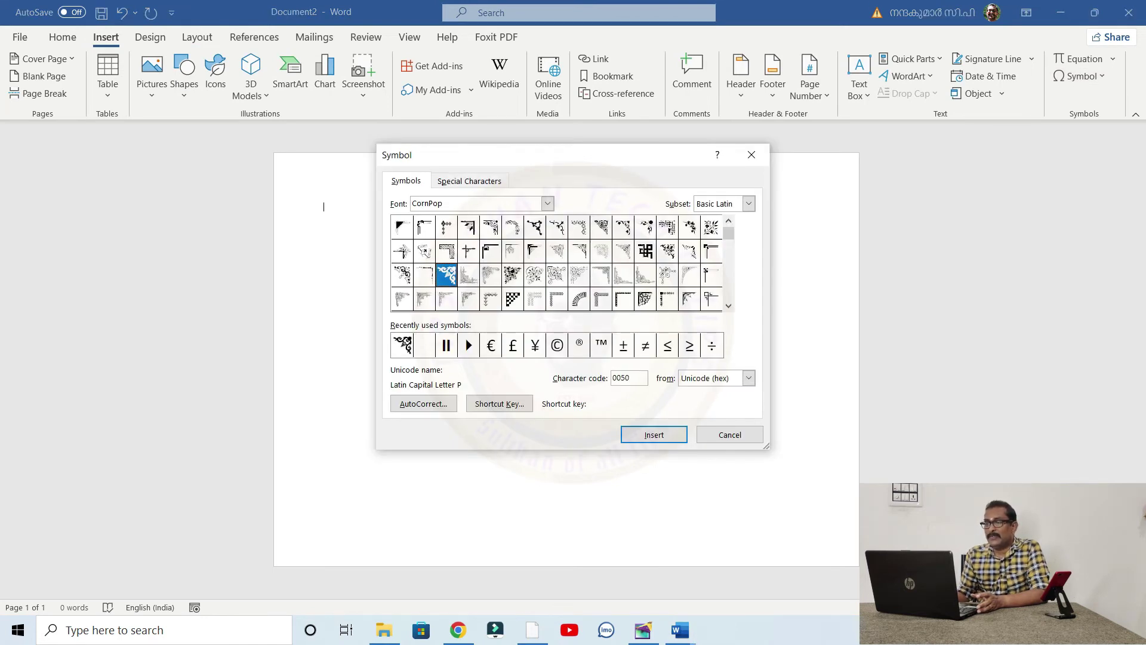
Insert the CornPop corner symbol and set its font size to 50
left_click(468, 227)
key("Return")
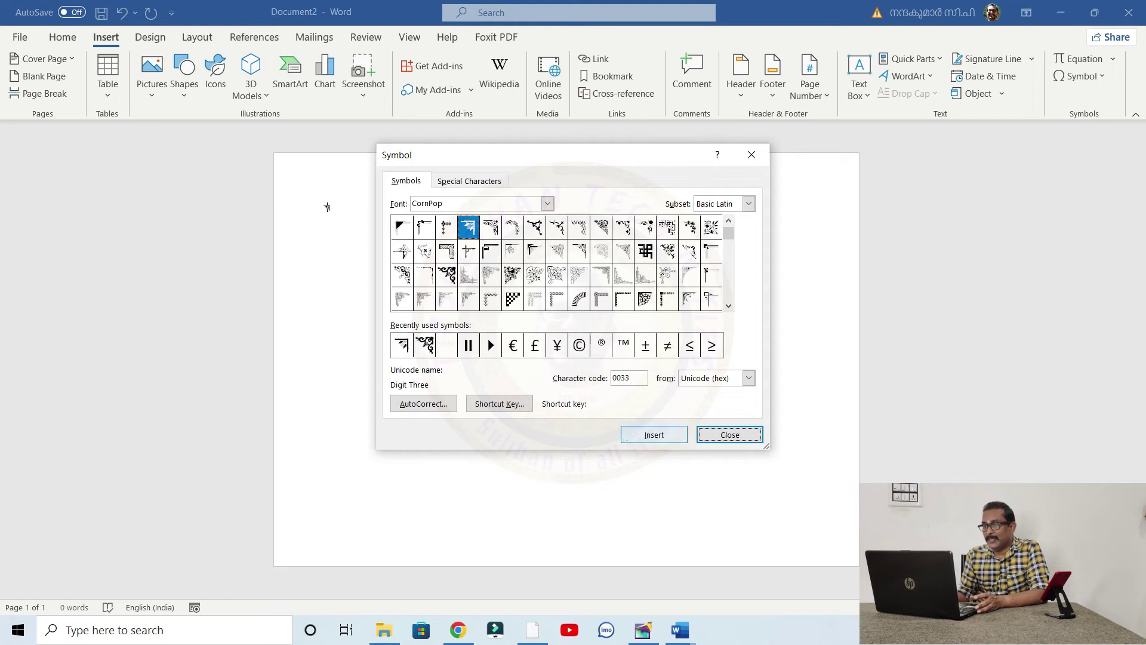
key("Escape")
key("shift+Left")
key("ctrl+shift+p")
type("50")
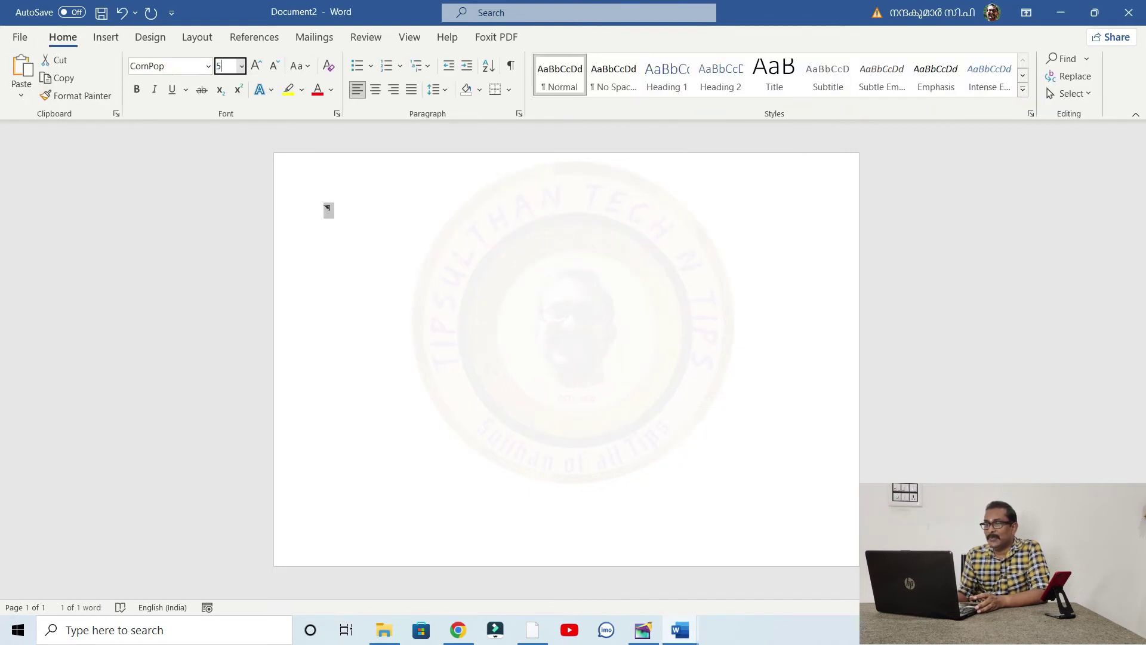
key("Return")
Convert the ornament to WordArt, widen its box, and enlarge the symbol's font
key("alt+n")
key("w")
key("Return")
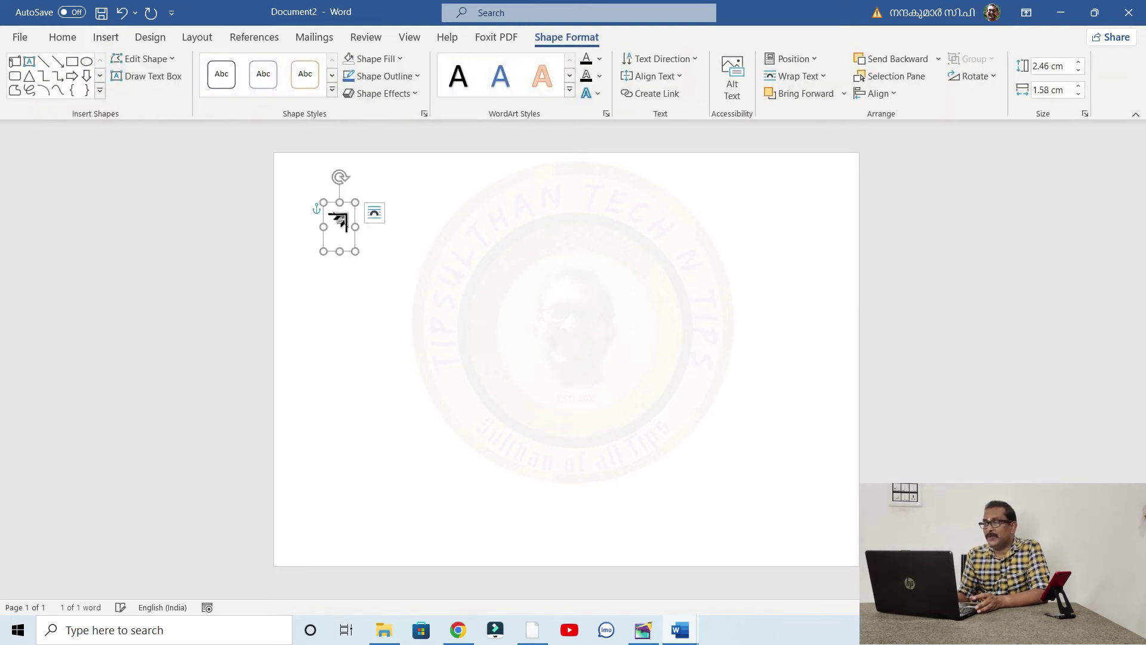
left_click_drag(355, 251, 453, 253)
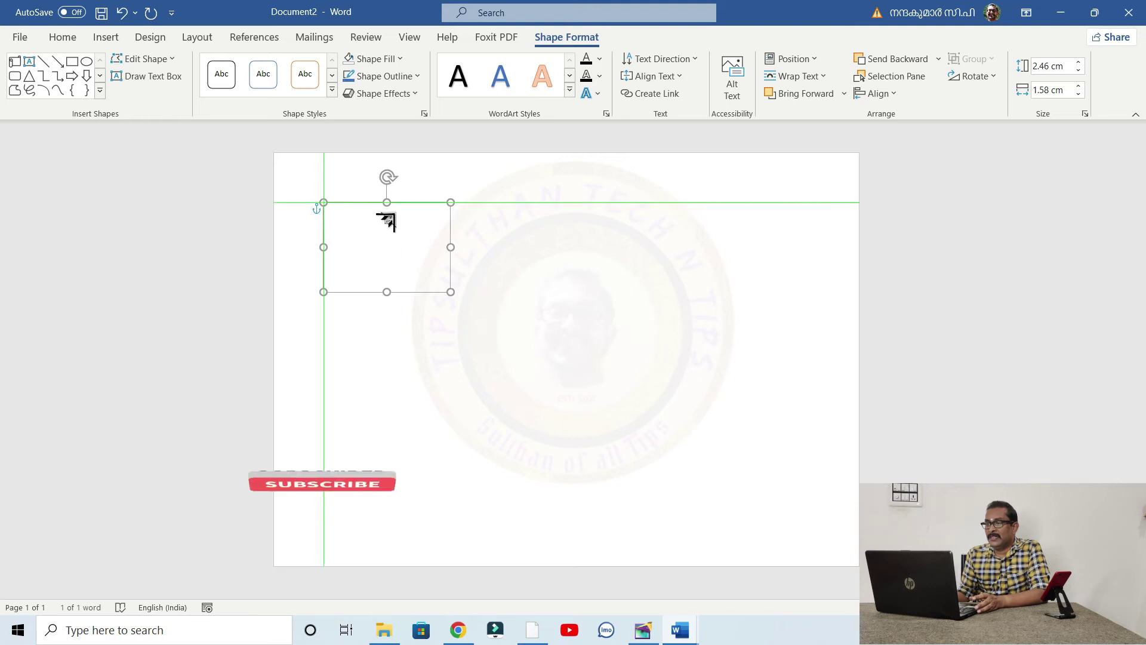
key("ctrl+a")
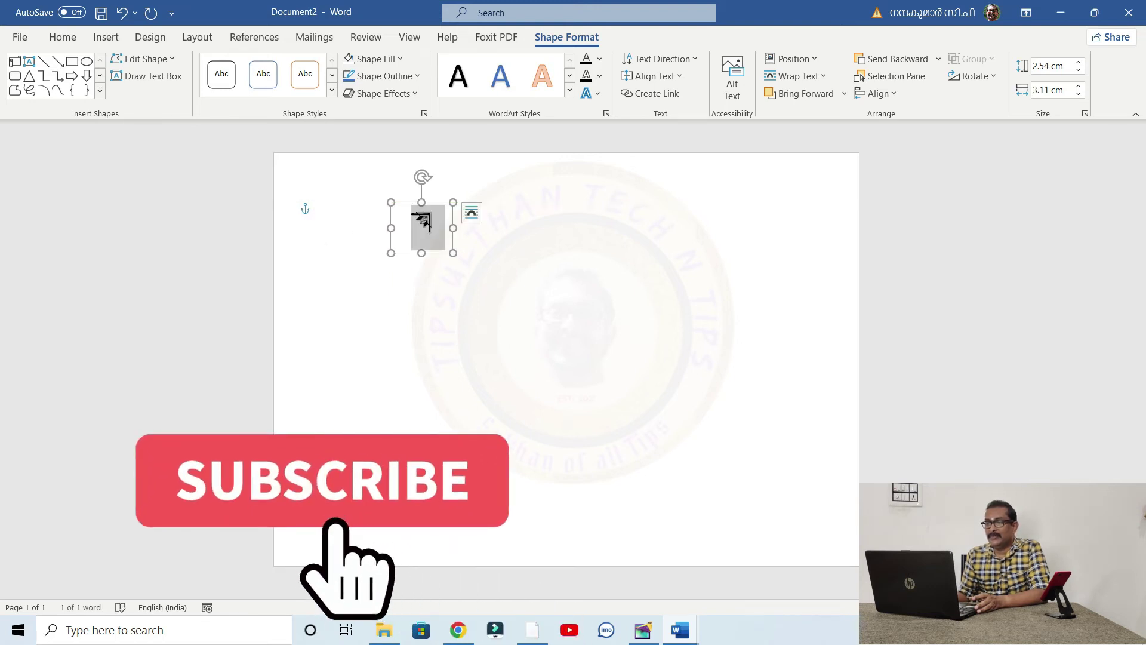
key("alt+h")
type("fs50")
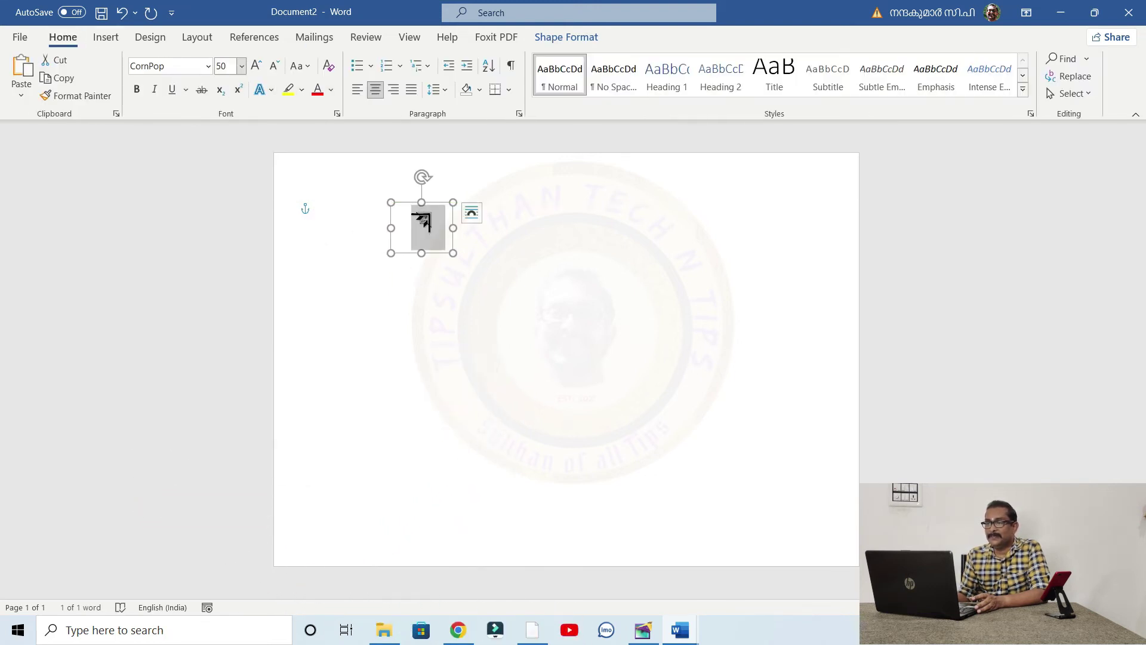
key("Return")
key("Return")
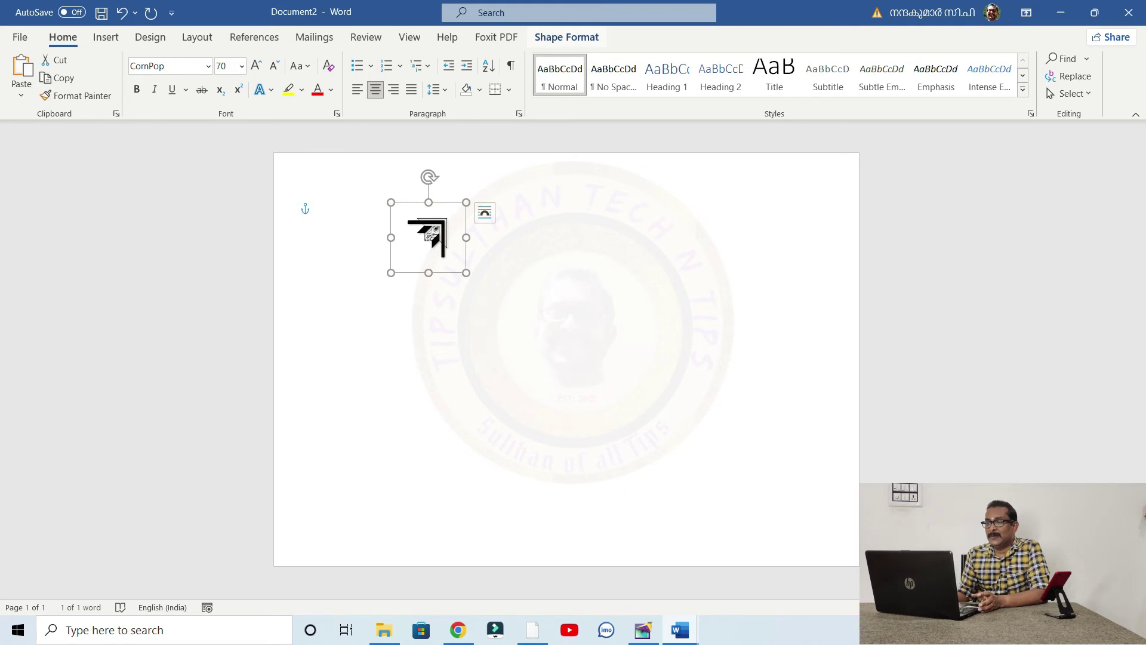
left_click(566, 37)
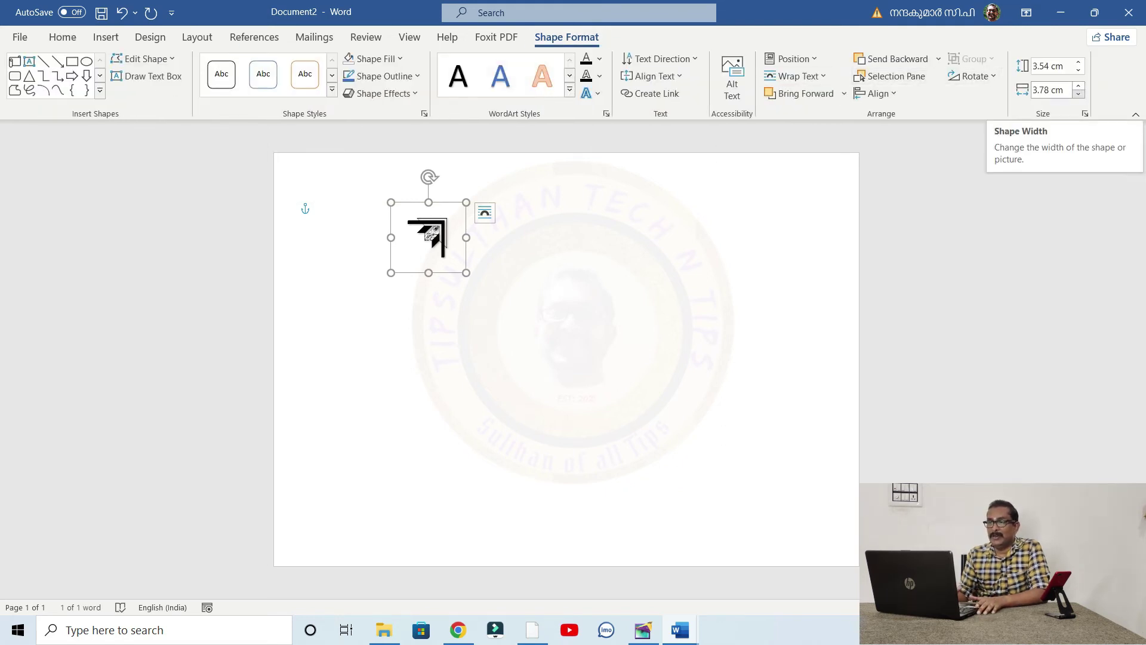
Rotate the ornament 90° counter-clockwise and move it flush to the page's top-left edge
left_click(1085, 114)
key("ctrl+shift+Tab")
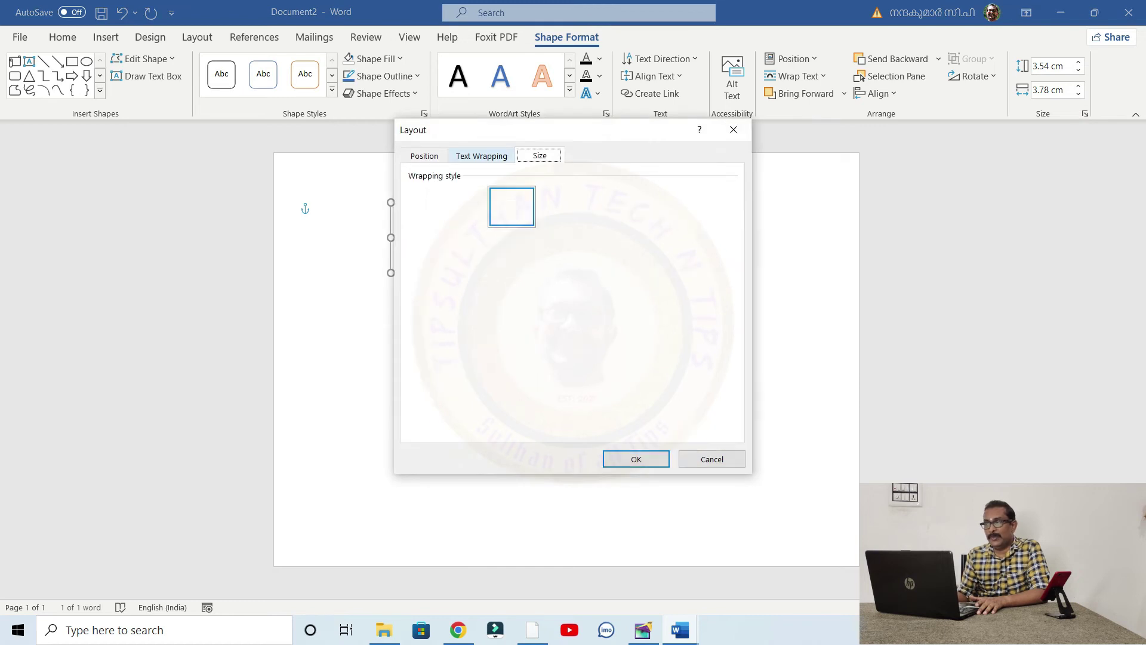
key("ctrl+shift+Tab")
left_click(734, 129)
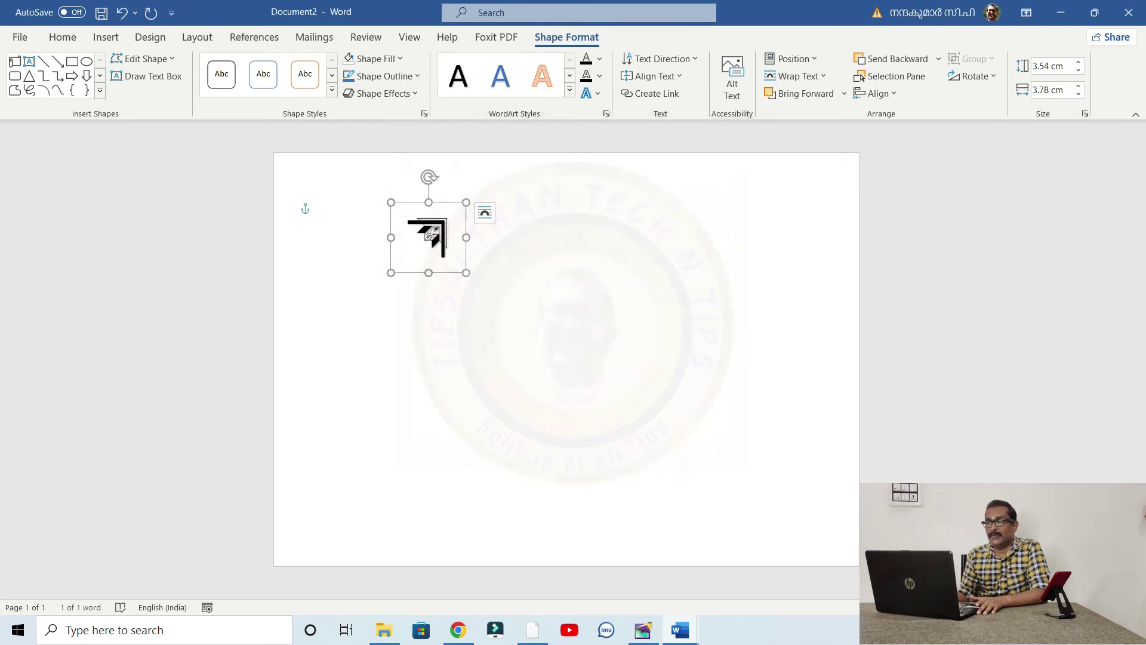
key("ctrl+a")
key("ctrl+z")
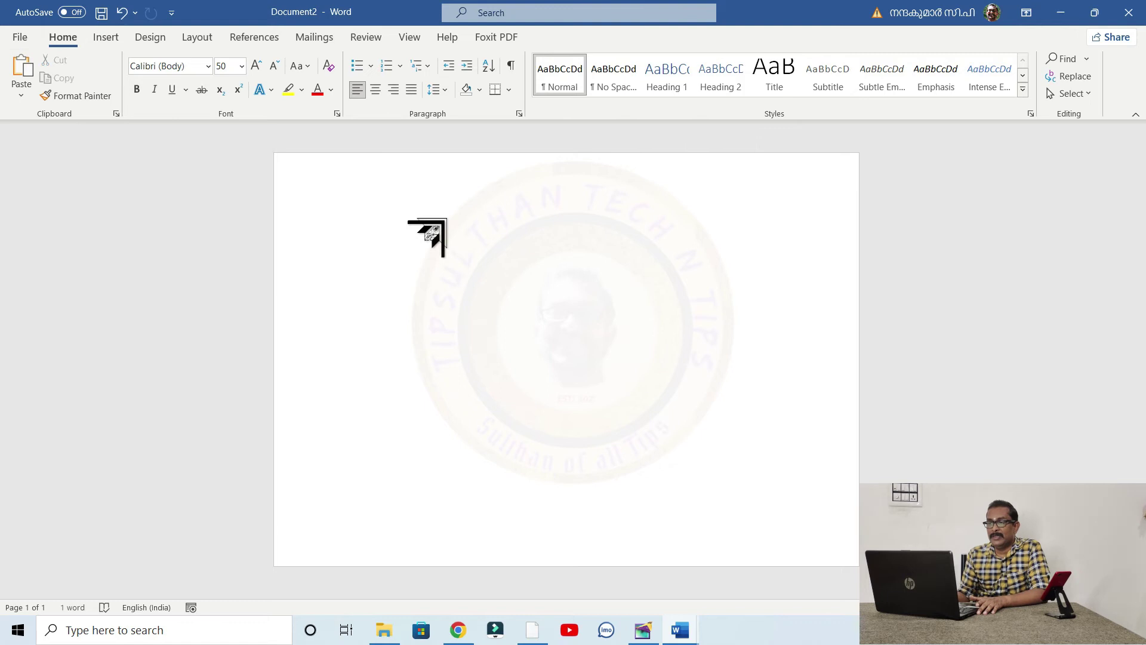
mouse_move(429, 176)
left_mouse_down()
mouse_move(367, 239)
mouse_move(305, 235)
left_mouse_up()
left_click_drag(305, 234, 305, 235)
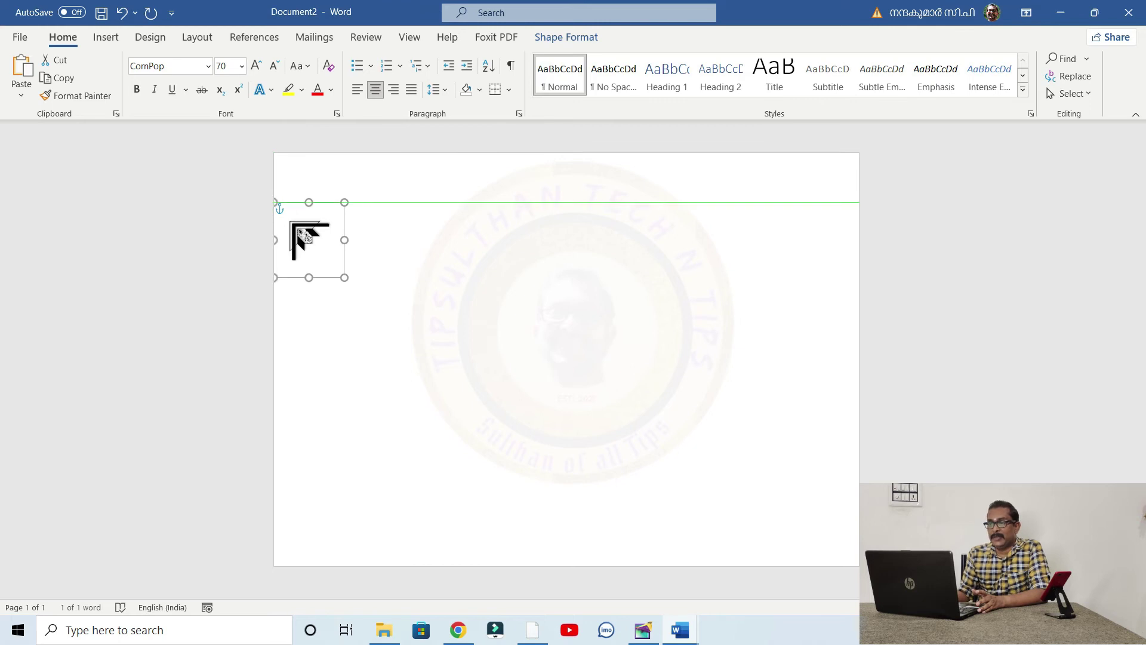
key("alt+p")
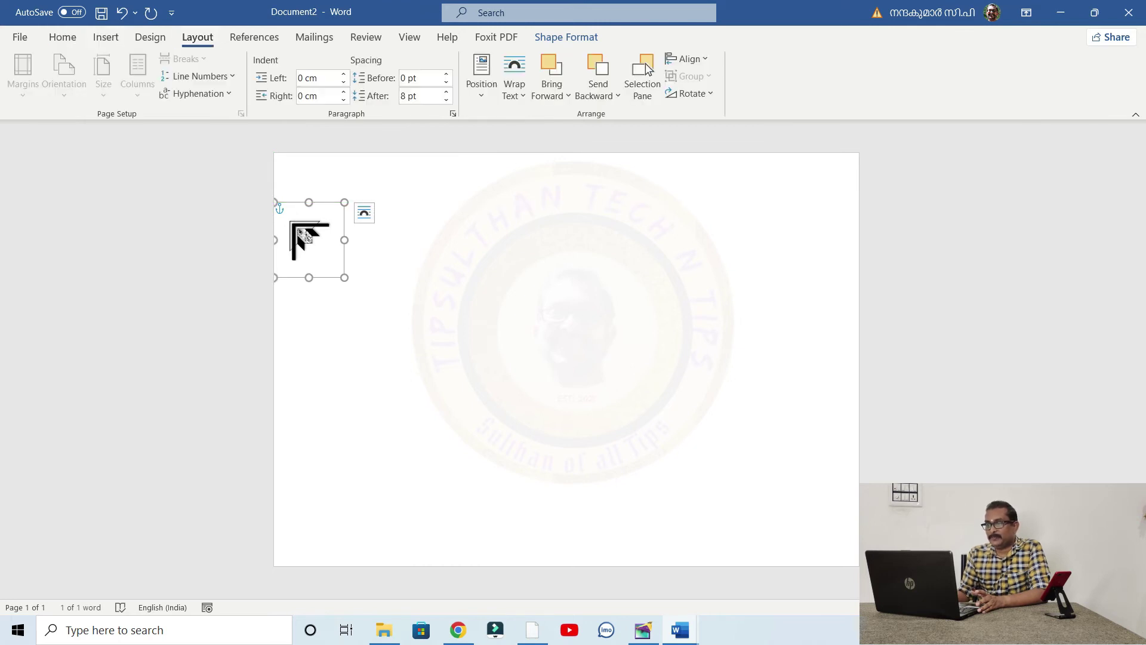
Set the top margin to 0 cm in Custom Margins
key("Escape")
key("alt+p")
key("m")
key("Down")
key("Return")
key("Return")
key("alt+p")
key("m")
key("Up")
Set the bottom, left and right margins to 0 cm with Landscape orientation, and confirm
key("Return")
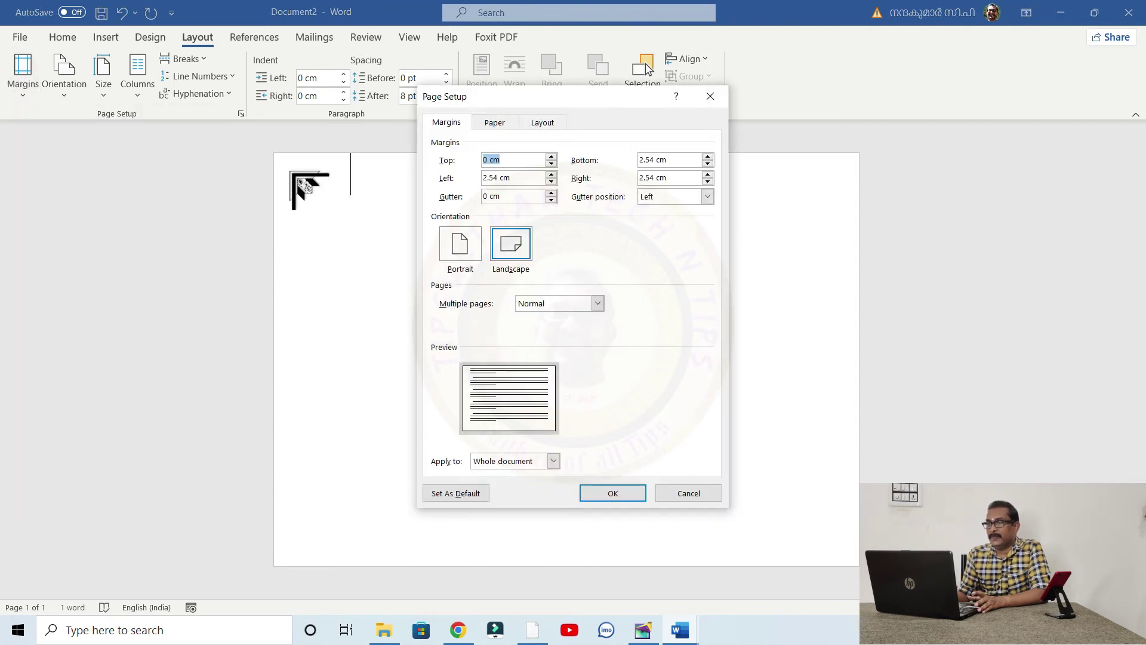
key("Return")
type("0")
key("Return")
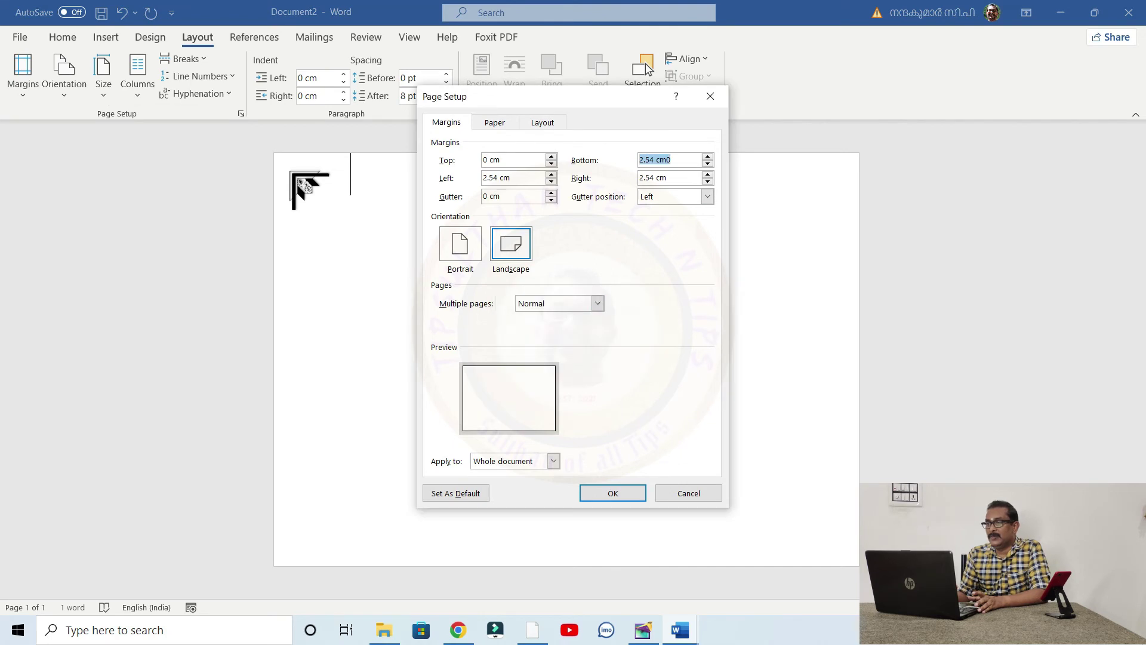
key("Return")
key("alt+p")
key("m")
key("Up")
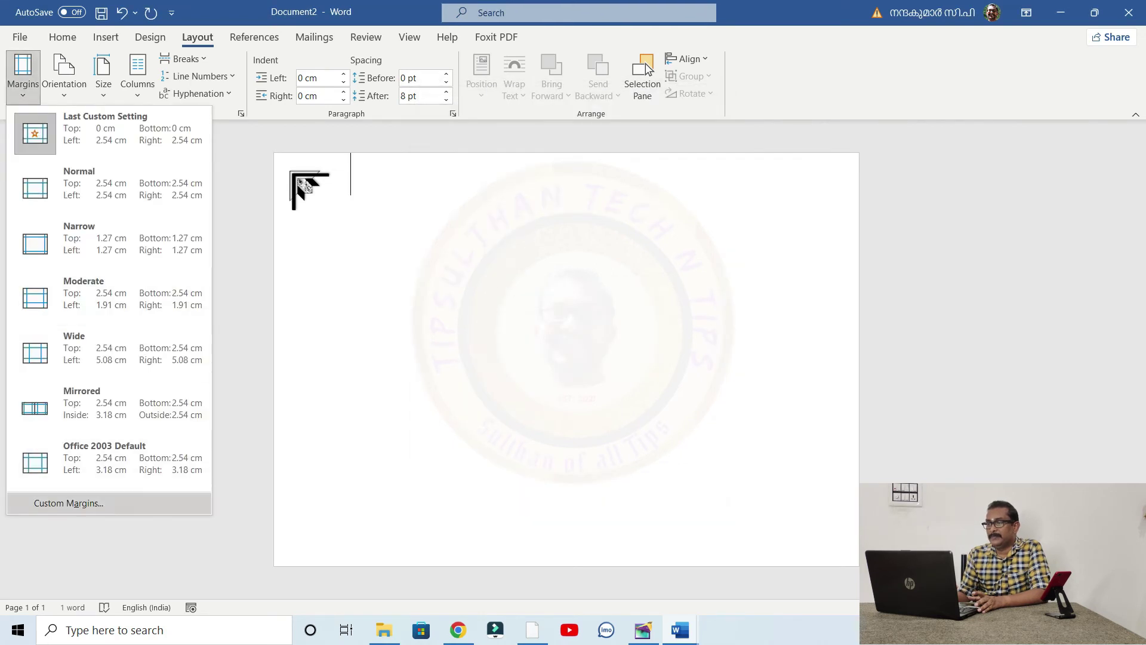
key("Return")
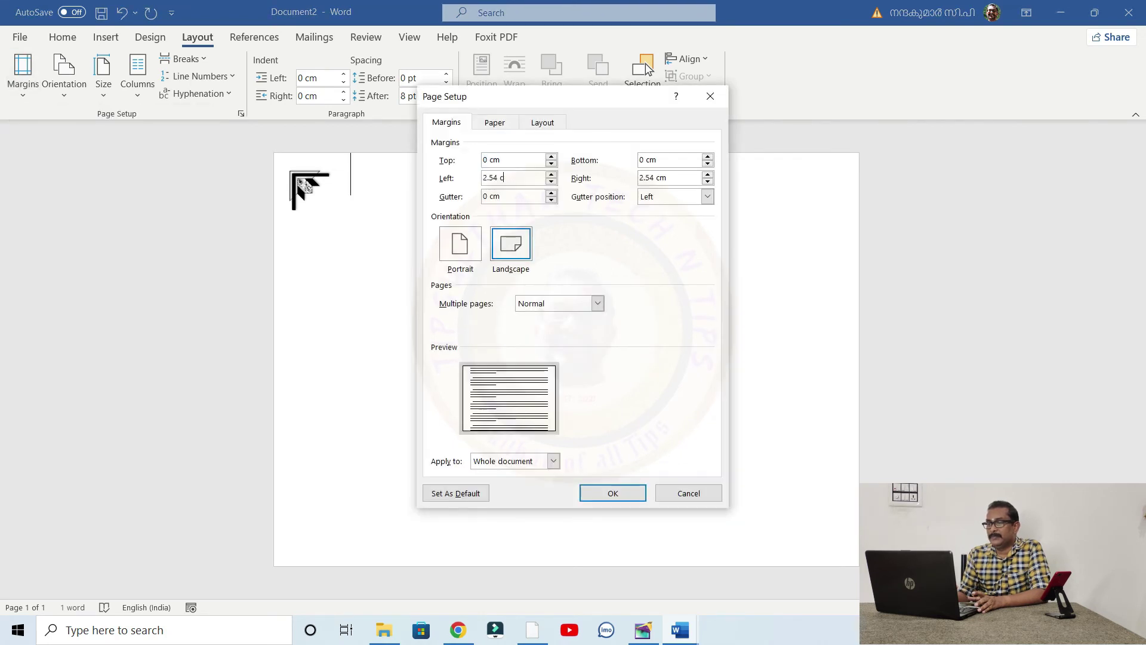
type("0")
key("Return")
Copy the top-left ornament to the bottom-left and top-right corners
left_click(304, 187)
left_click_drag(305, 186, 306, 525)
mouse_move(305, 186)
left_mouse_down()
mouse_move(825, 189)
mouse_move(824, 530)
left_mouse_up()
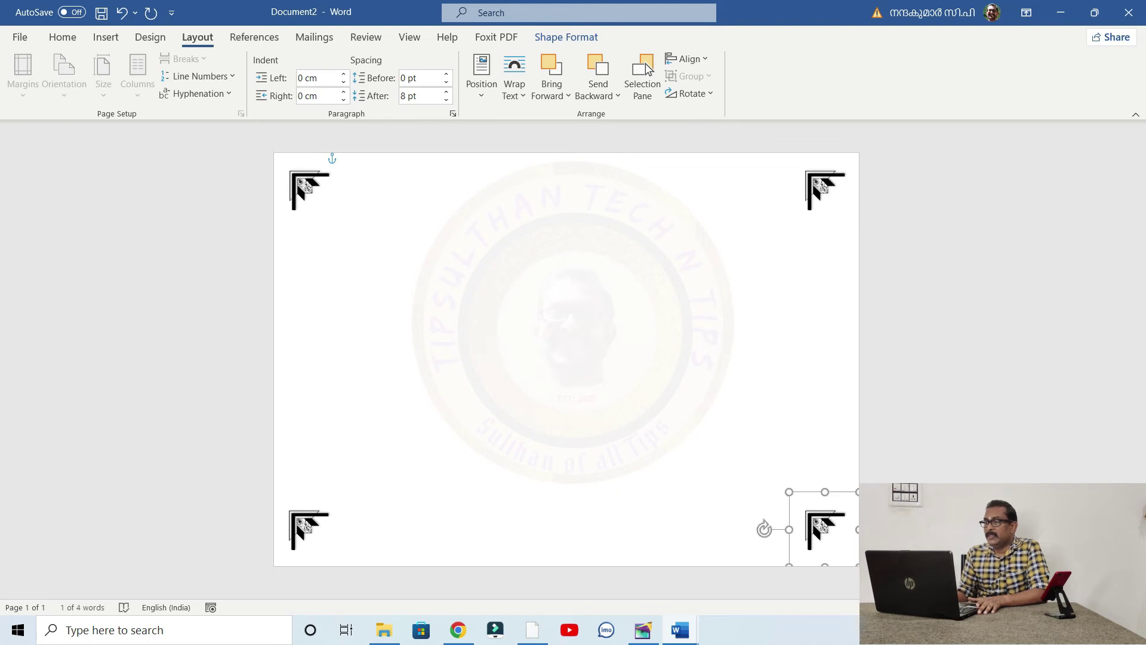
Rotate the bottom-left, top-right and bottom-right ornaments to face their corners
left_click_drag(309, 468, 309, 589)
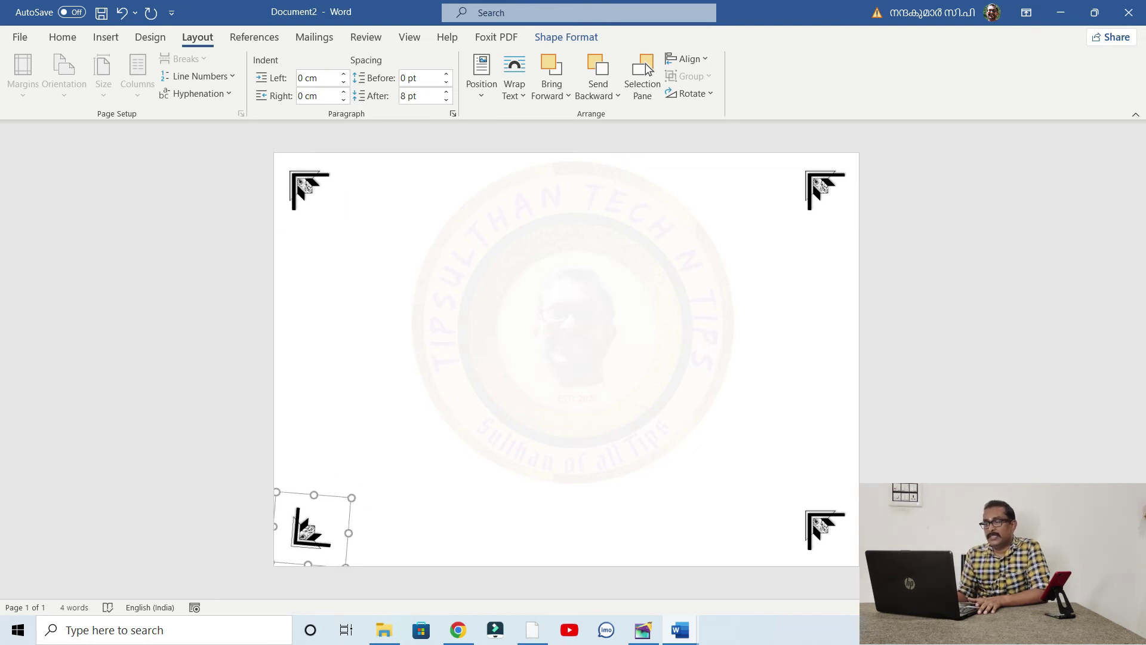
key("ctrl+z")
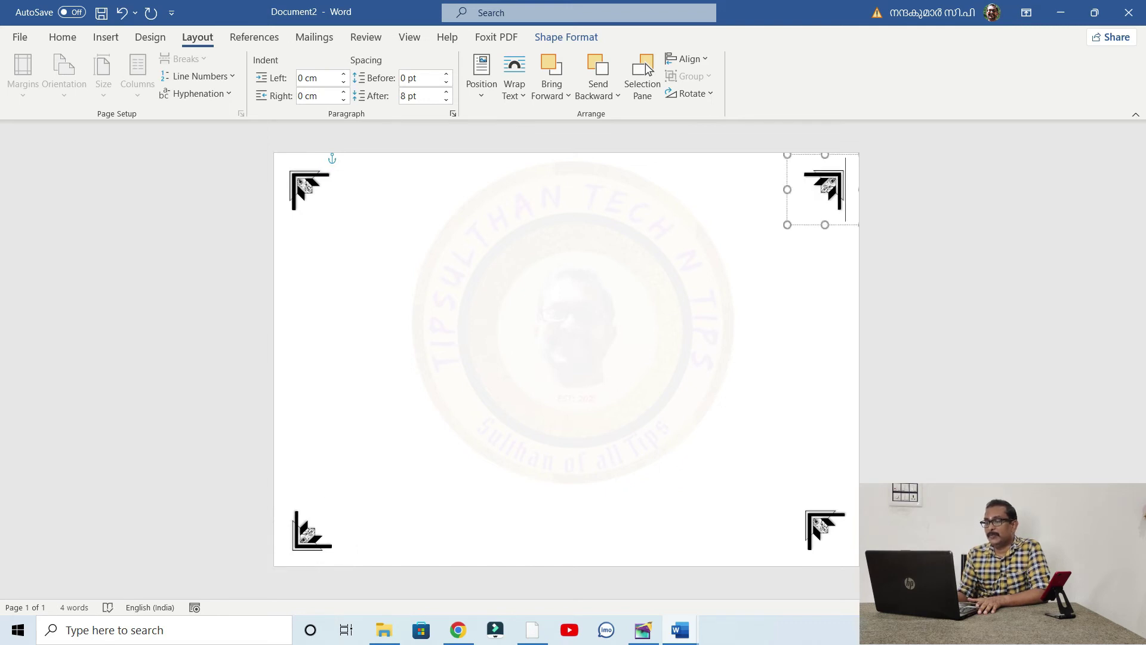
mouse_move(824, 189)
left_mouse_down()
mouse_move(776, 226)
mouse_move(786, 166)
mouse_move(776, 166)
left_mouse_up()
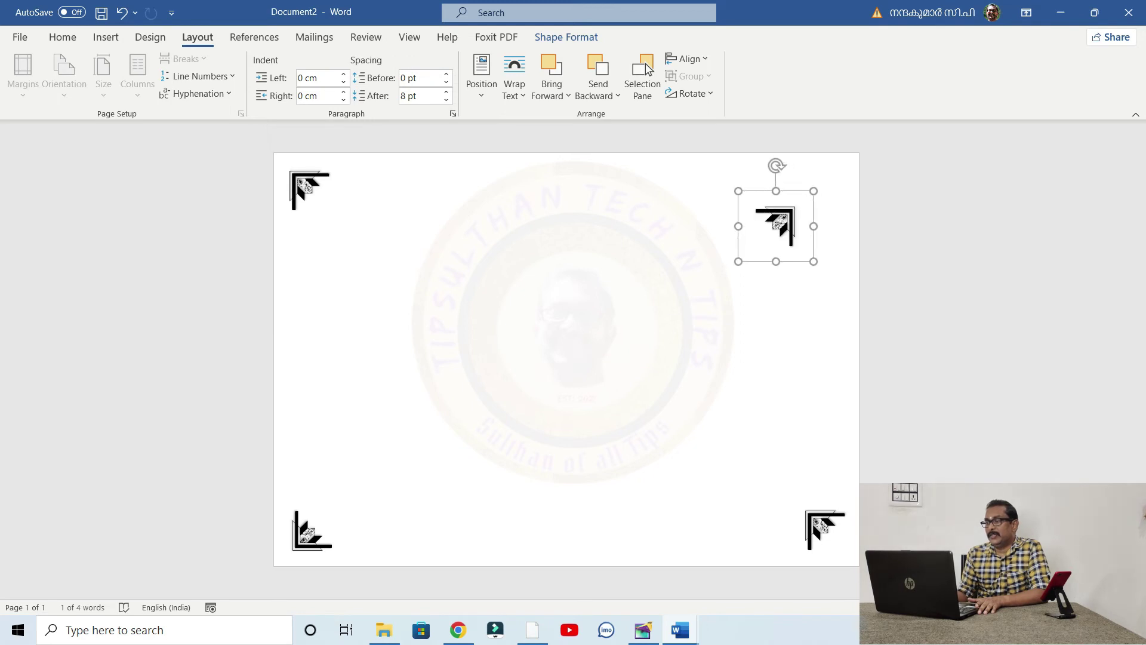
key("ctrl+z")
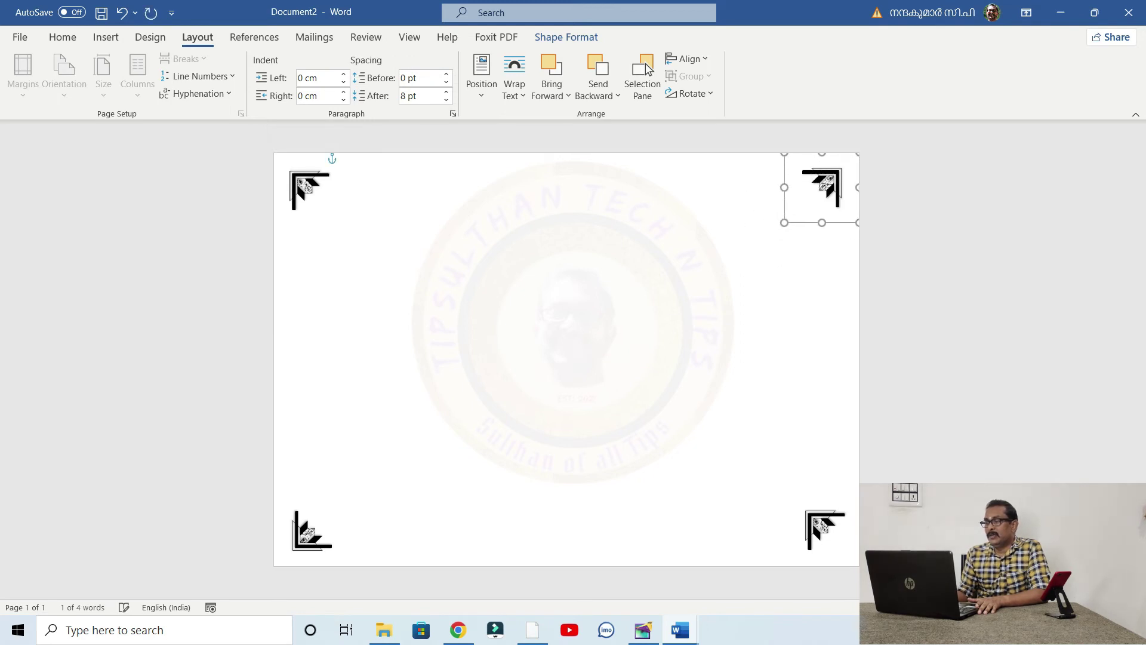
left_click(825, 530)
left_click_drag(765, 525, 856, 521)
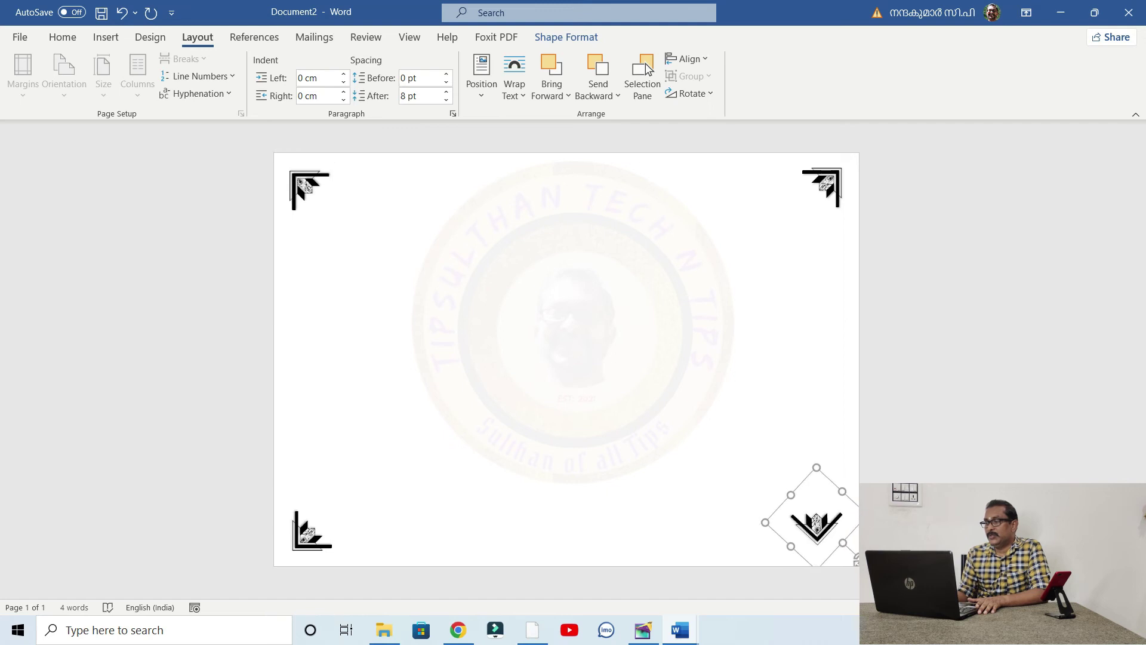
key("ctrl+z")
key("Escape")
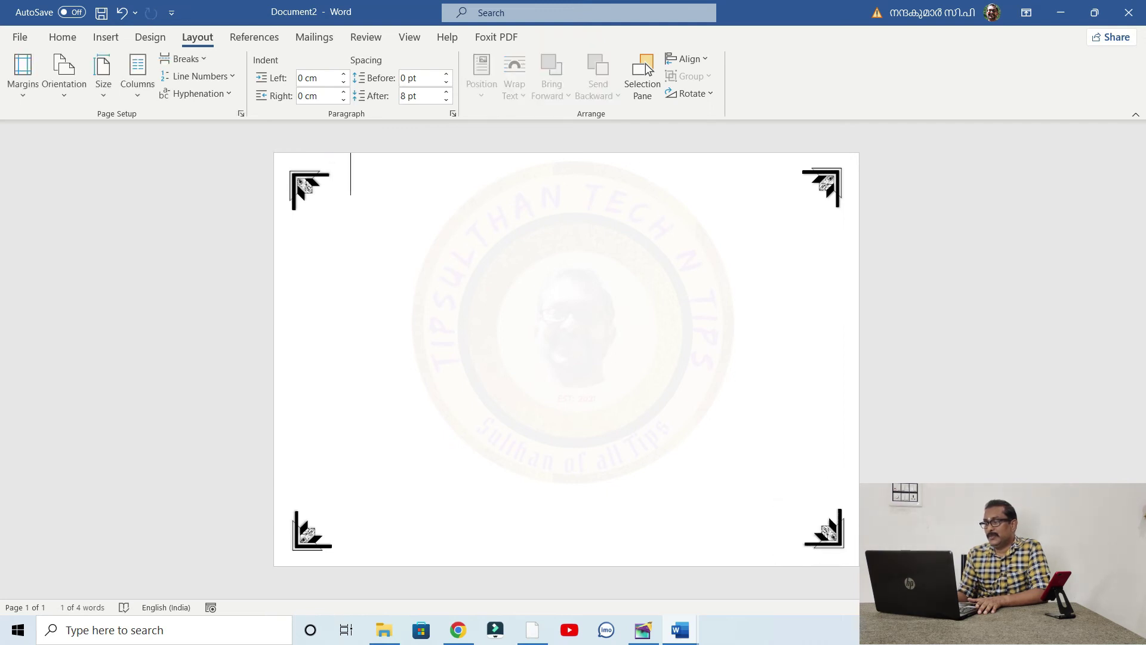
Draw a black vertical line down the left edge between the corner ornaments
left_click(106, 37)
left_click(184, 77)
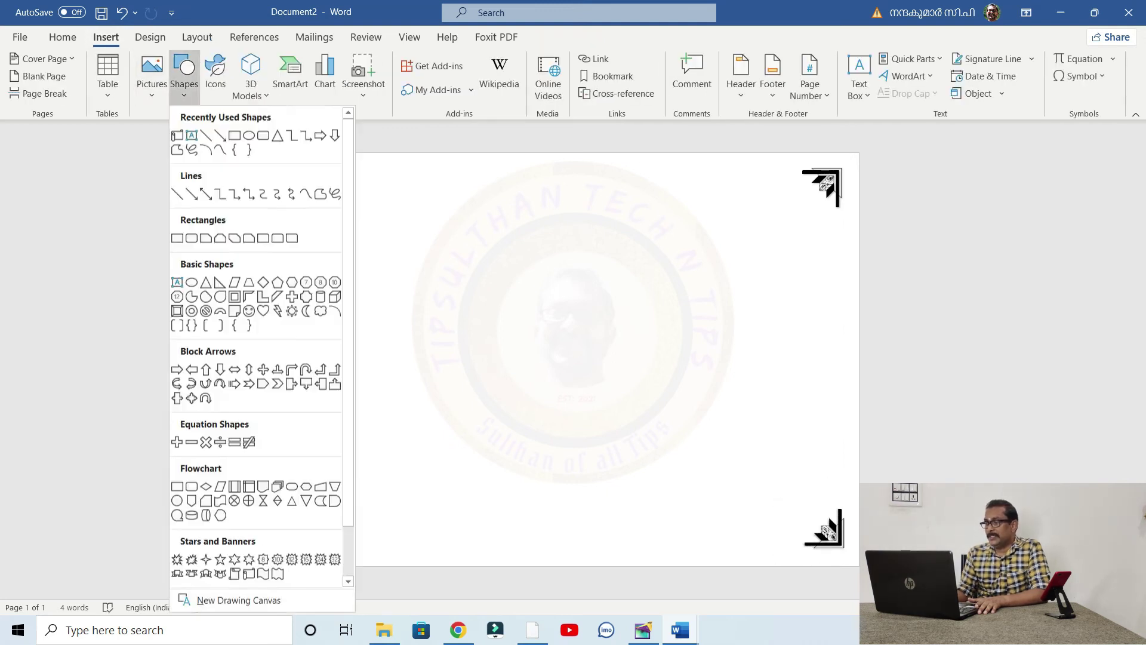
left_click(206, 136)
left_click_drag(293, 210, 296, 511)
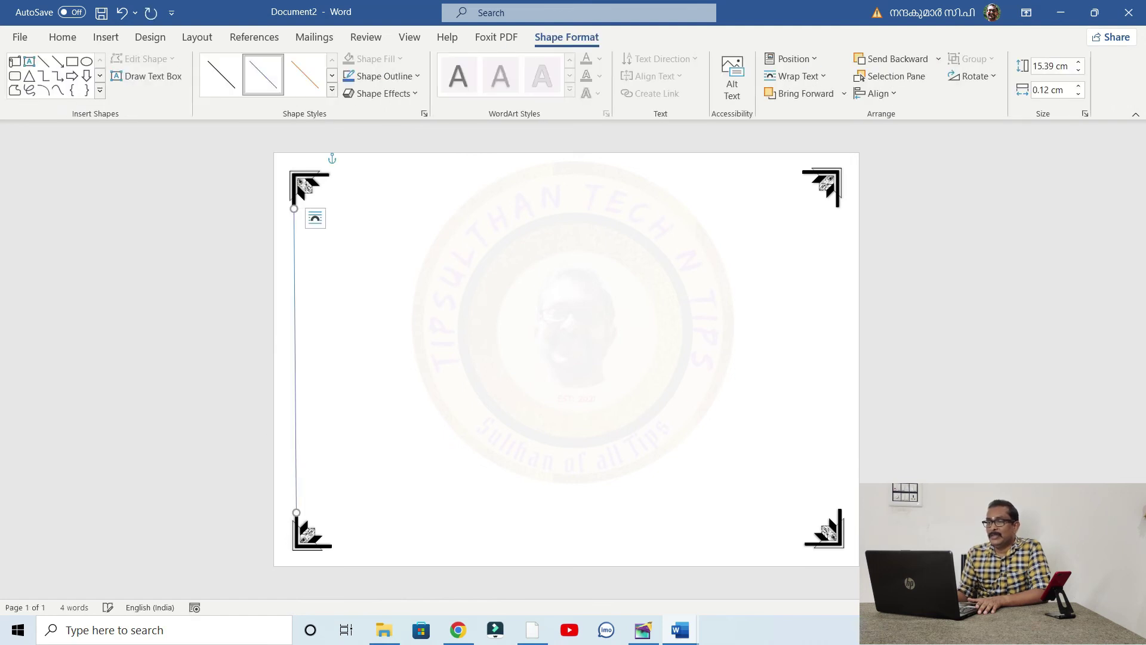
left_click(332, 89)
left_click(302, 199)
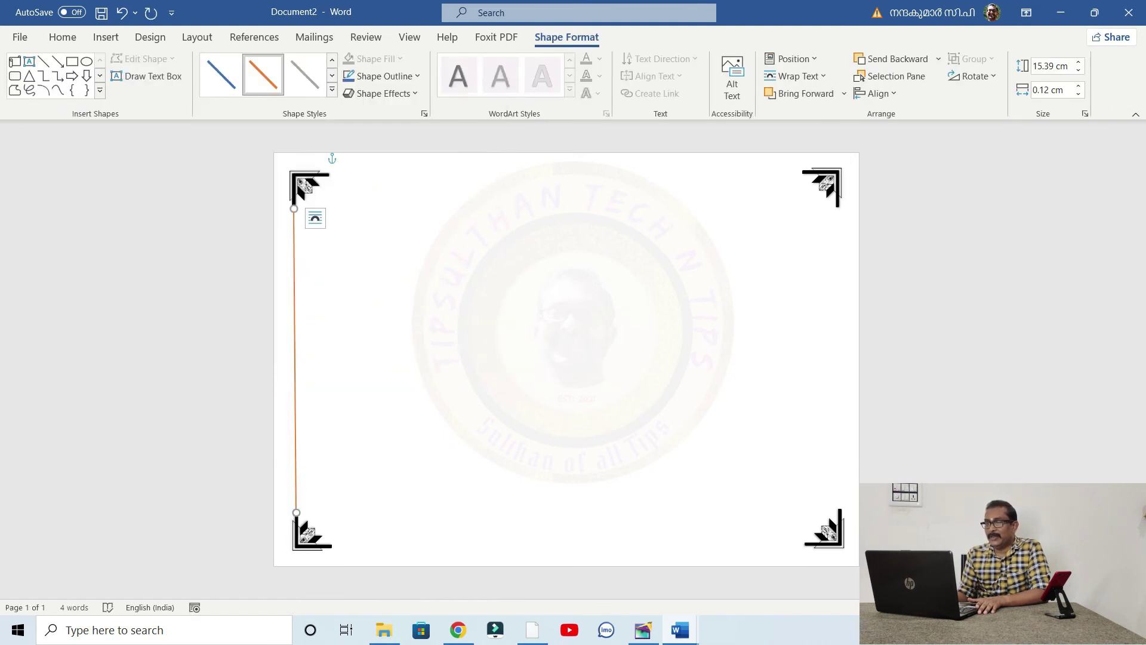
left_click(332, 89)
left_click(220, 201)
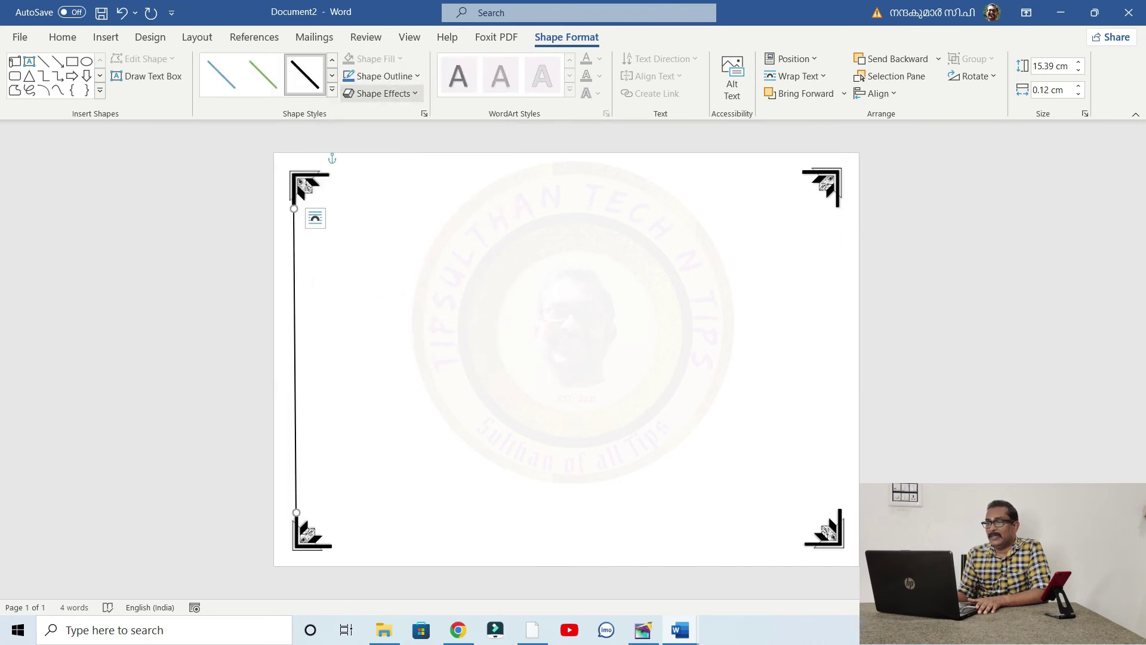
Give the left line 4½ pt weight and square-dot dashes, then copy it to the right edge
left_click(382, 93)
left_click(384, 76)
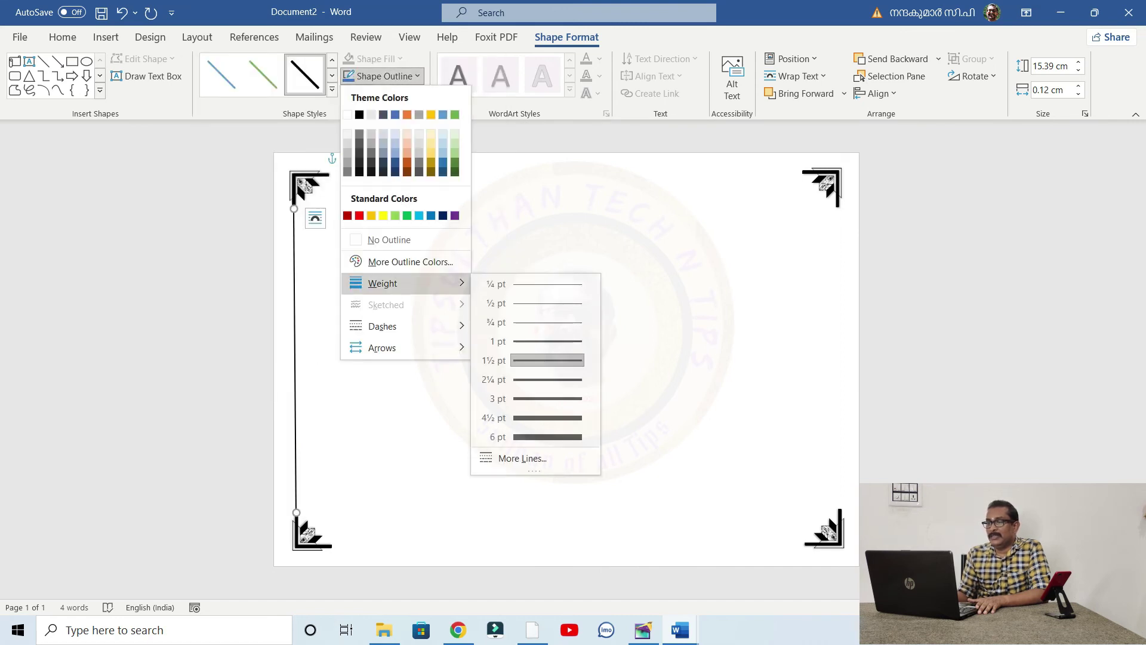
left_click(531, 417)
left_click(384, 76)
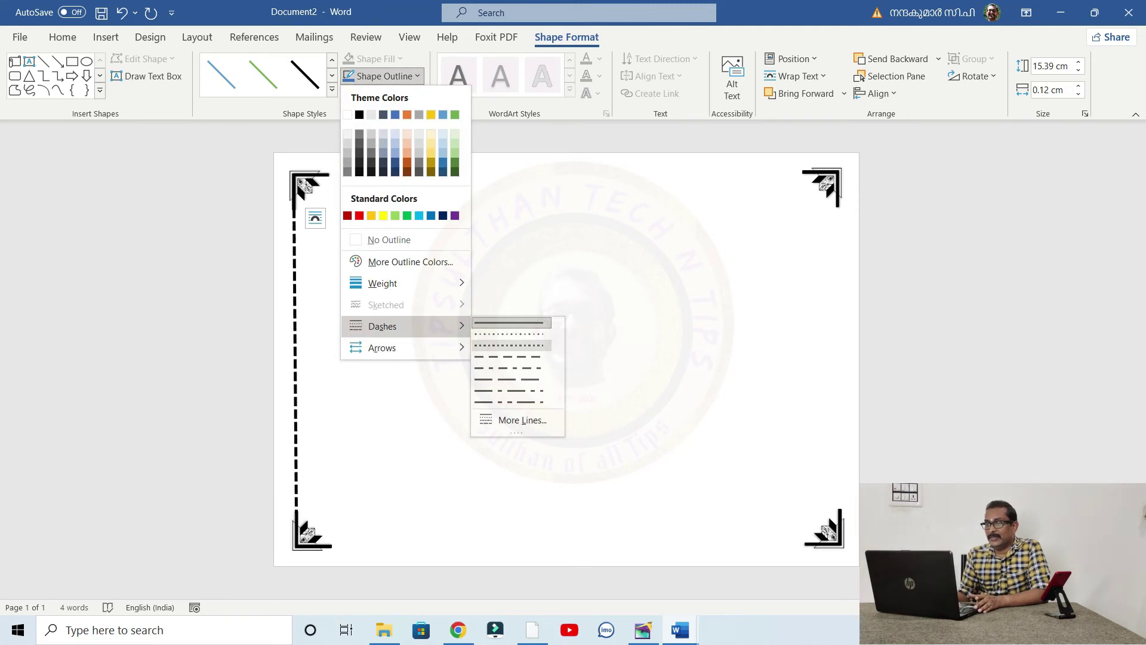
left_click(510, 345)
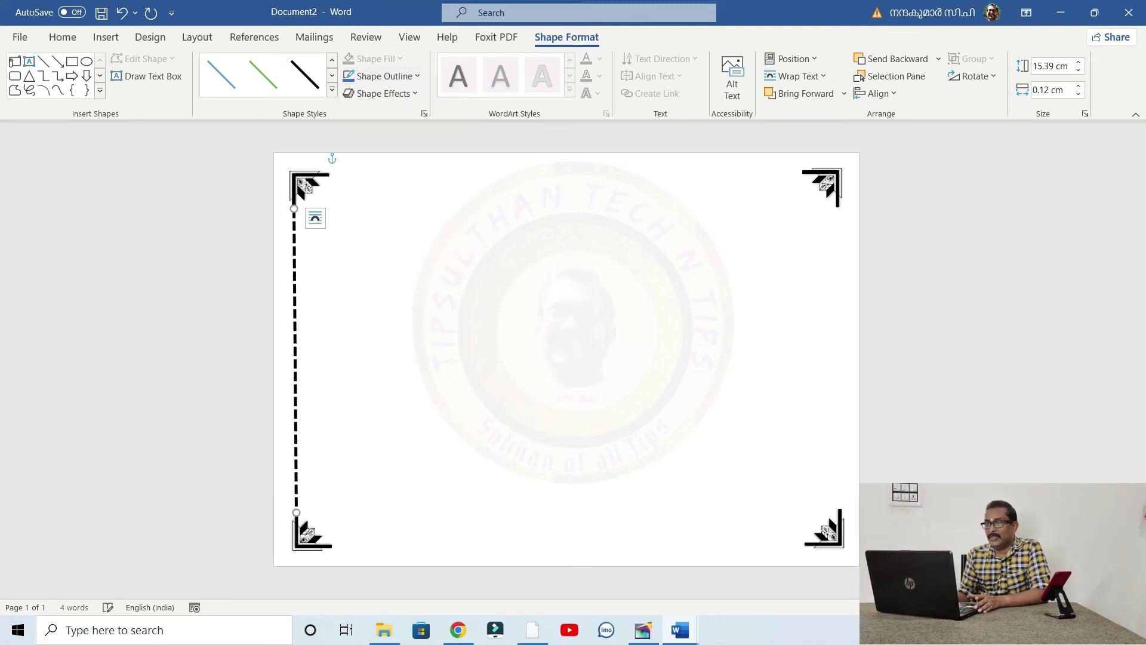
mouse_move(295, 358)
left_mouse_down()
mouse_move(736, 379)
mouse_move(839, 358)
left_mouse_up()
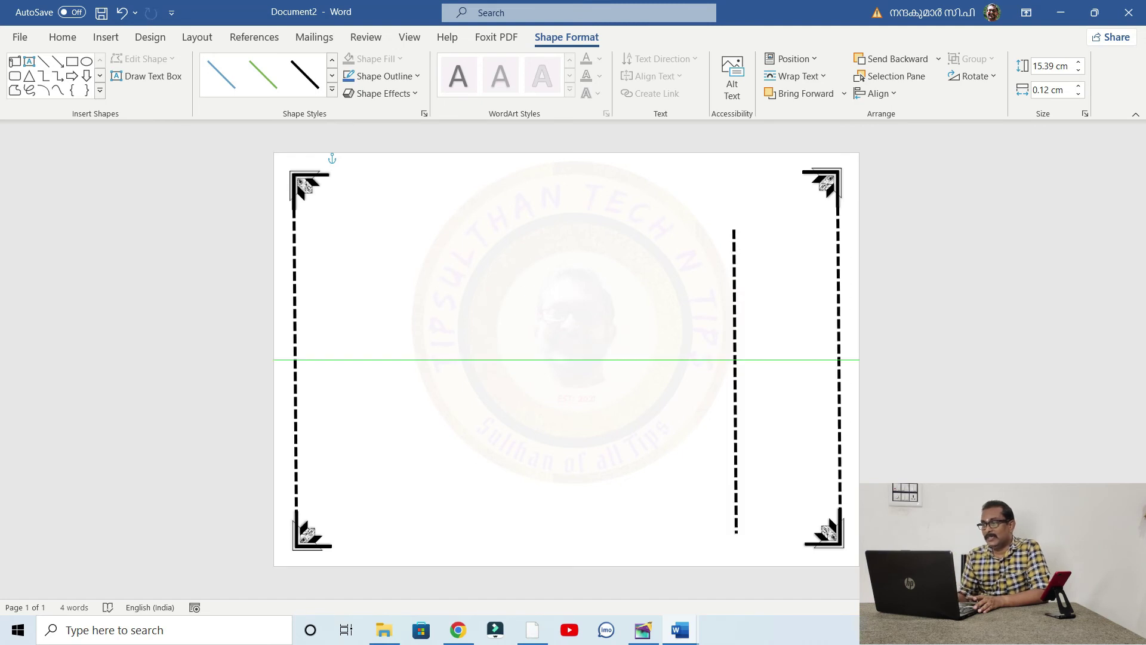
left_click(734, 380)
Delete the stray middle line and draw a line across the top between the ornaments
key("Delete")
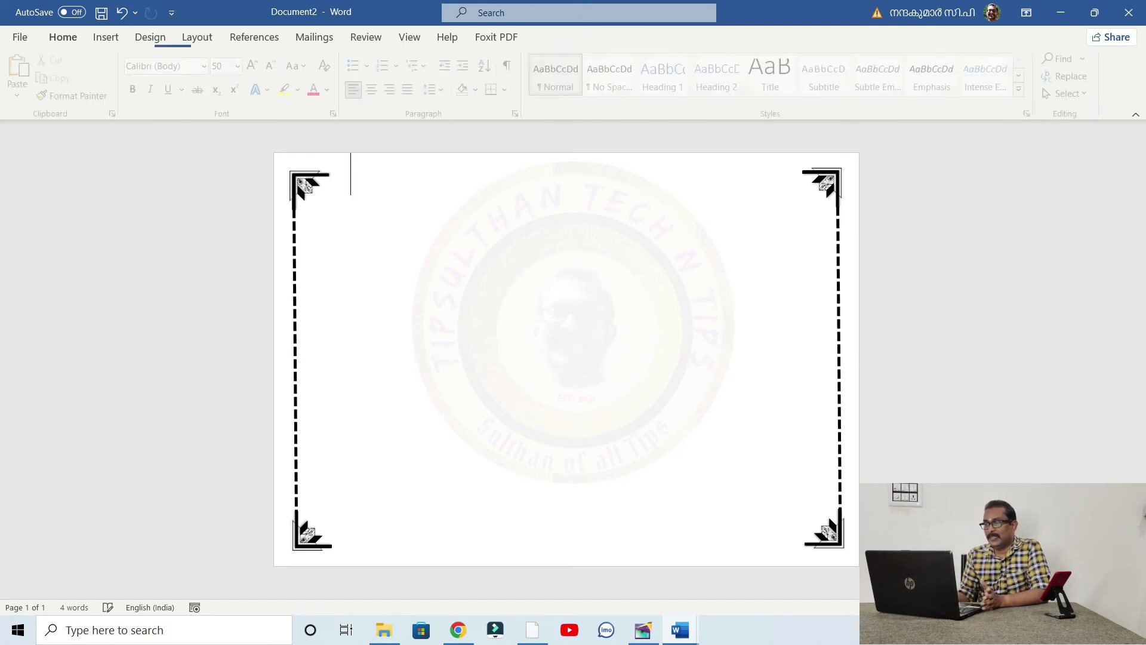
left_click(106, 37)
left_click(184, 74)
left_click(205, 136)
left_click_drag(351, 174, 802, 170)
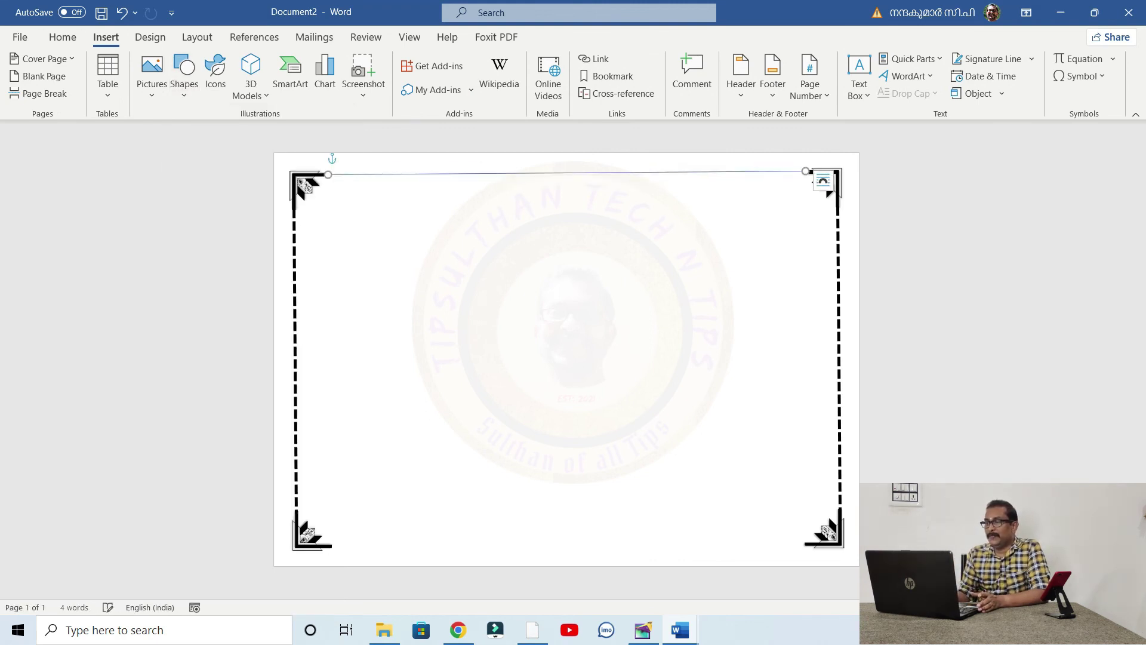
Make the top line black, 3 pt thick and dashed
left_click(332, 94)
left_click(221, 200)
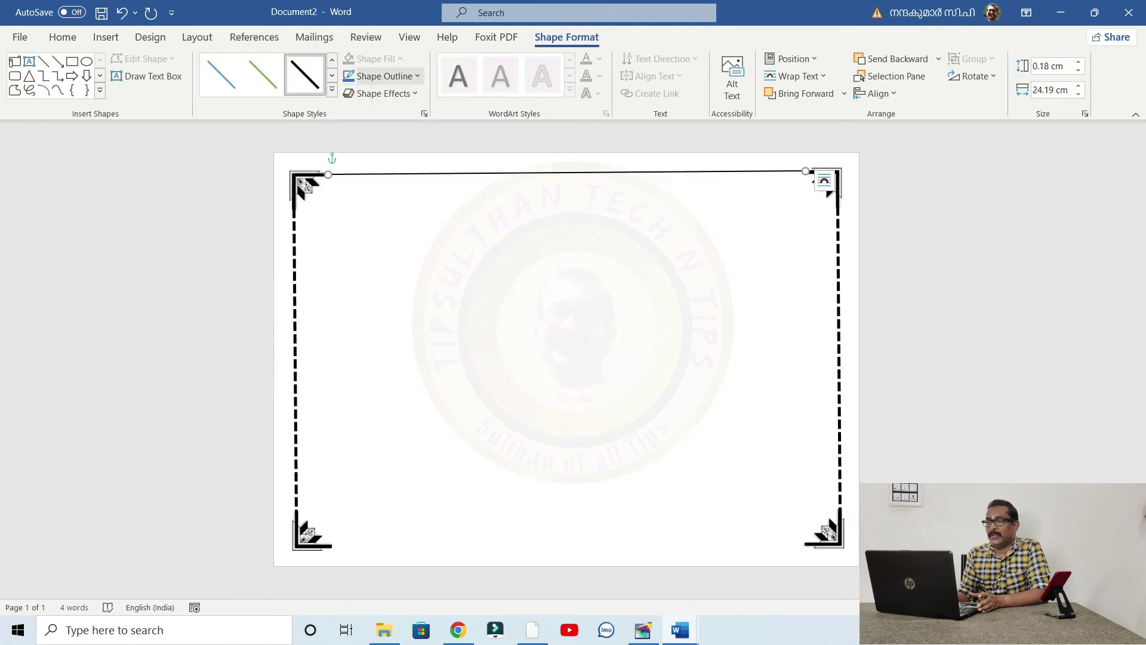
left_click(382, 76)
left_click(525, 398)
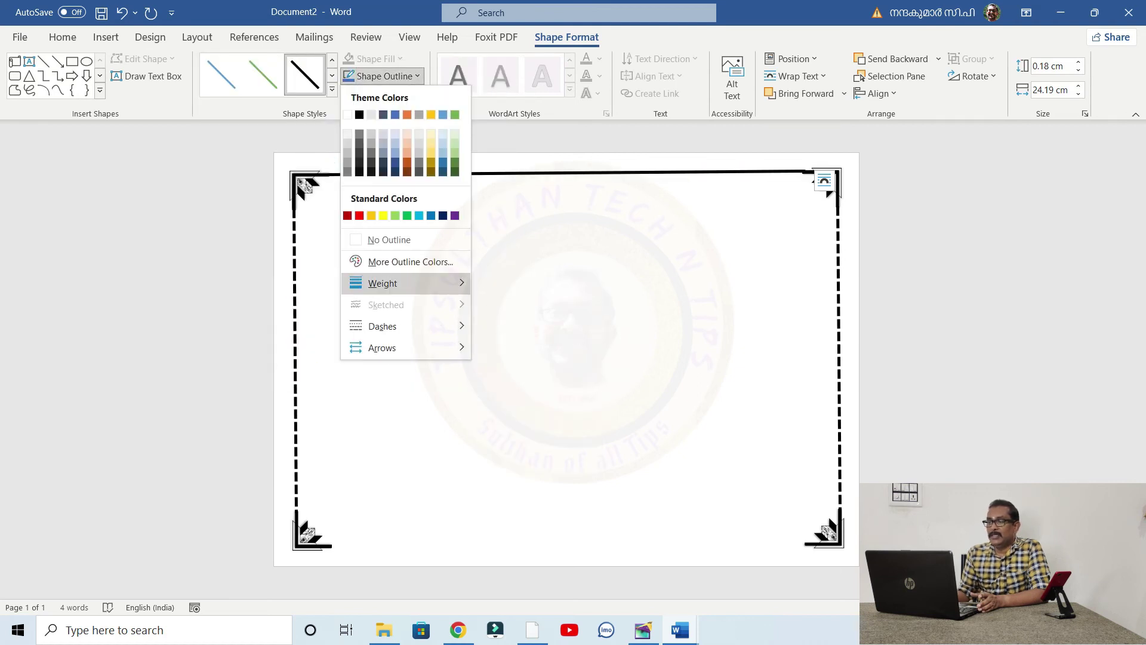
left_click(385, 76)
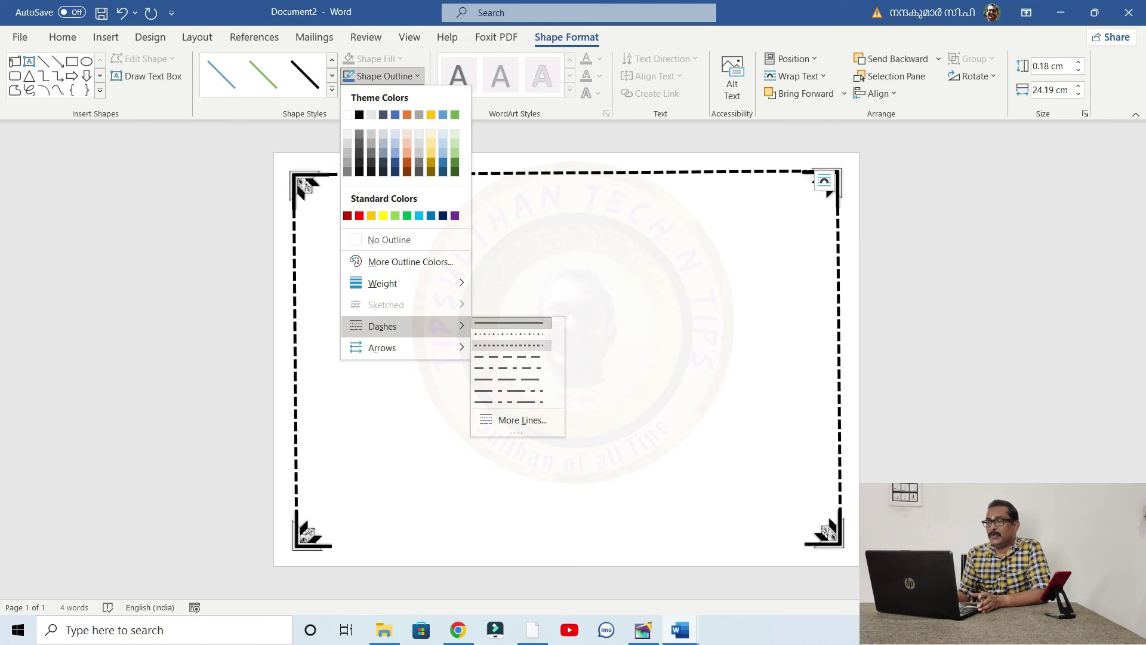
left_click(511, 345)
Copy the dashed line to the bottom edge, nudge it into place, and minimize both Word windows
left_click_drag(567, 173, 567, 543)
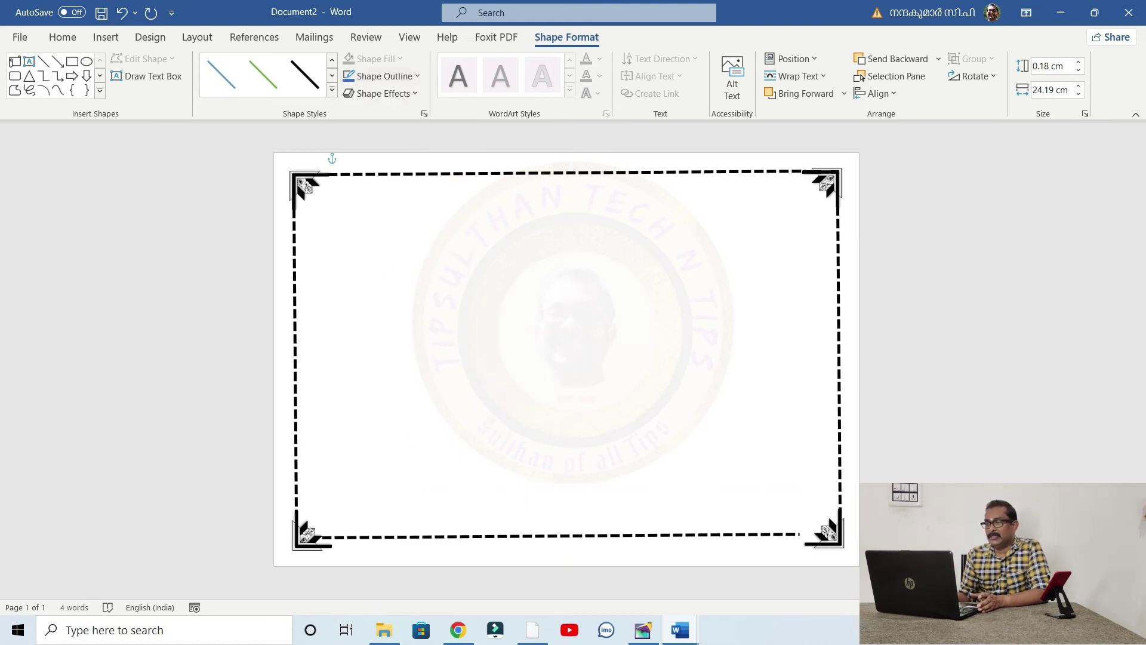
key("Down")
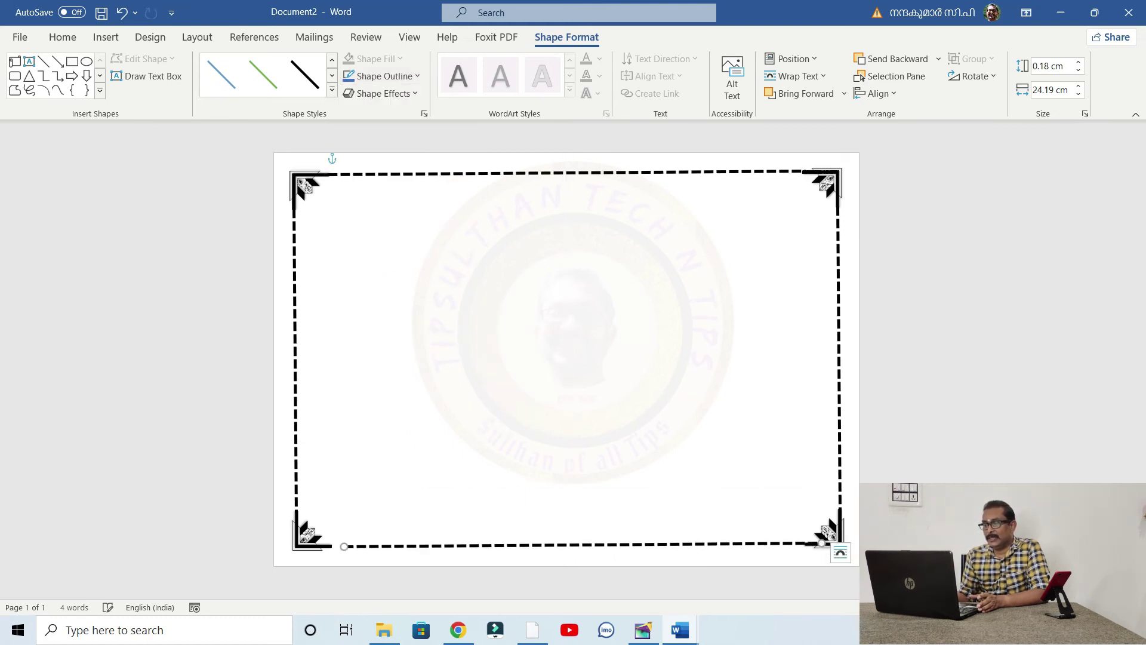
key("Left")
key("Left")
key("Left")
key("Escape")
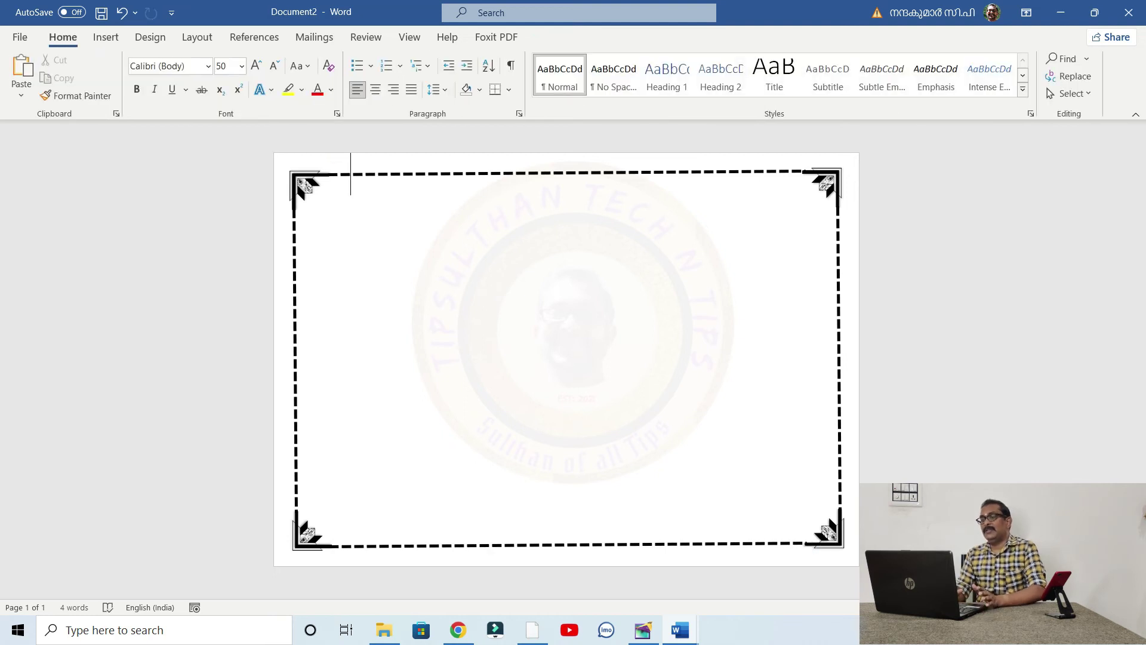
left_click(1059, 12)
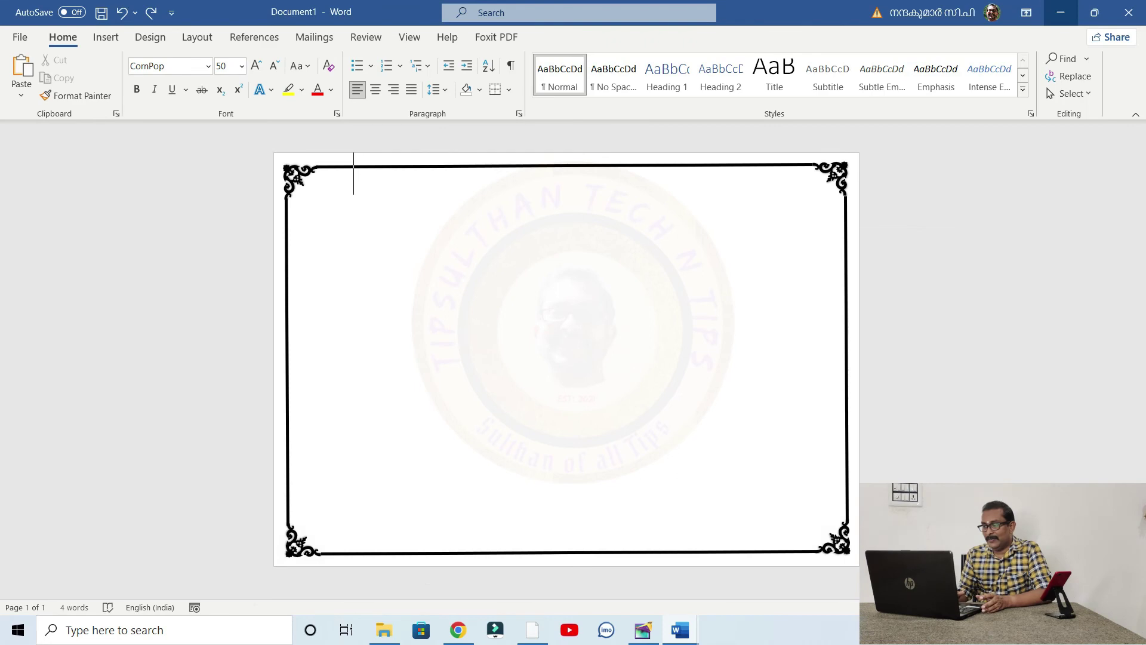
left_click(1060, 12)
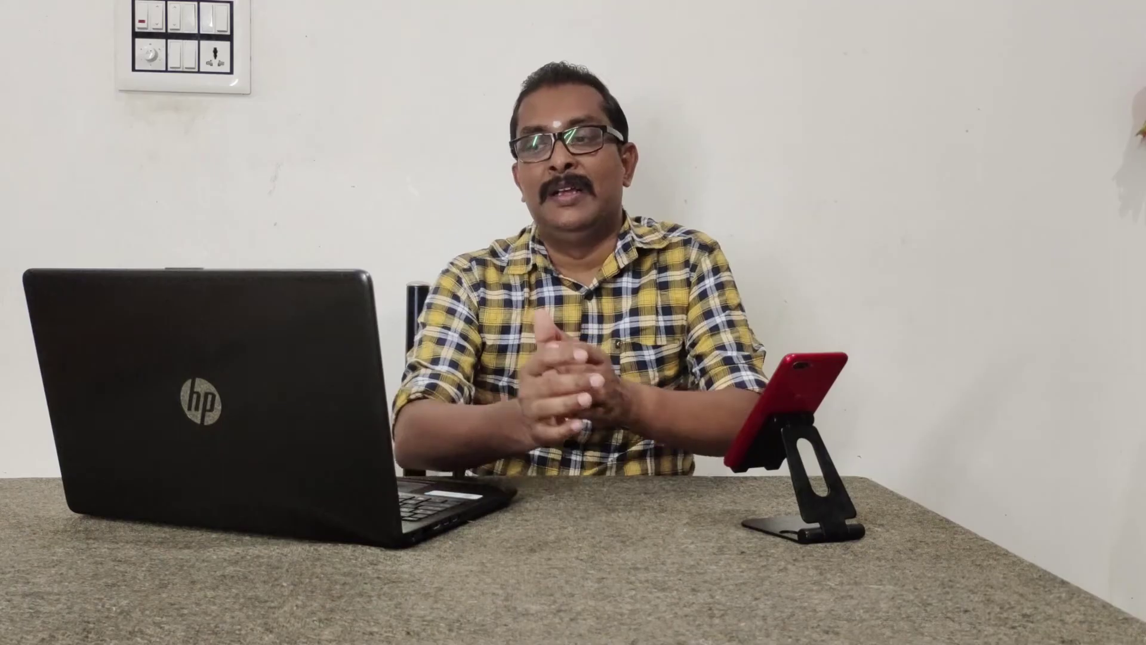